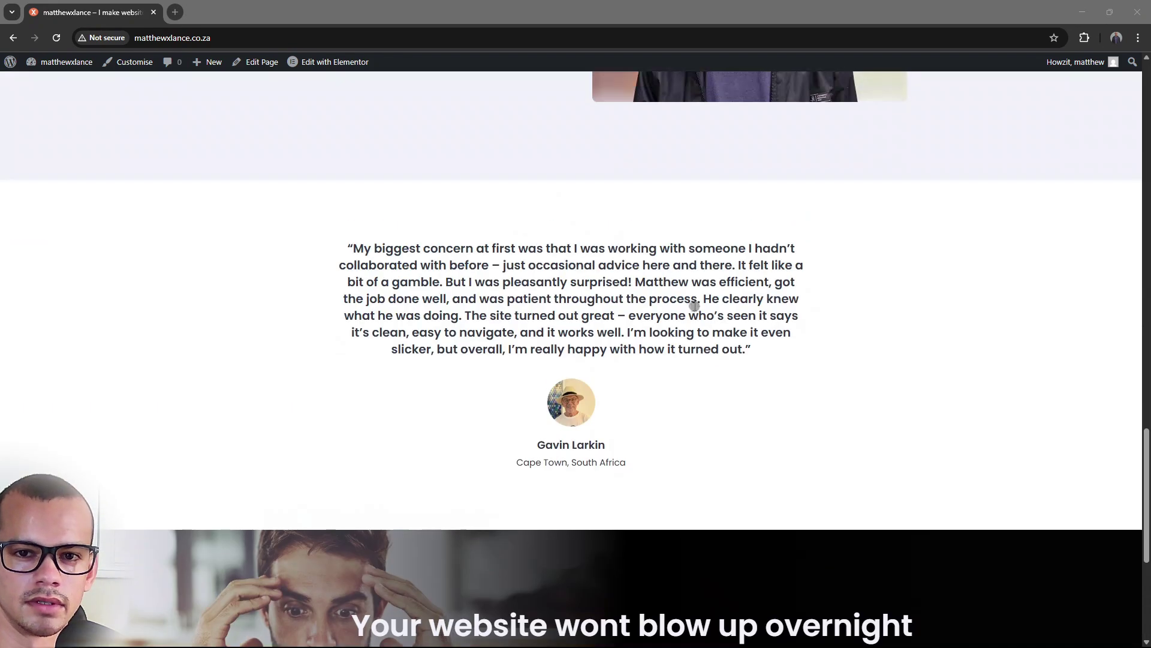
- Review the live home page's header menu, hero banner and services section
scroll(752, 233, up, 2)
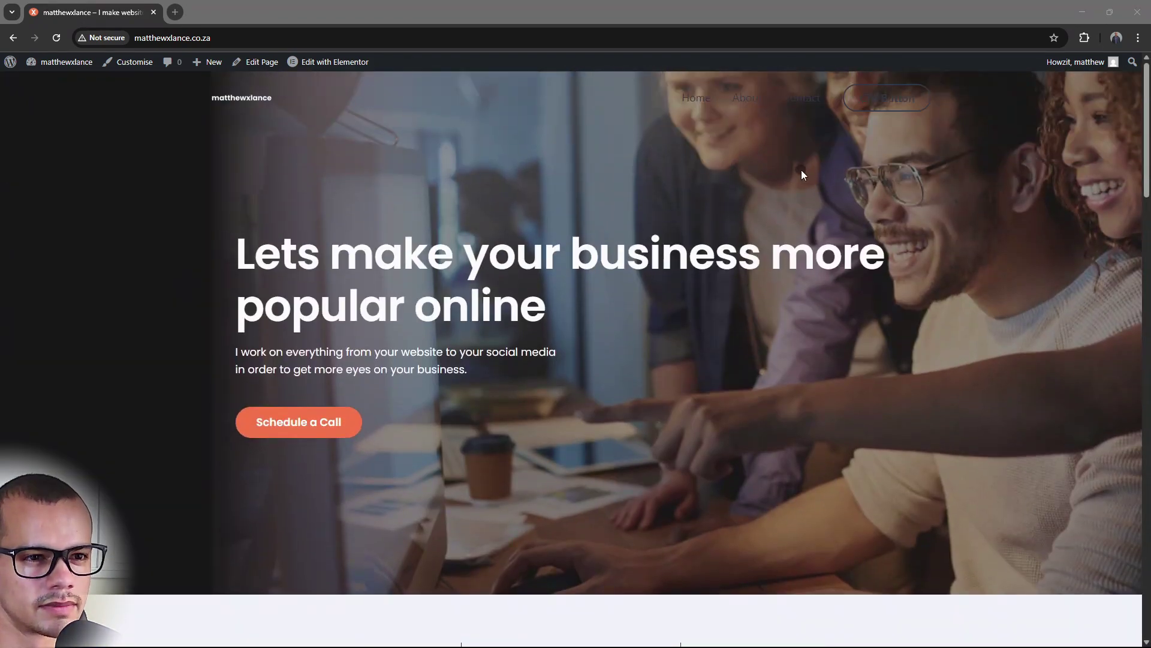
drag(973, 111, 261, 78)
click(265, 136)
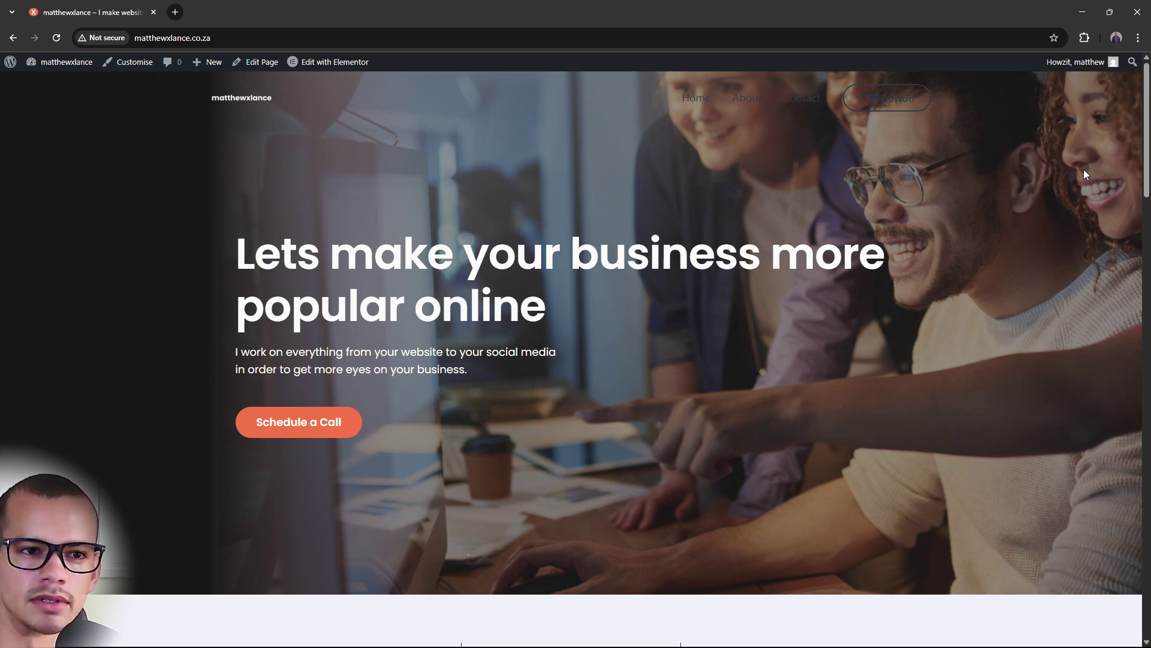
scroll(612, 384, down, 15)
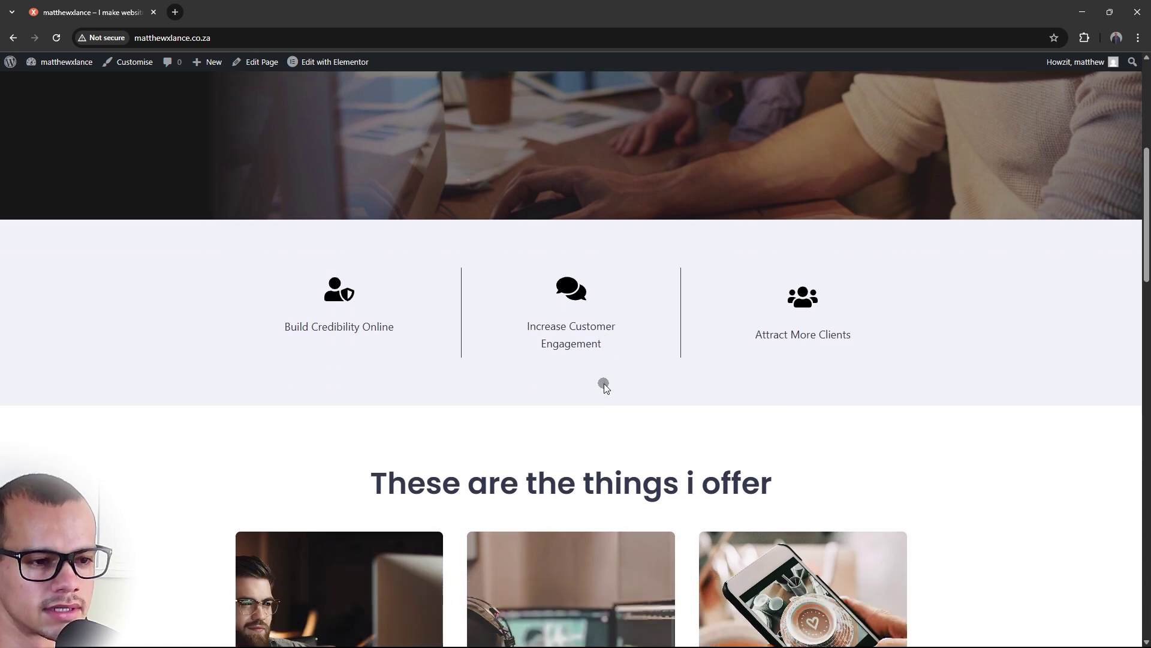
scroll(612, 346, up, 2)
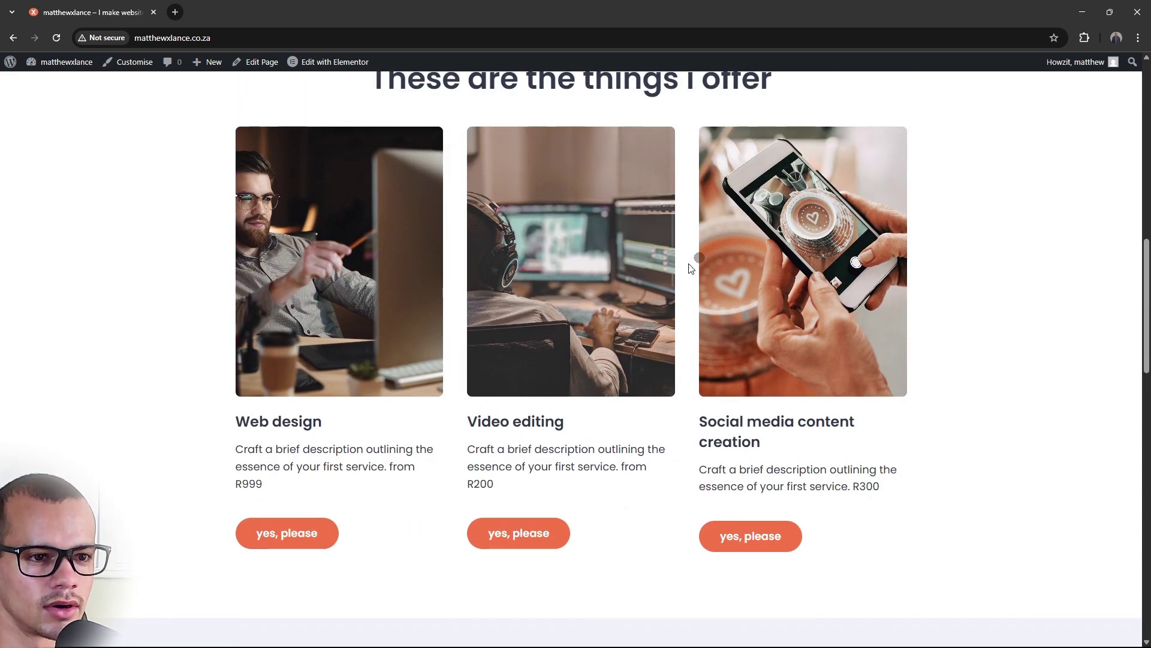
- Open the website's home page in a new Incognito window
click(1138, 37)
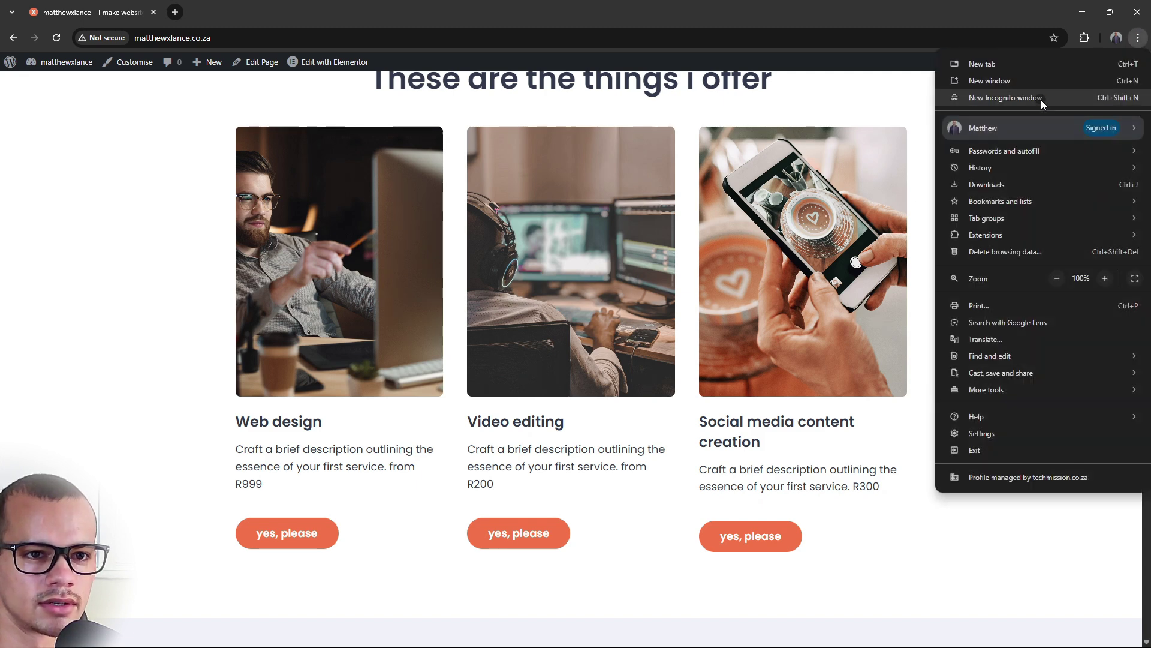
click(1041, 100)
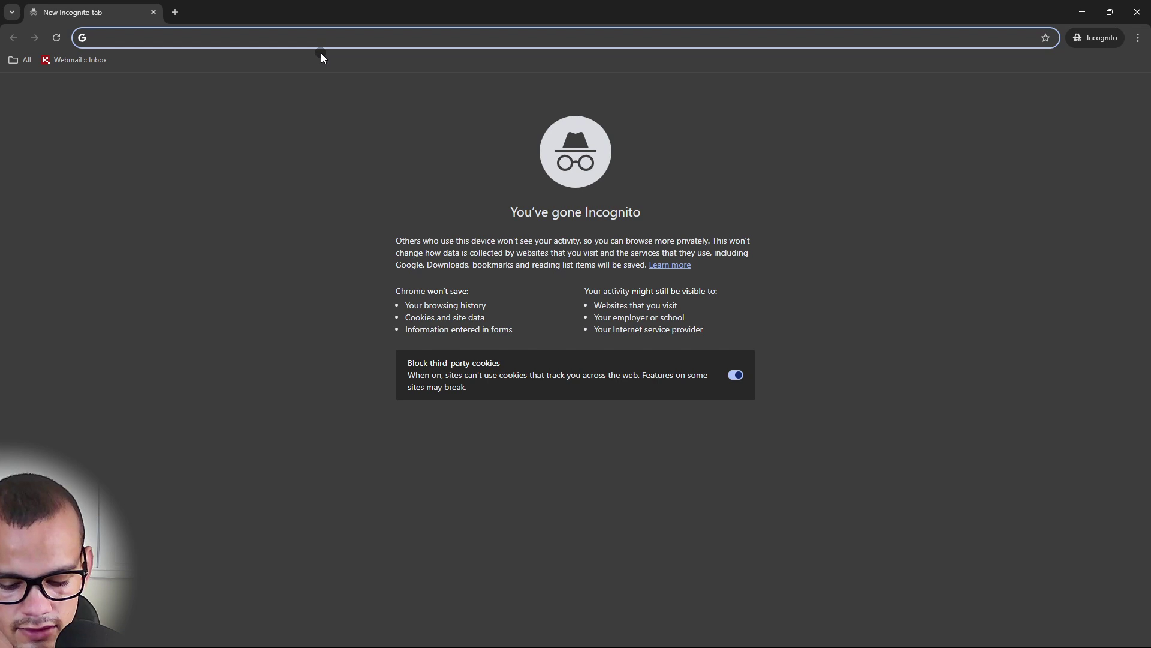
text(matthew)
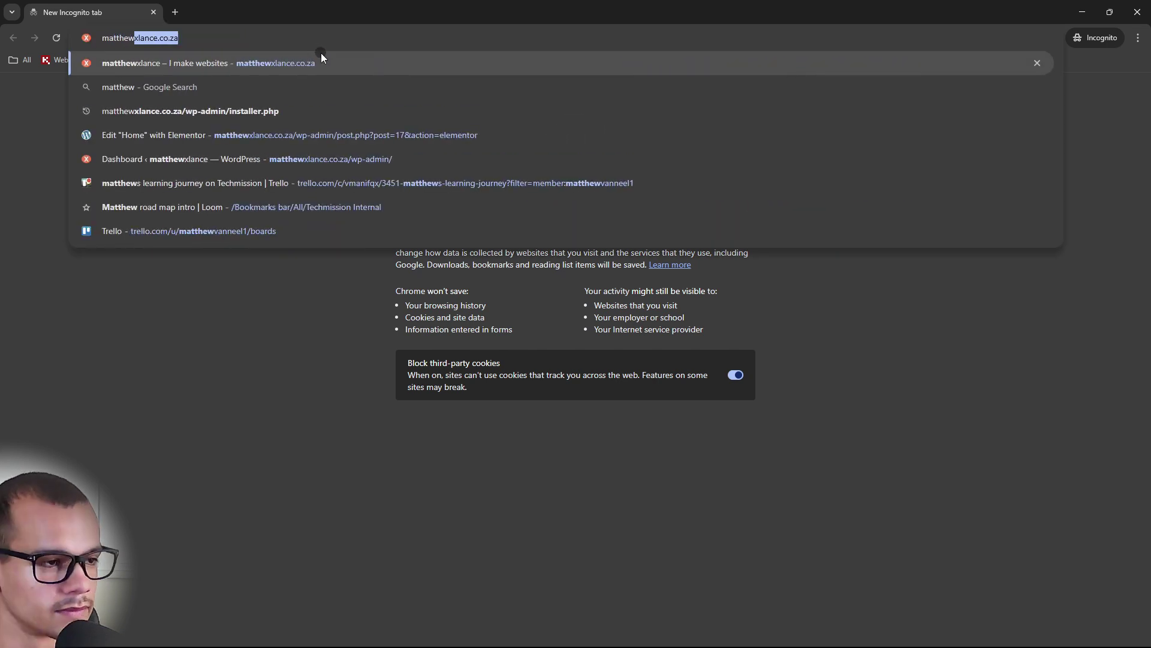
key(Return)
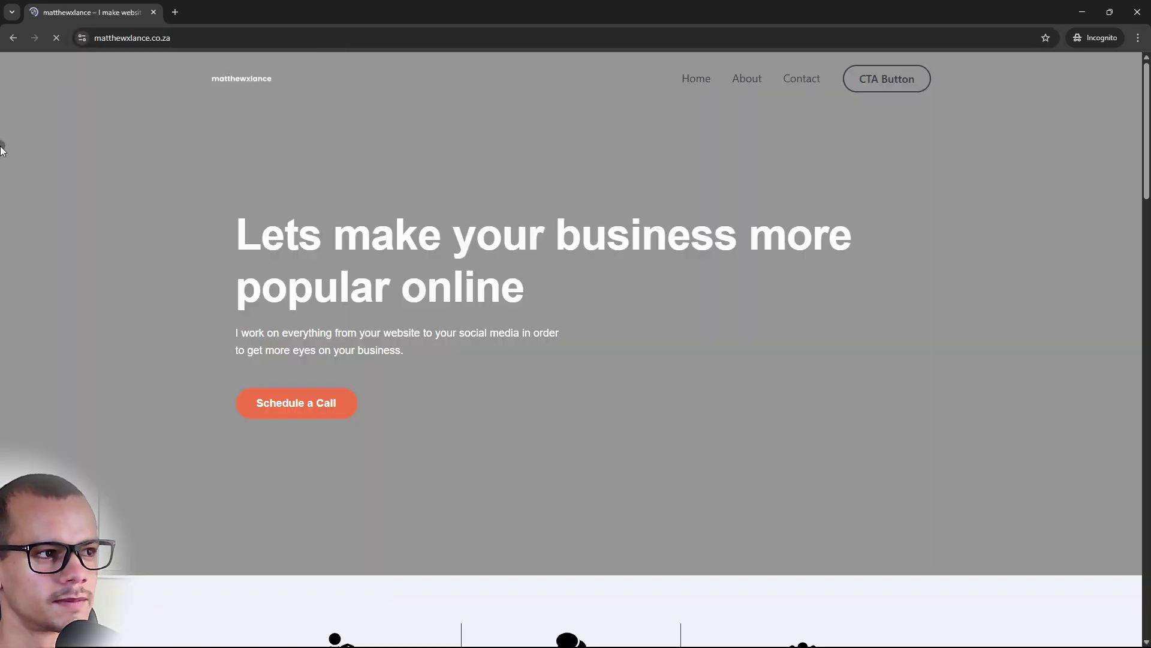
- Examine the images and fonts in the home page's sections as a logged-out visitor, and close the Incognito window
scroll(527, 288, down, 15)
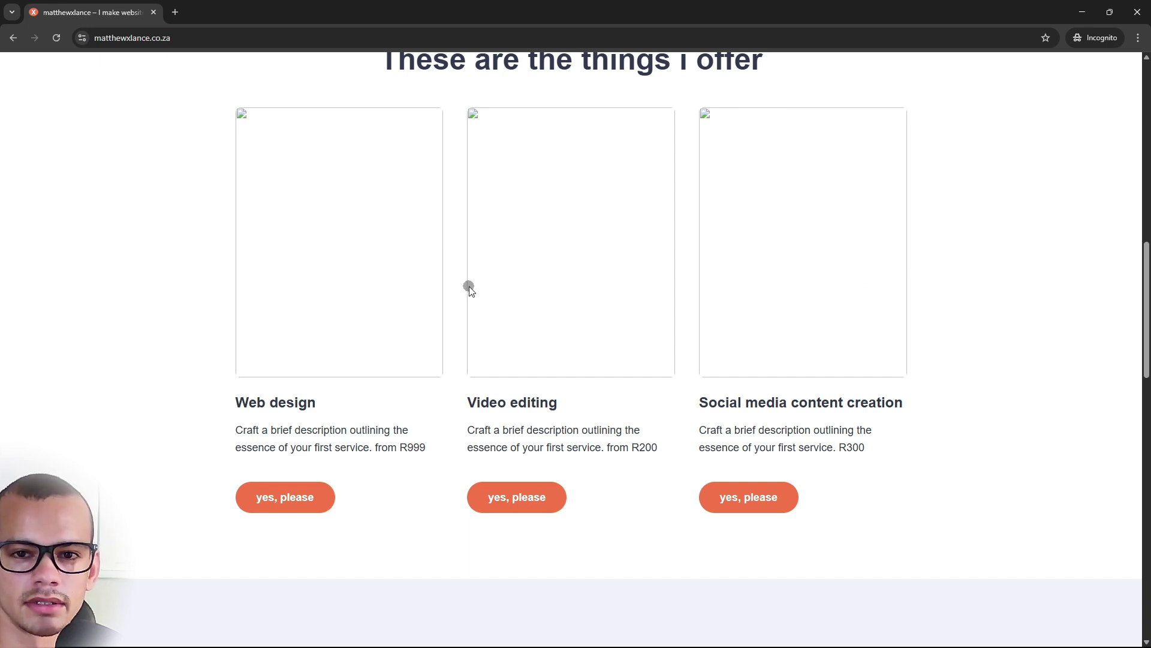
scroll(480, 294, up, 2)
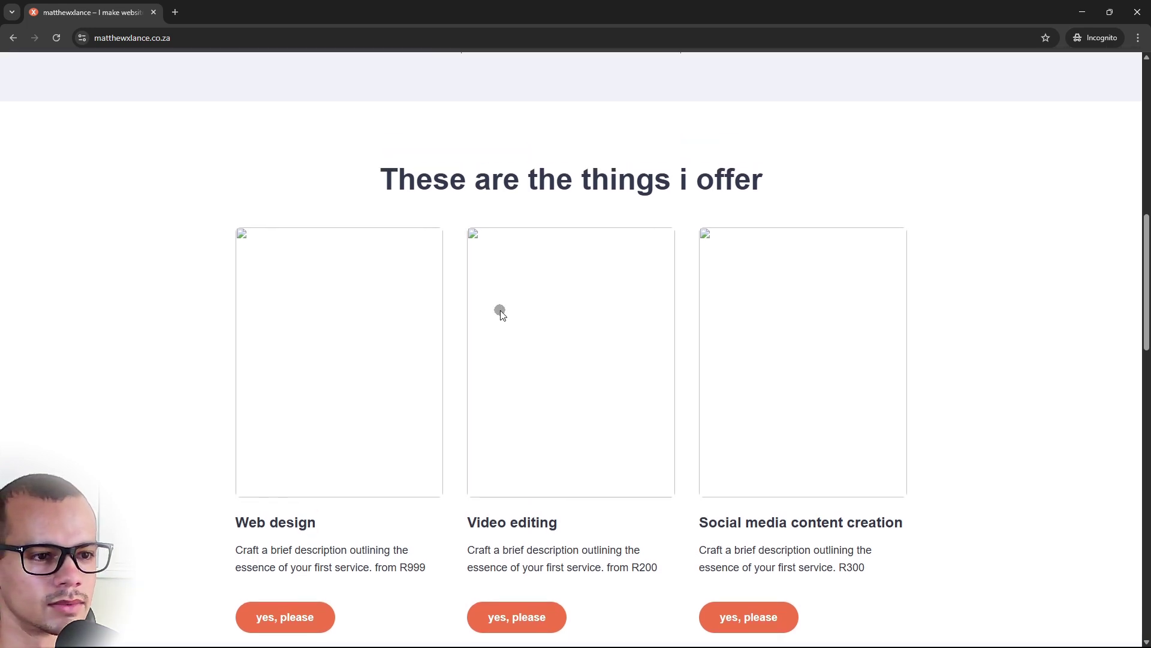
scroll(517, 311, up, 10)
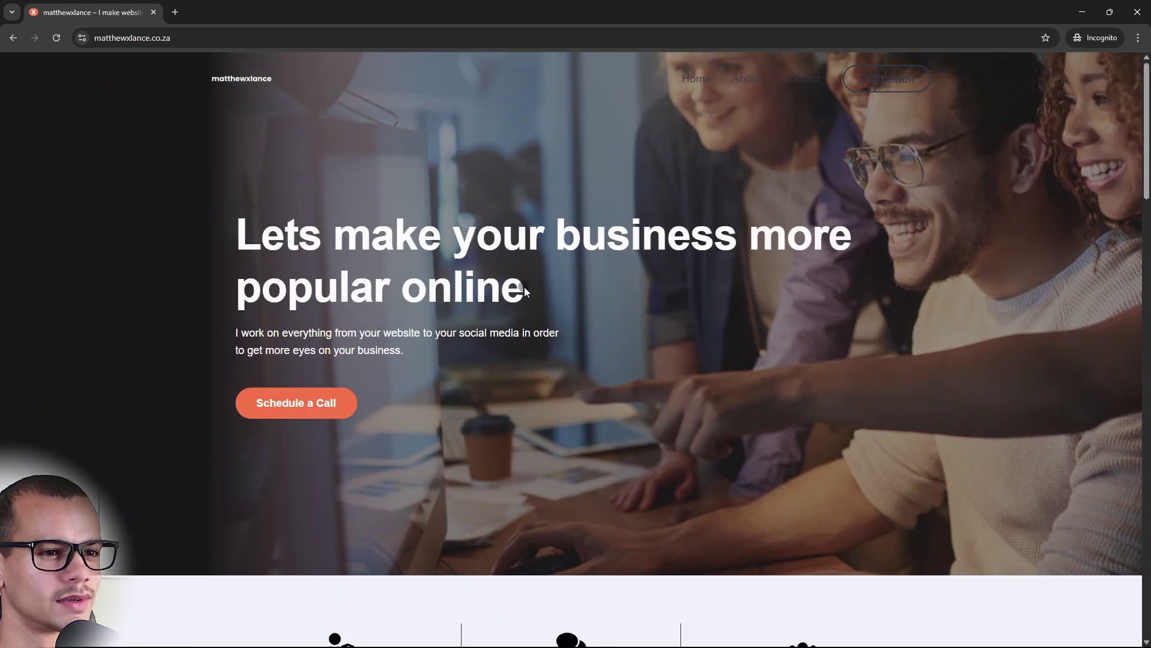
scroll(595, 273, down, 10)
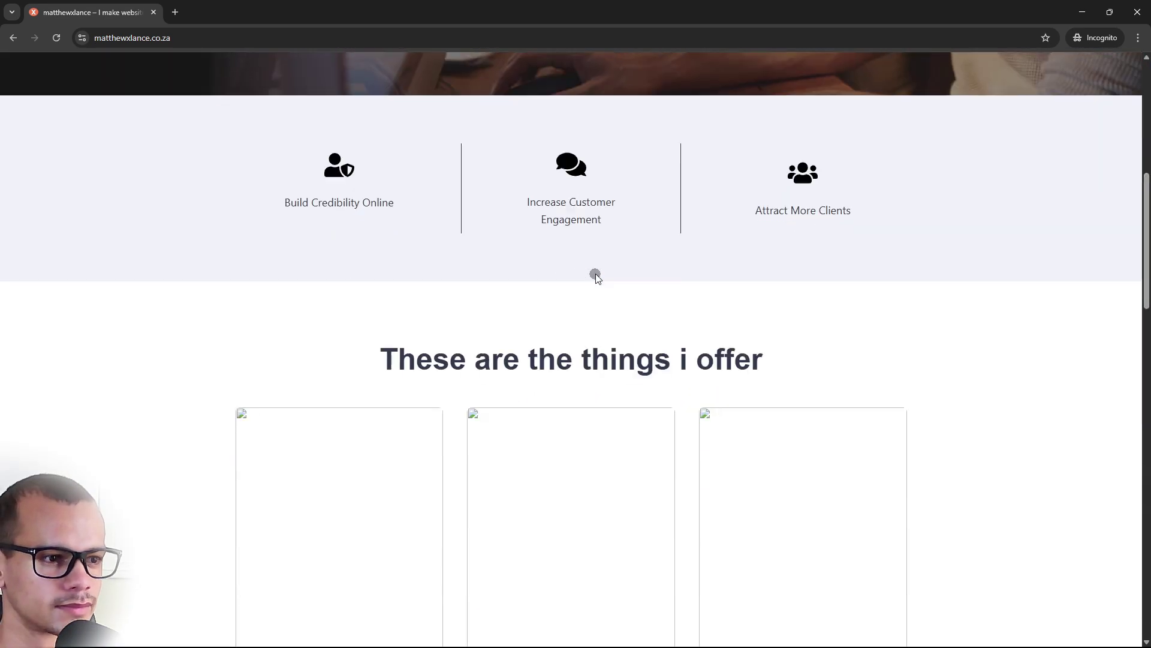
scroll(595, 278, down, 1)
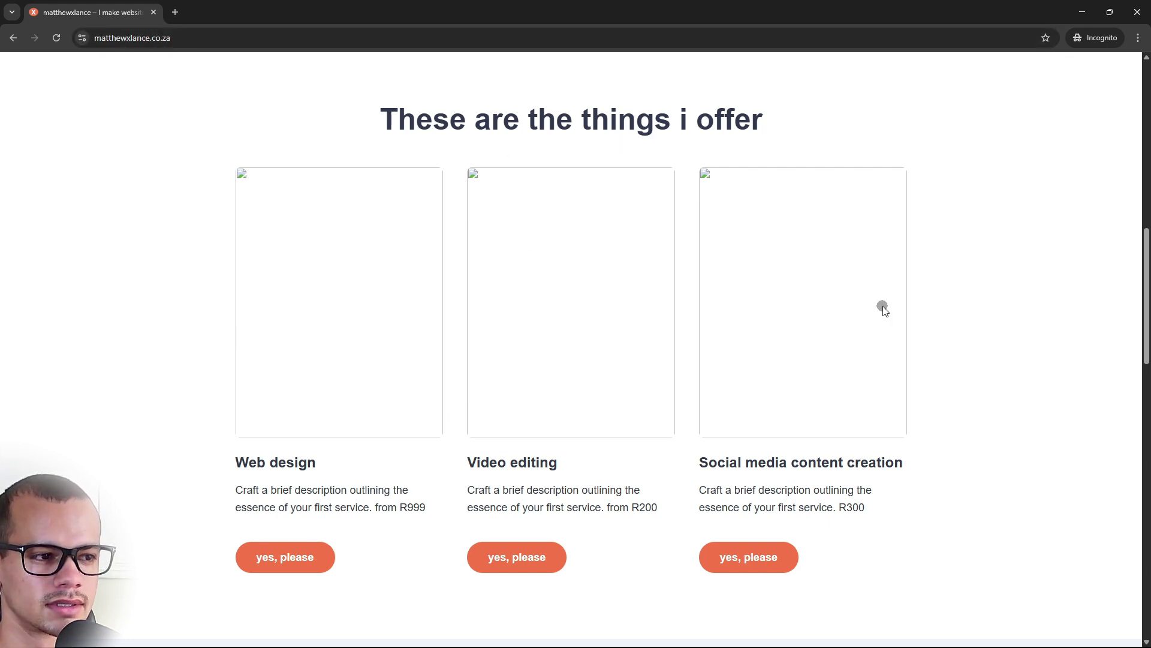
scroll(473, 383, down, 10)
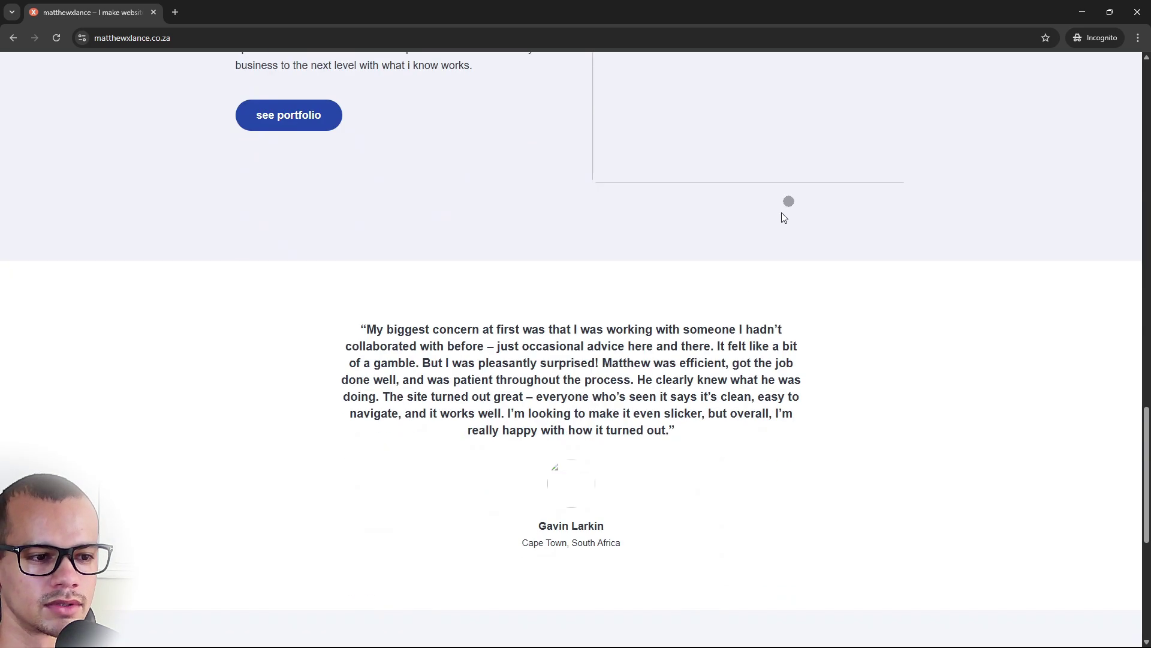
scroll(558, 456, down, 3)
scroll(569, 338, up, 12)
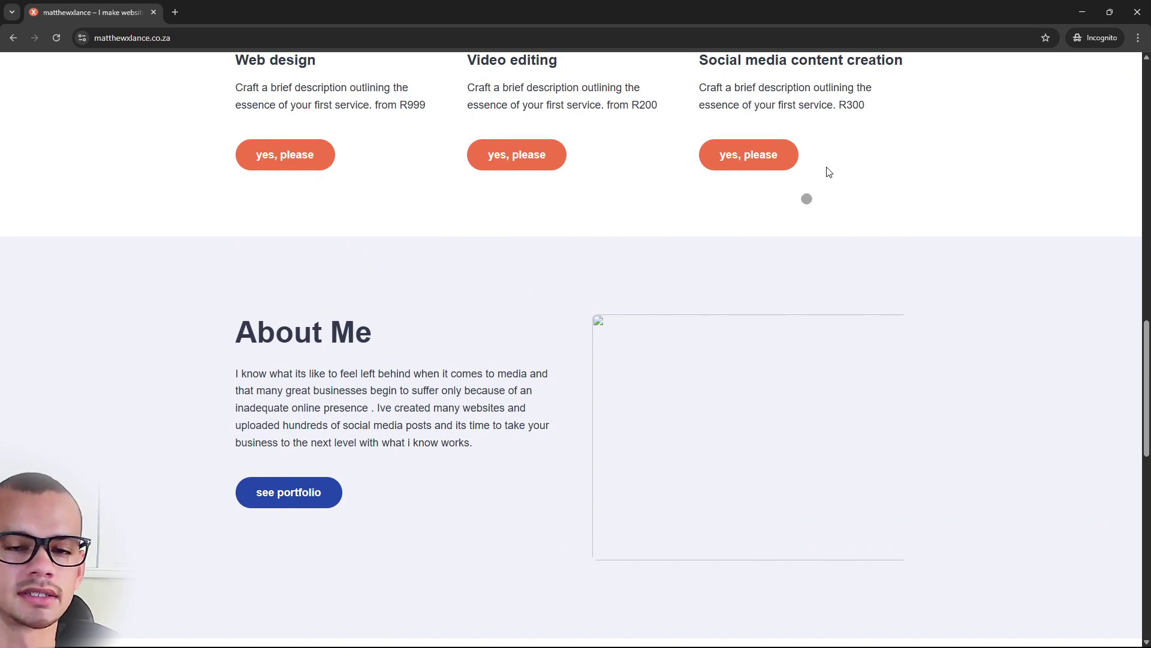
click(150, 14)
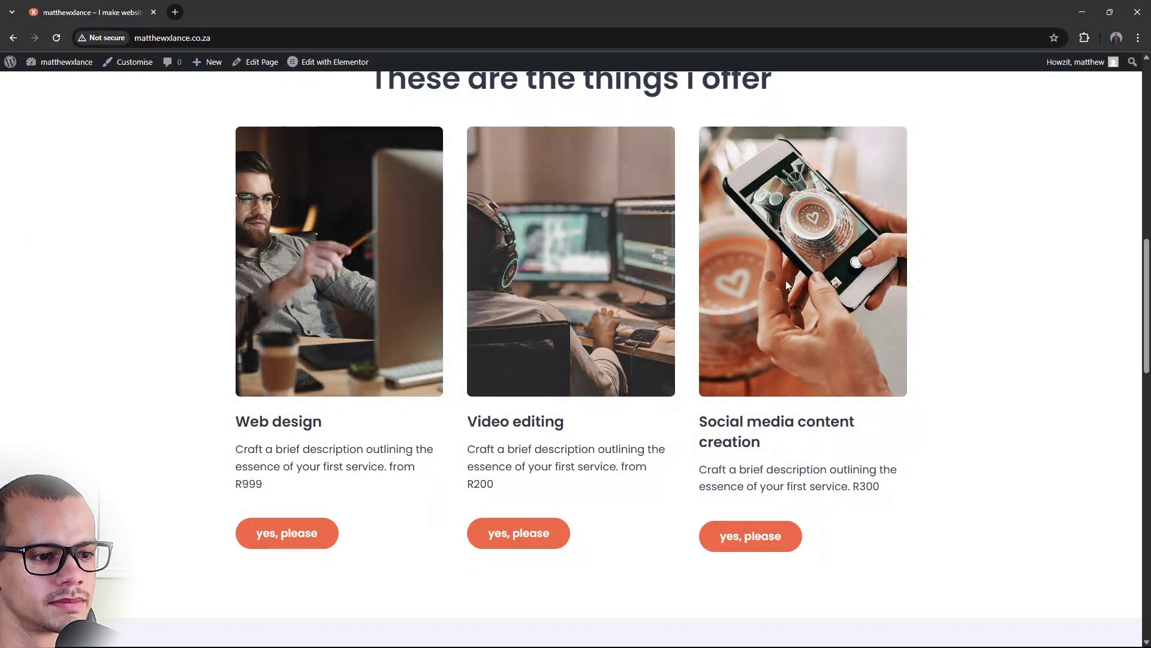
- Check the logged-in home page down to the footer, examining the copyright text, the LOGO placeholder and the site address
scroll(817, 288, down, 12)
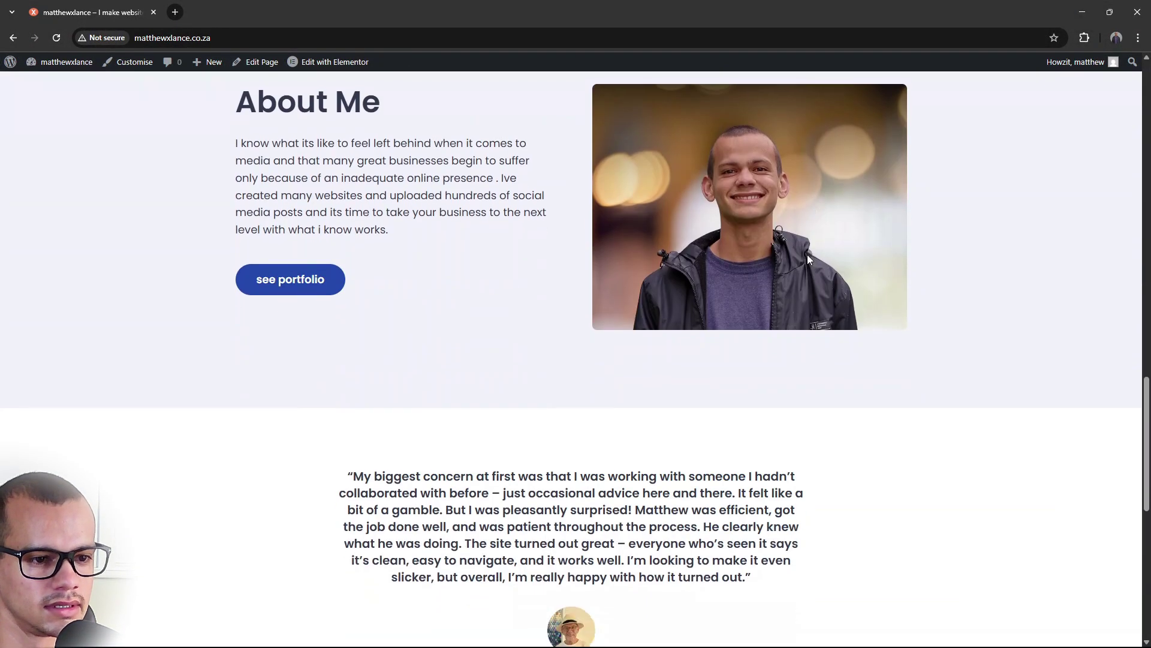
scroll(803, 251, down, 3)
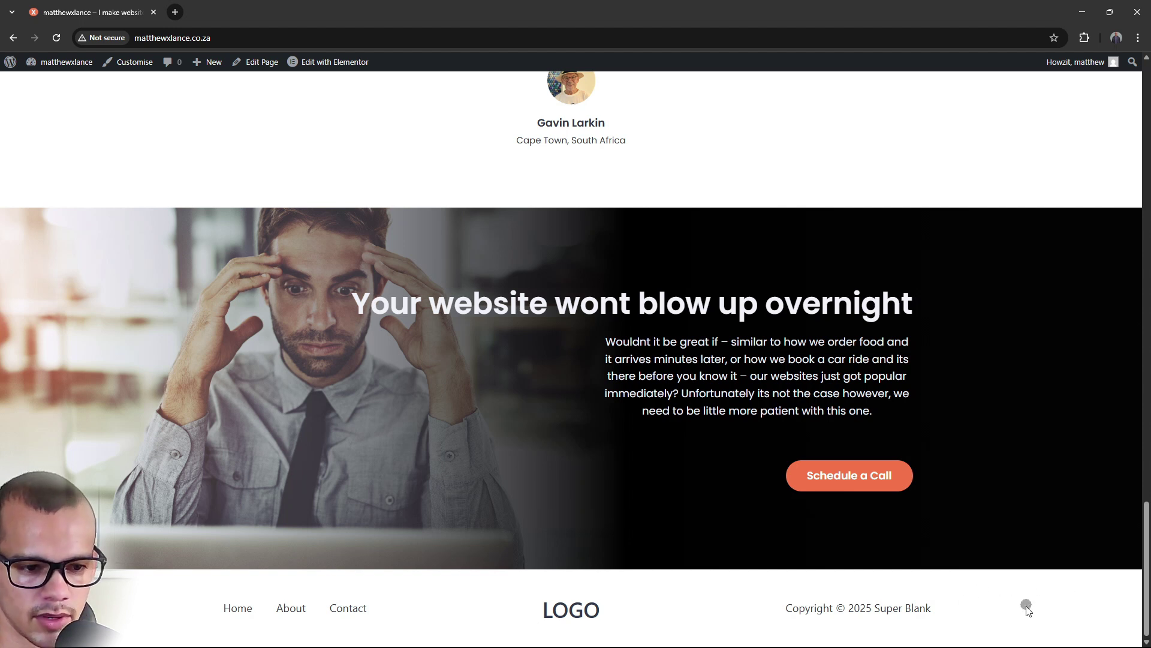
drag(1026, 606, 758, 620)
drag(1046, 607, 876, 610)
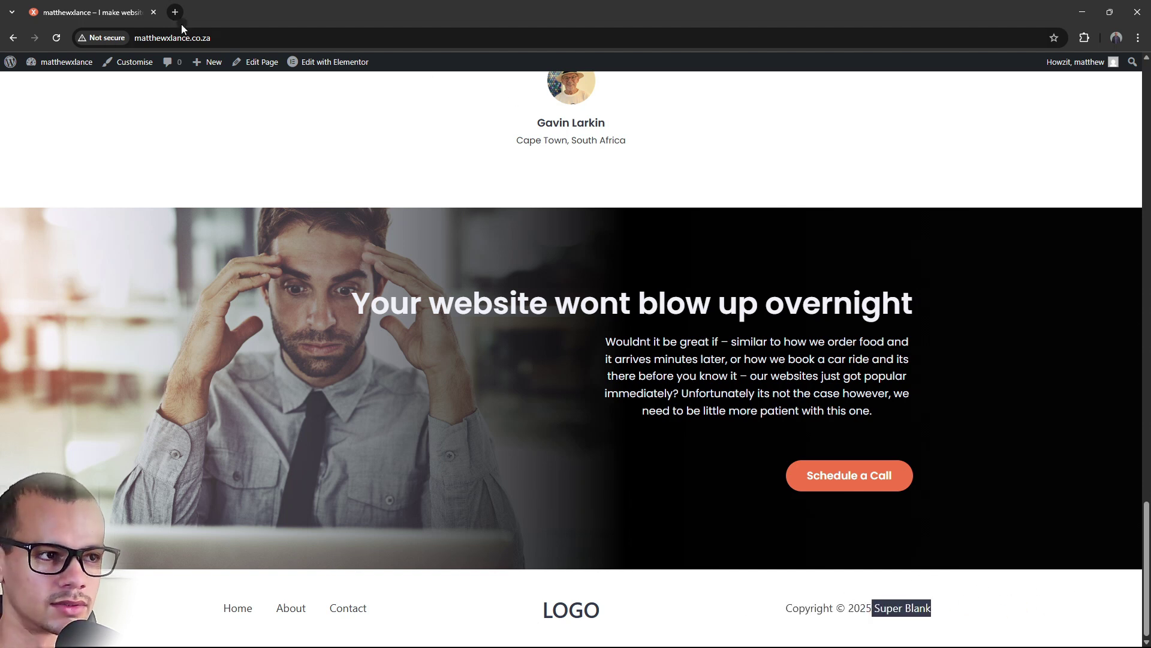
click(752, 609)
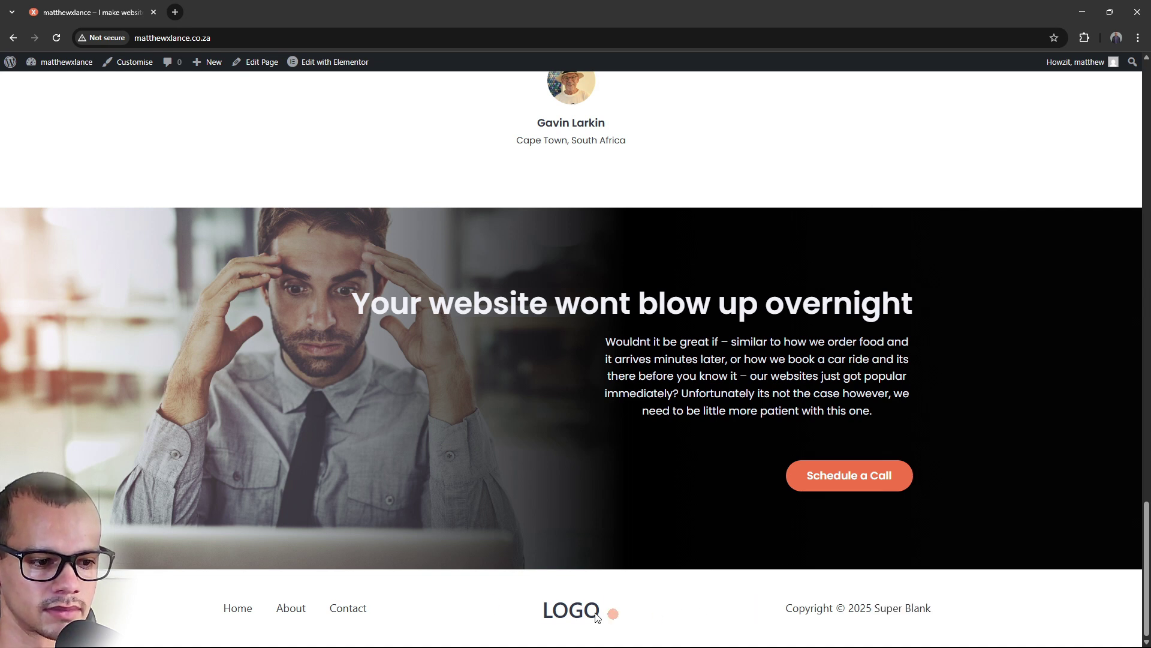
drag(597, 617, 493, 608)
click(545, 608)
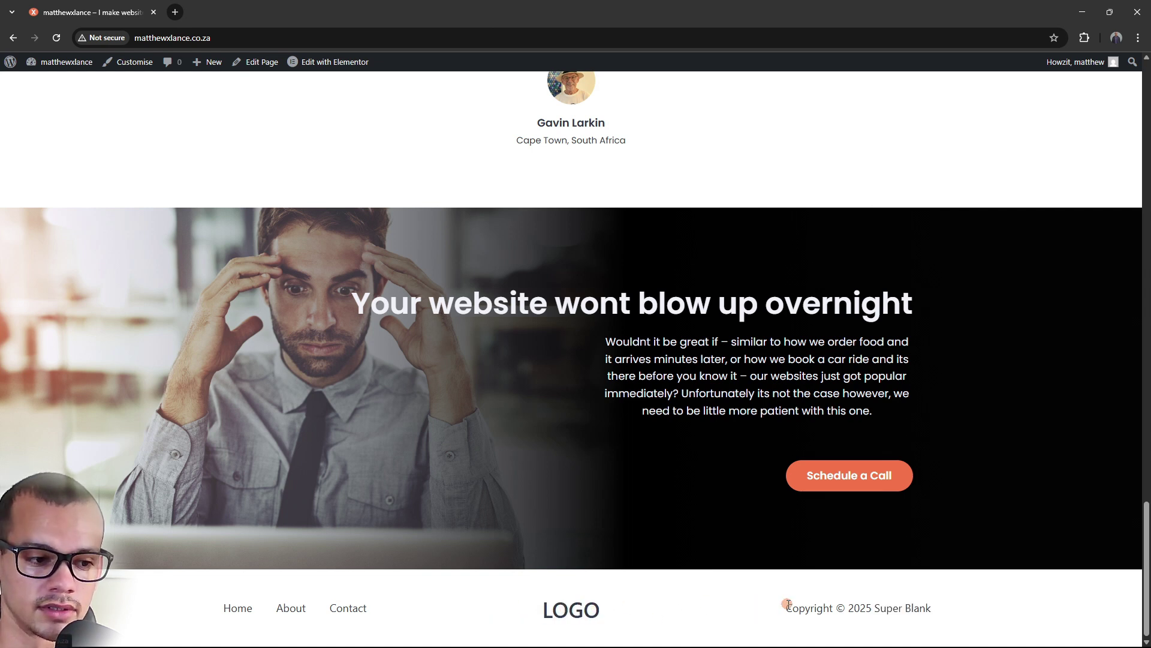
double_click(138, 39)
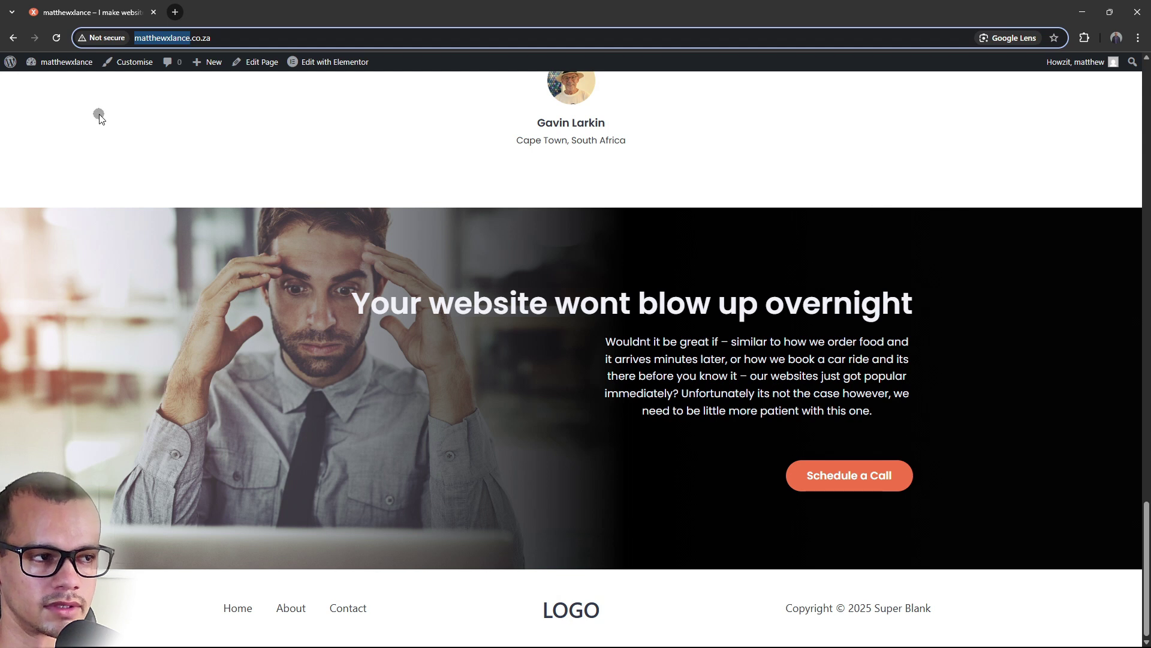
click(334, 206)
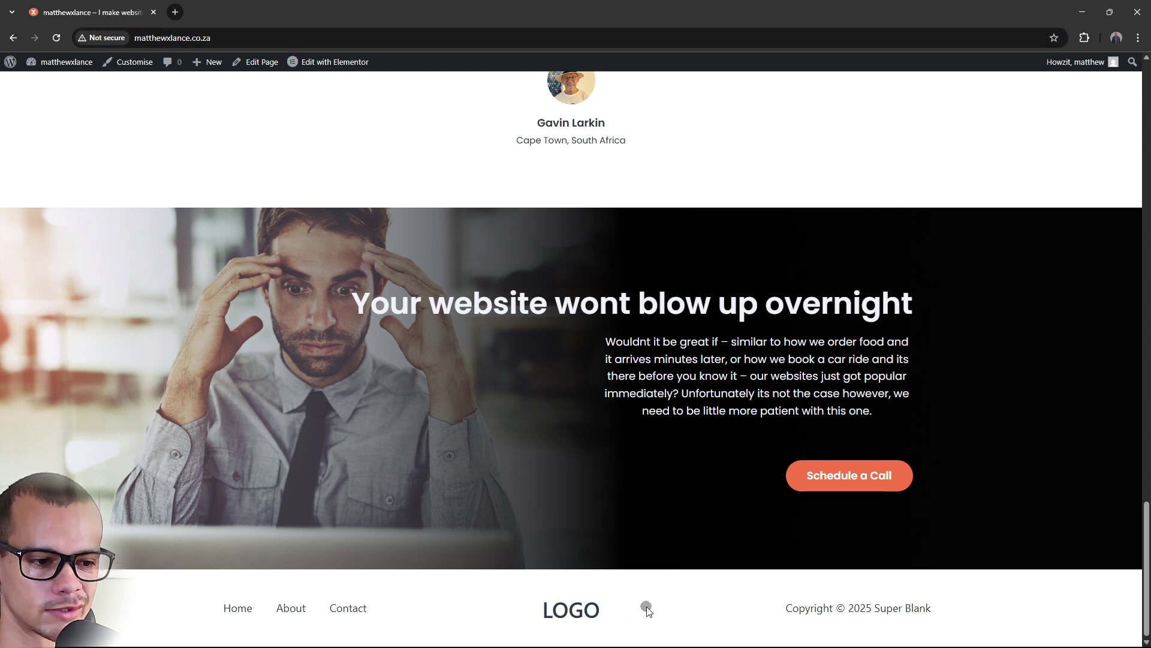
drag(646, 607, 526, 608)
click(457, 619)
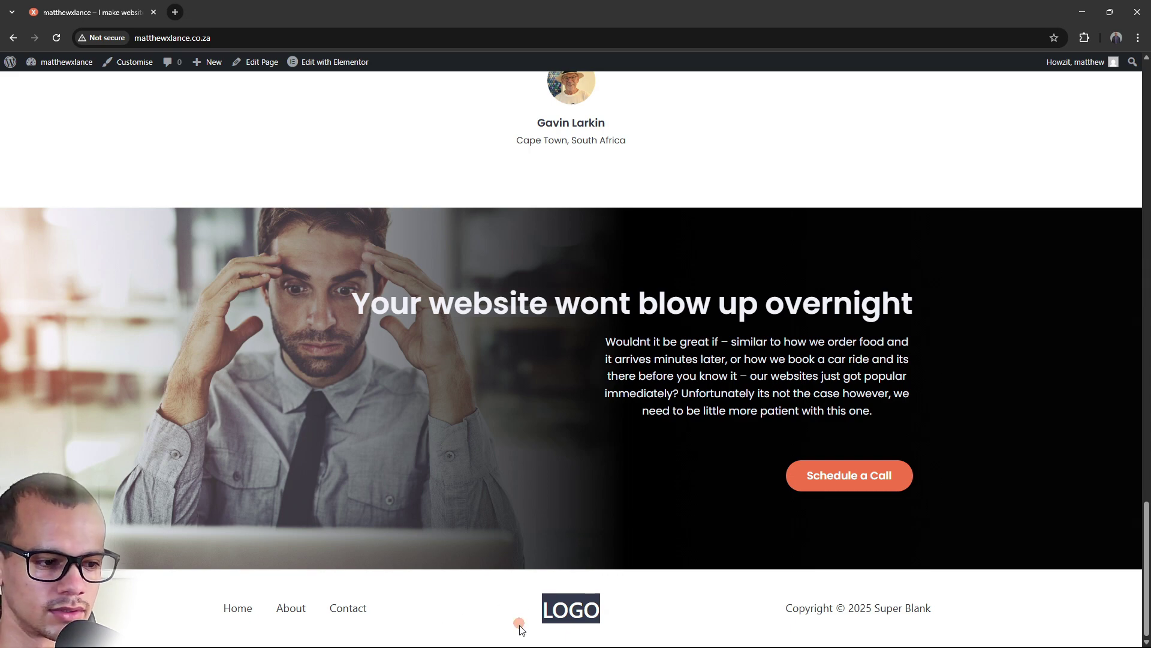
click(405, 610)
- Open the Header Builder in the WordPress theme customiser from the site's dashboard
scroll(447, 566, up, 20)
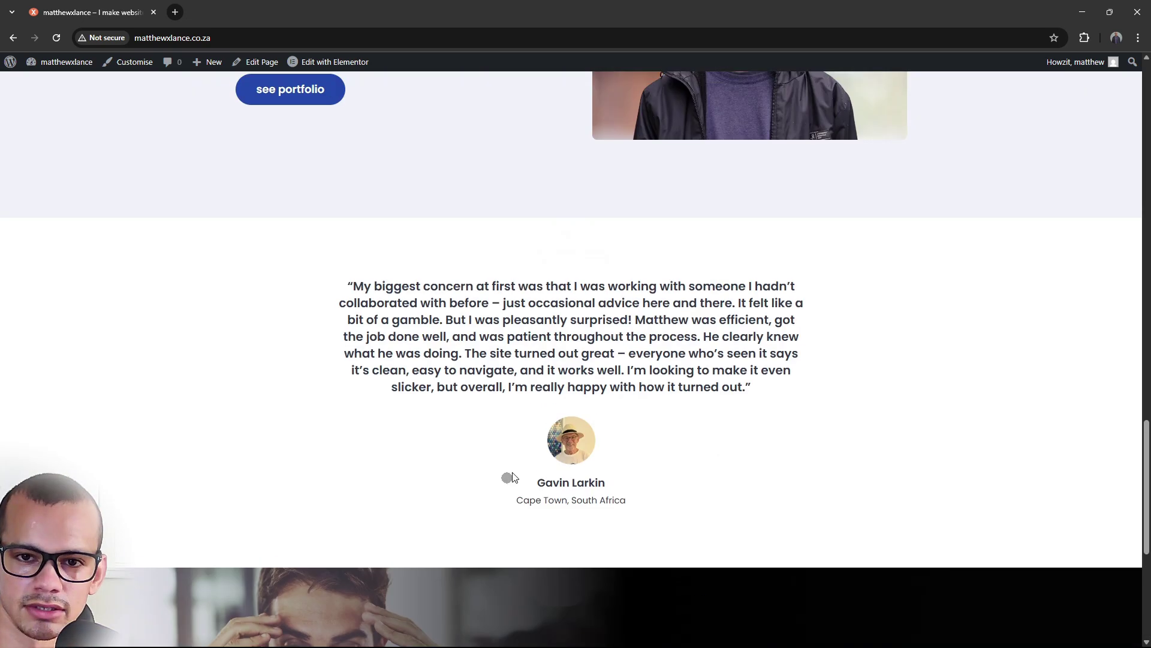
scroll(667, 416, up, 3)
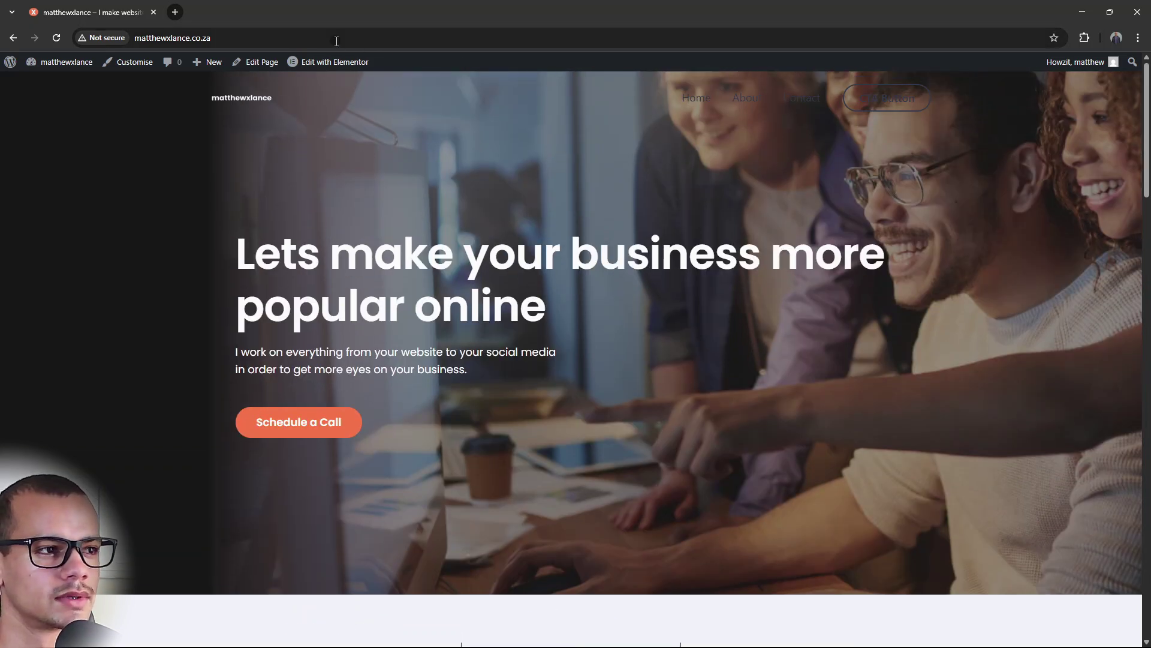
mouse_move(70, 71)
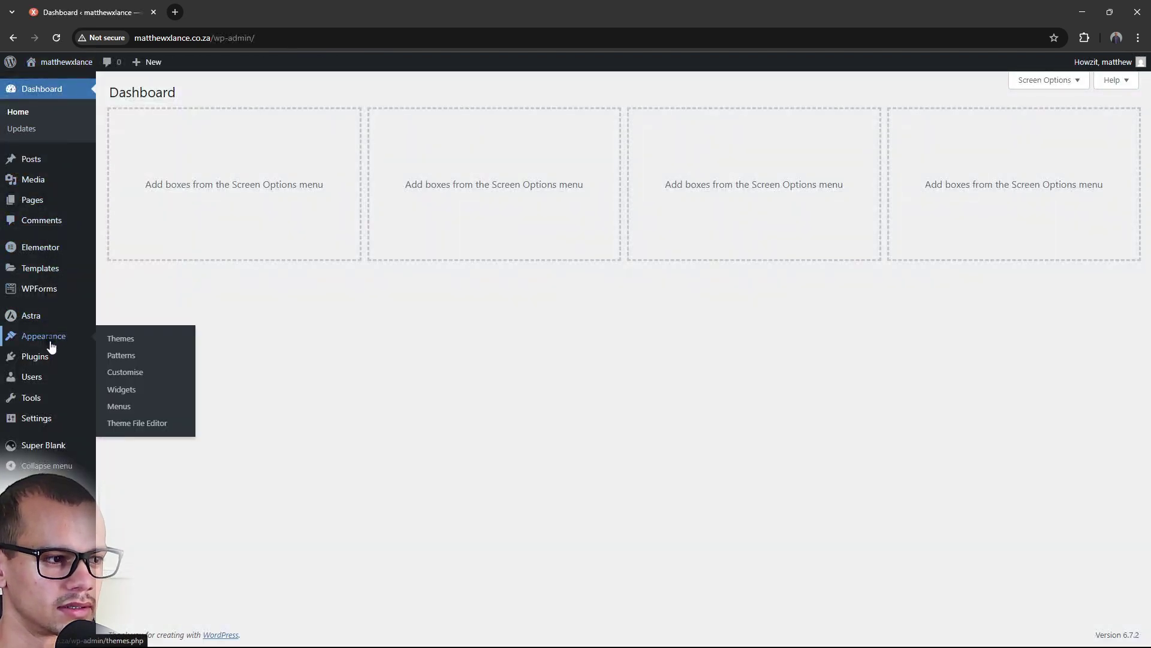
click(118, 373)
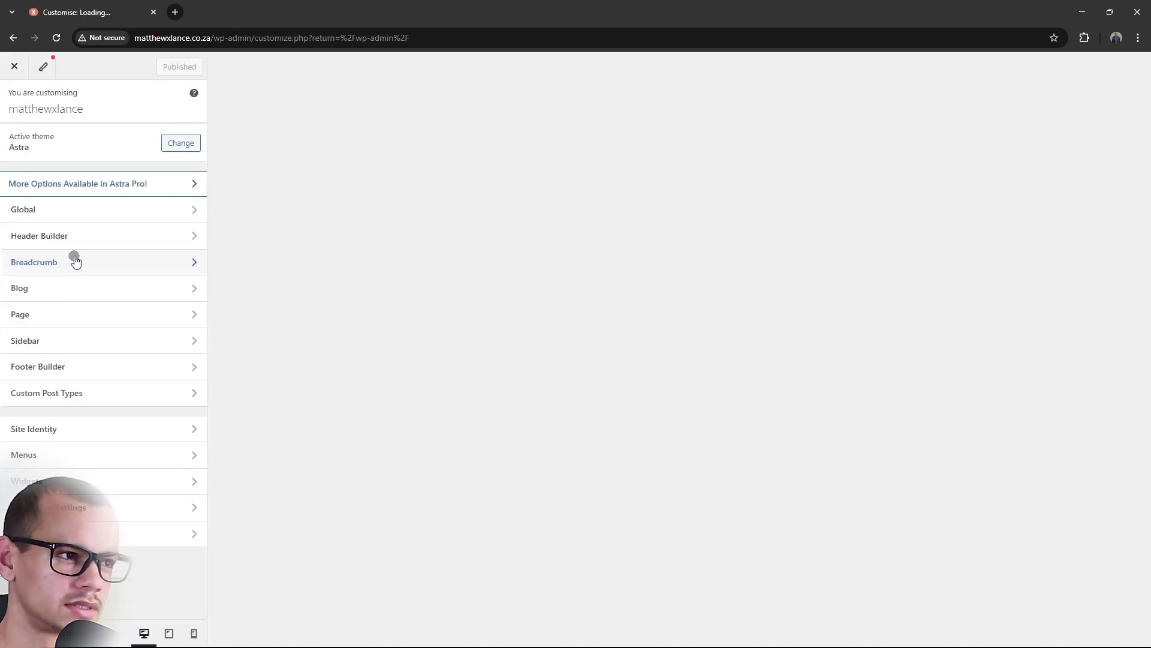
click(126, 239)
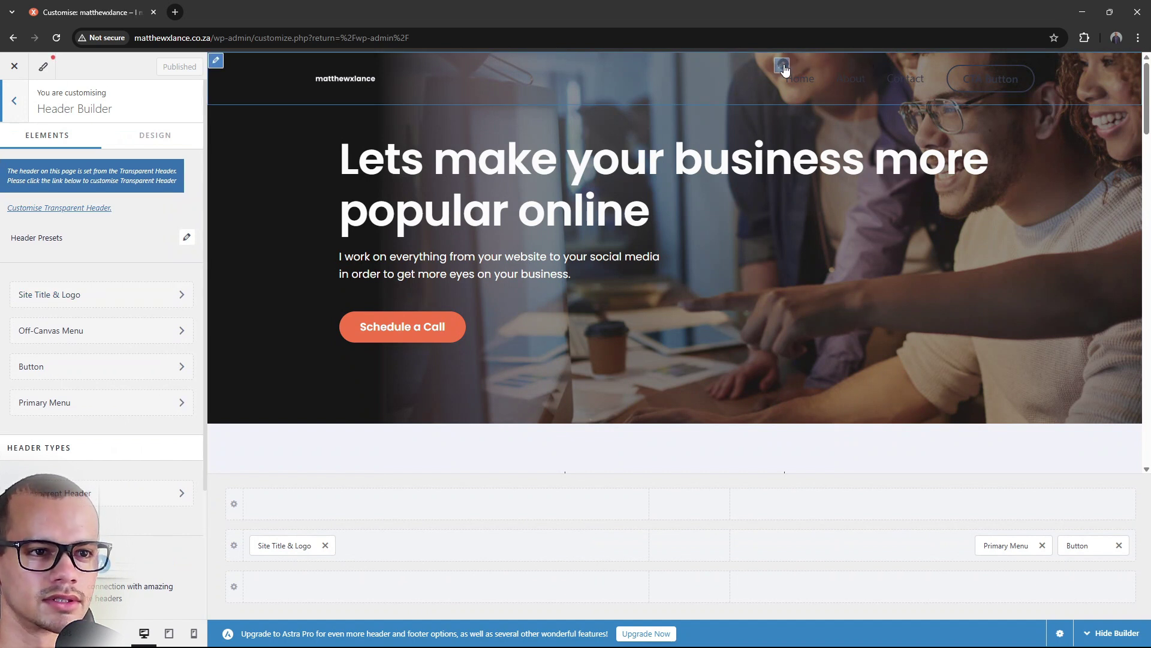
- Set the text/link colour of the header's Primary Menu to white
click(782, 66)
click(168, 137)
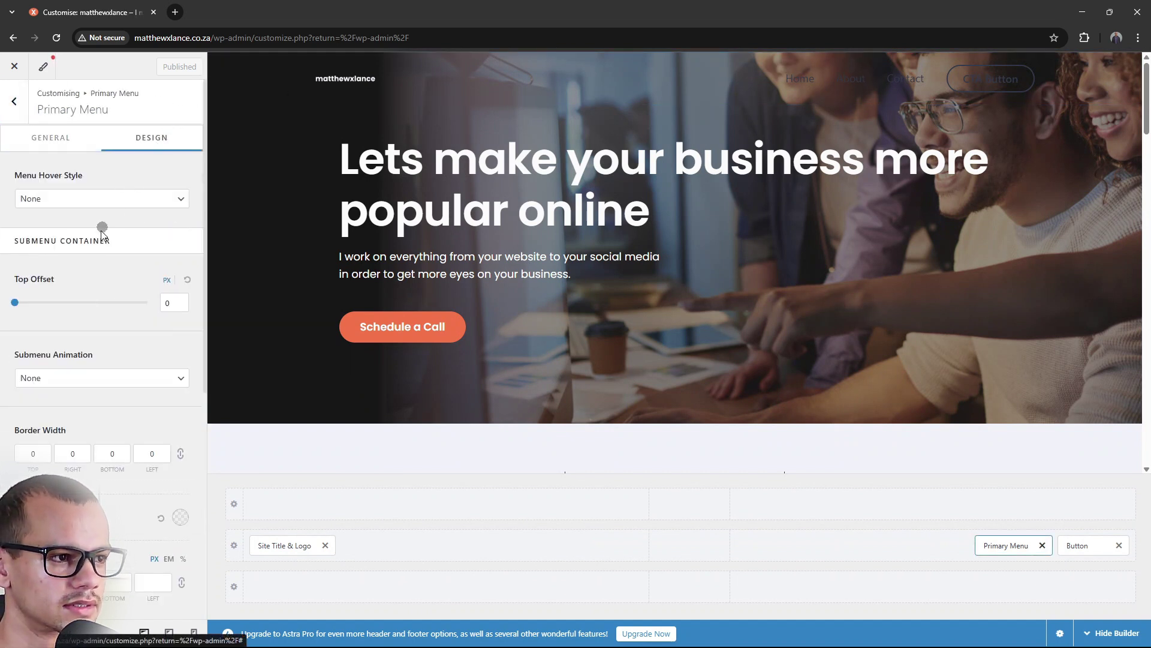
scroll(116, 447, down, 5)
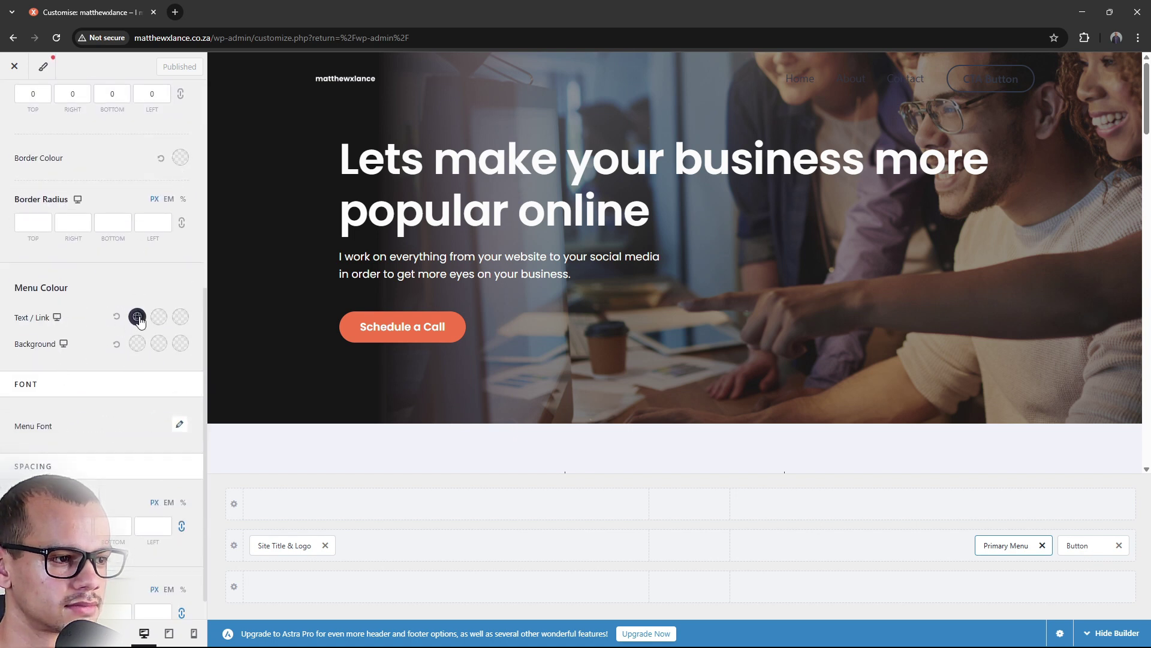
click(137, 316)
click(110, 347)
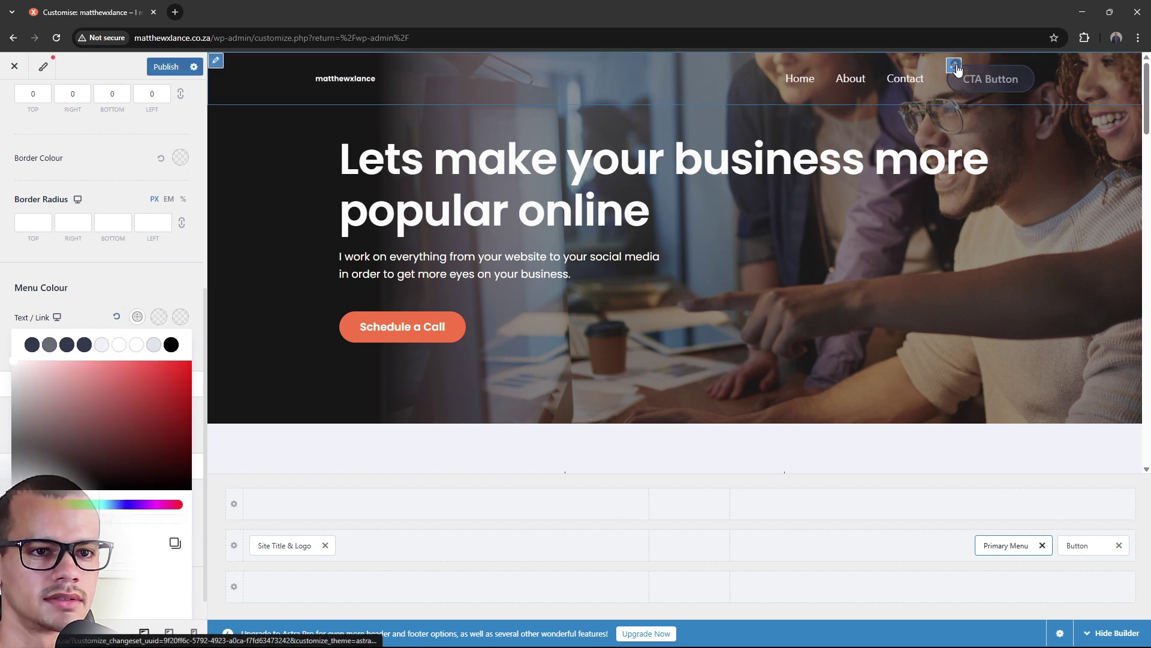
- Set the text colour of the header's CTA button to white (FFFFFF)
click(954, 66)
click(143, 138)
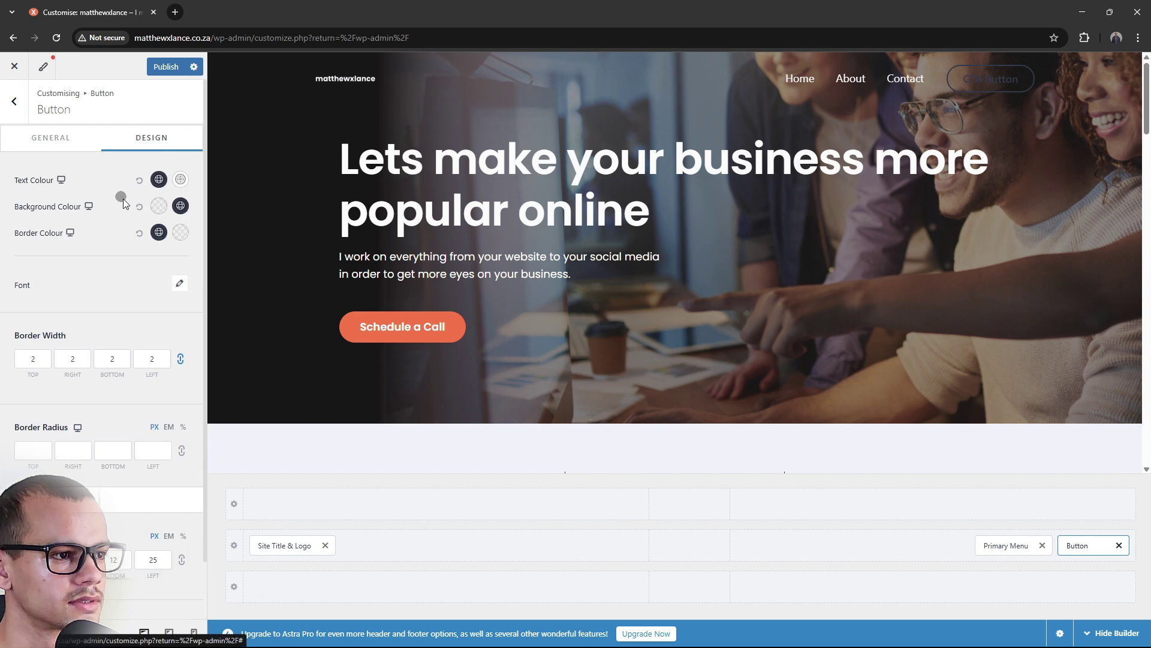
click(159, 180)
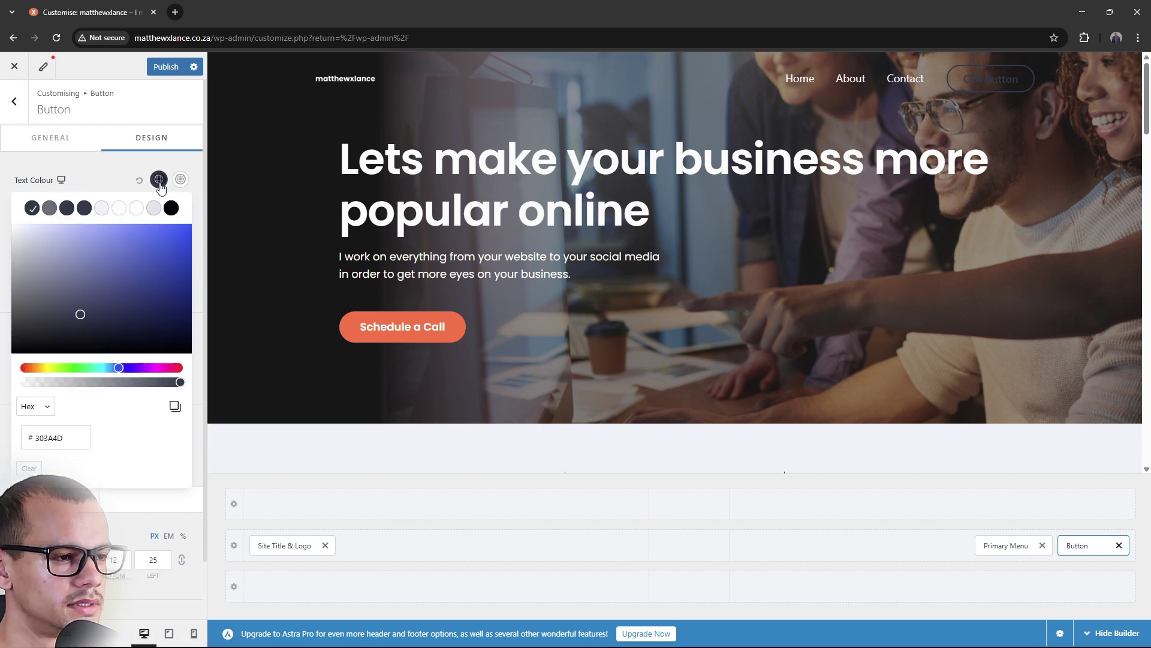
click(120, 208)
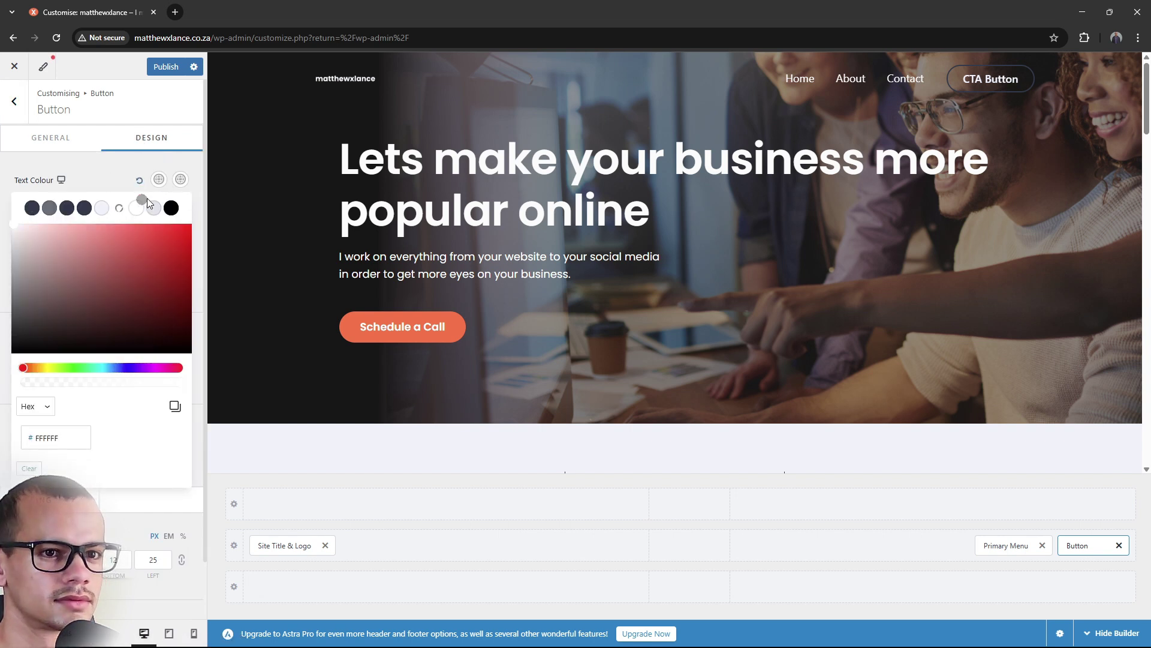
- Set the header CTA button's hover background colour to a light orange (F49166)
click(101, 186)
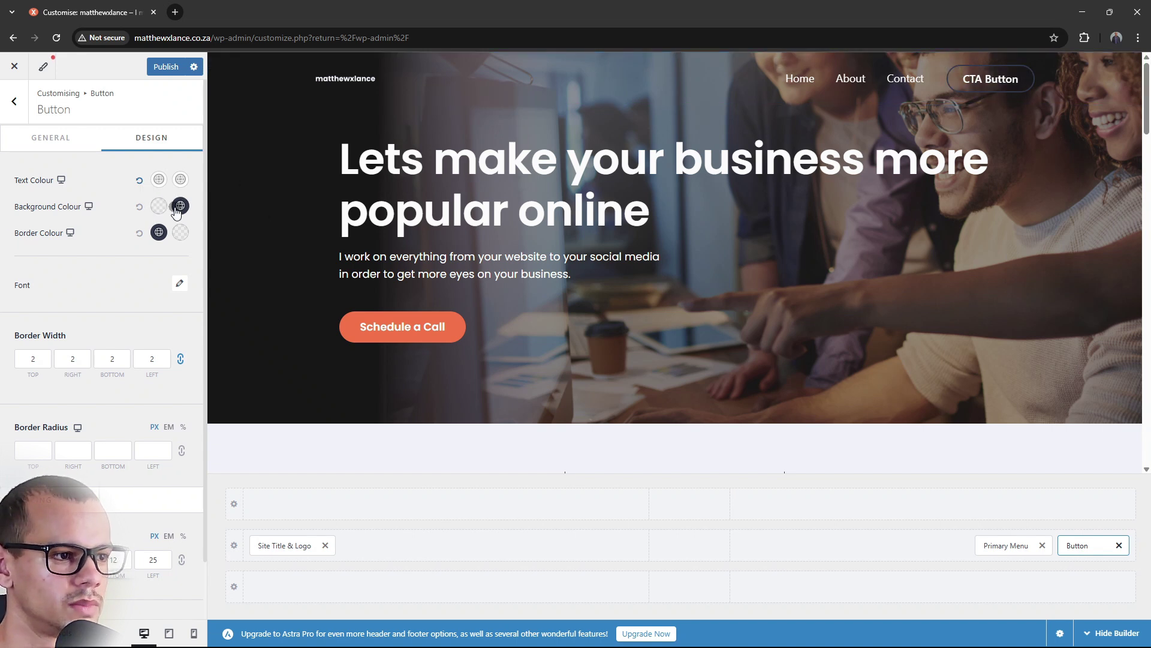
click(180, 207)
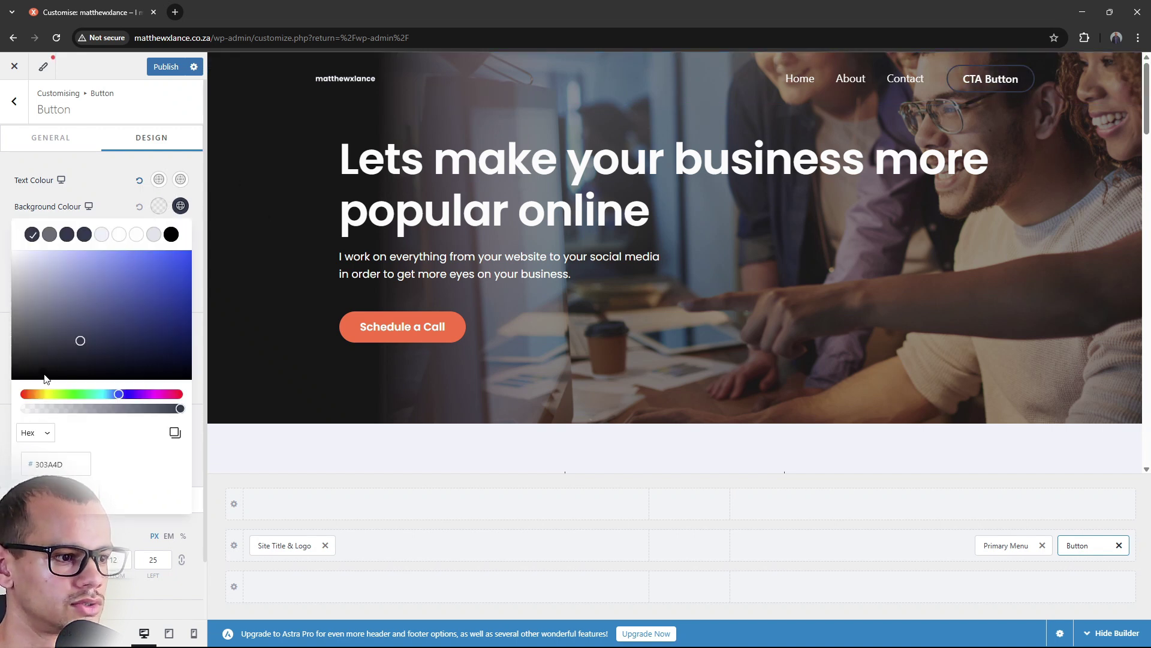
click(38, 394)
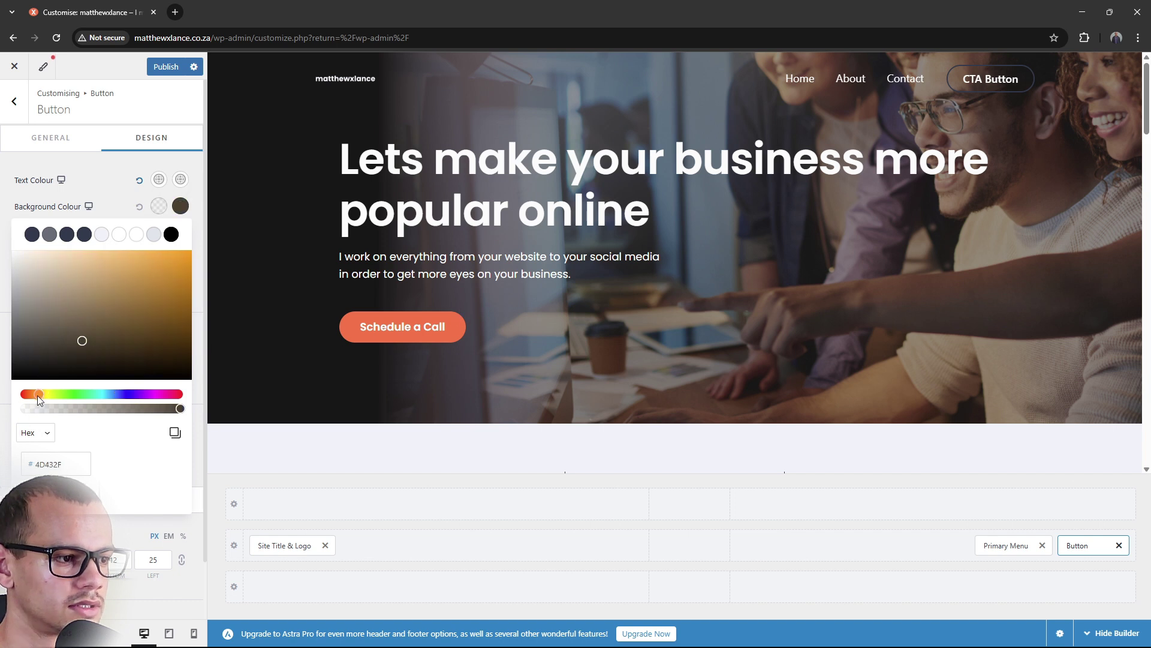
drag(37, 395, 31, 395)
drag(153, 269, 138, 253)
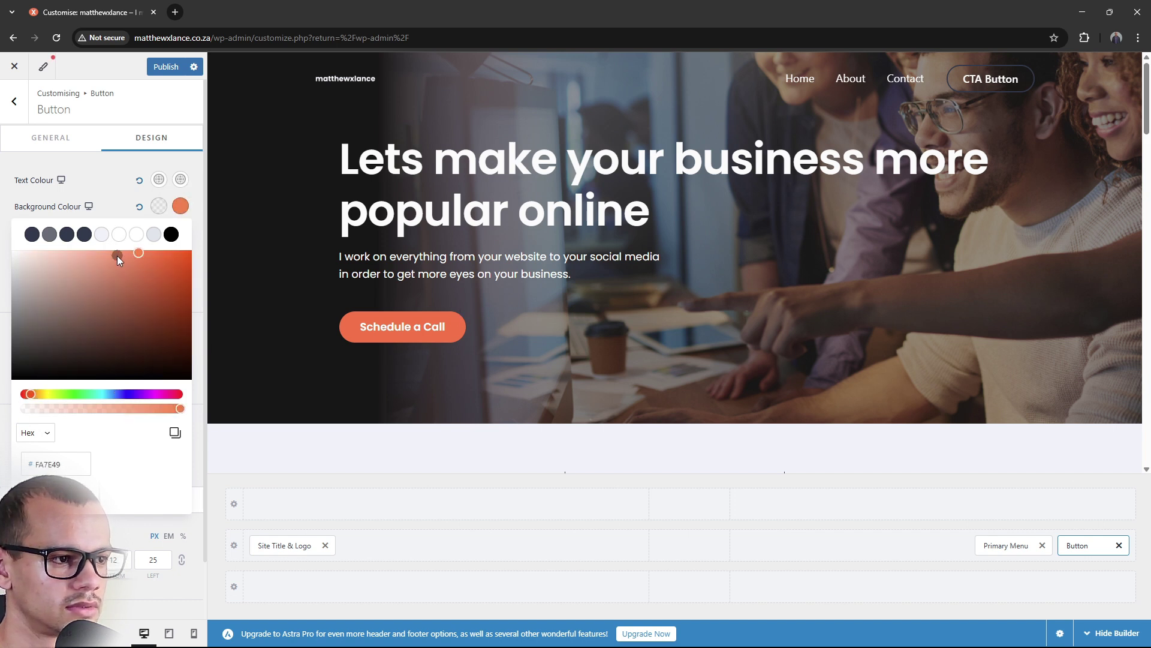
click(117, 255)
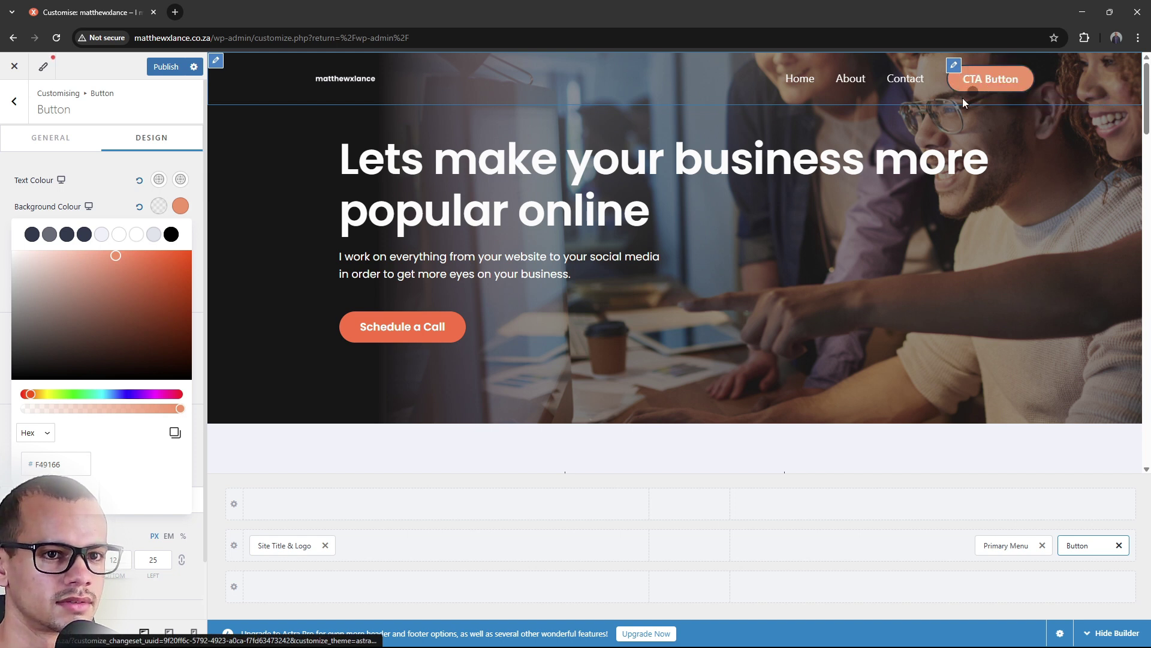
- Look up the background hex code of the home page's Schedule a Call button in Elementor, and return to the customiser
click(178, 11)
text(matthewxlance.co.za)
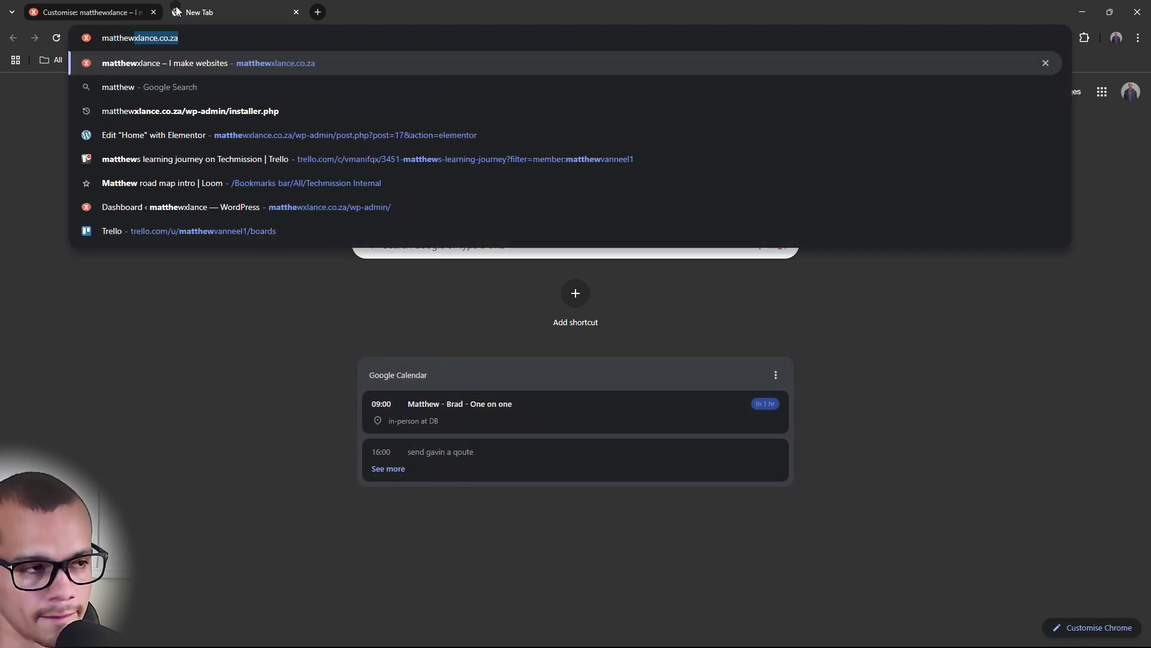
key(Return)
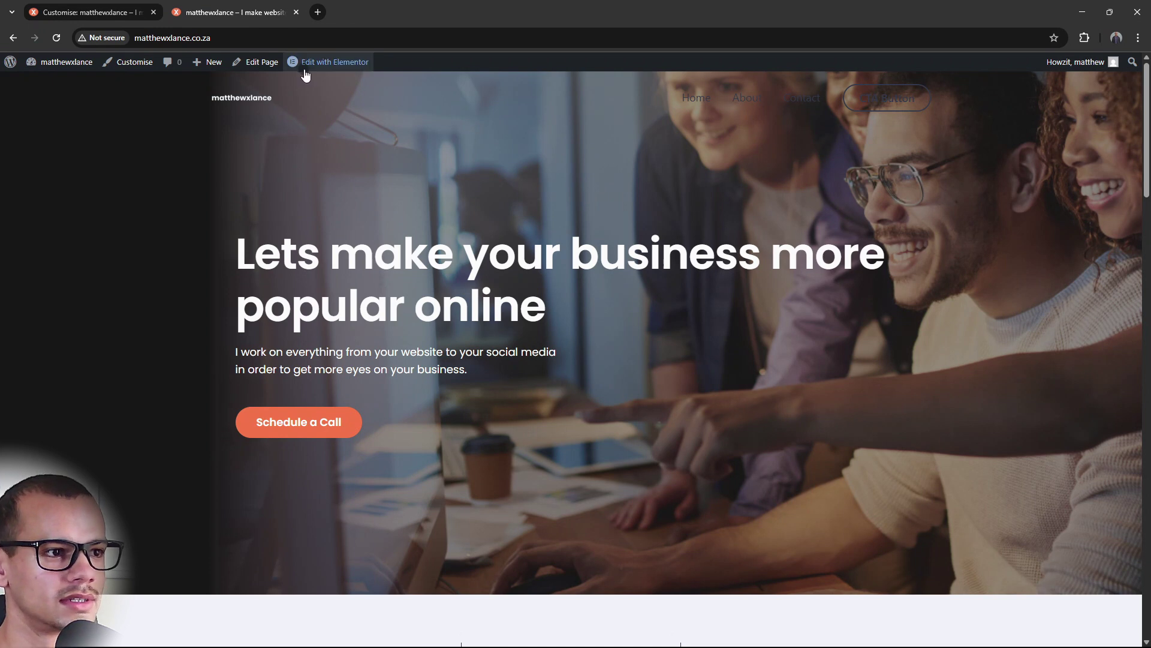
click(327, 61)
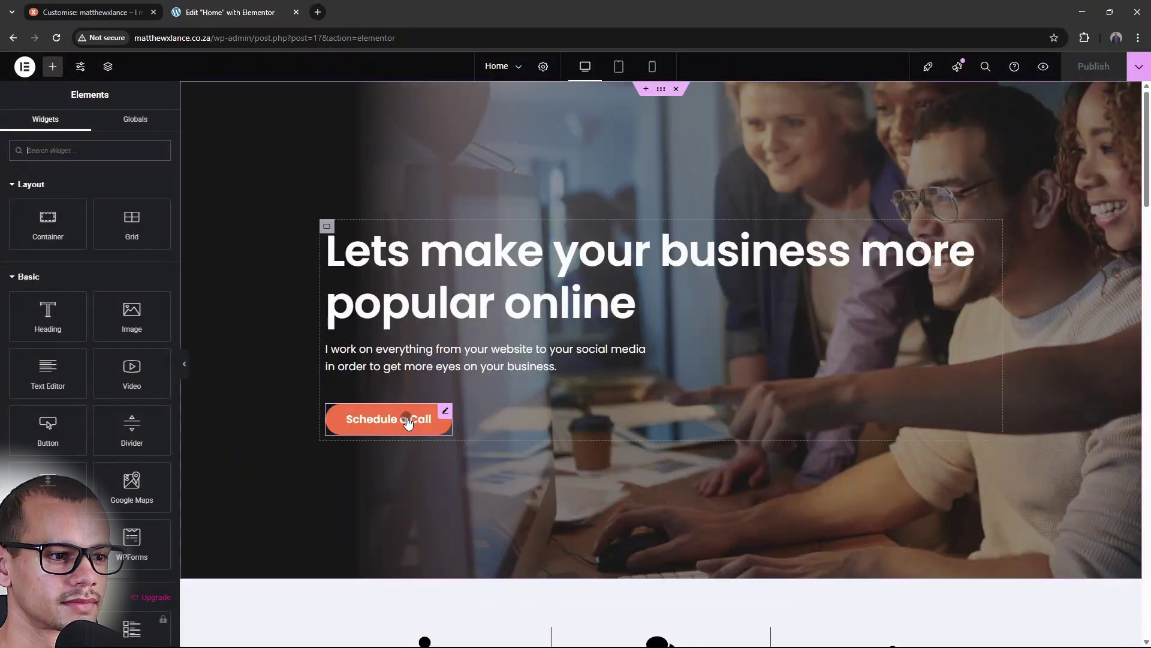
click(403, 418)
click(84, 127)
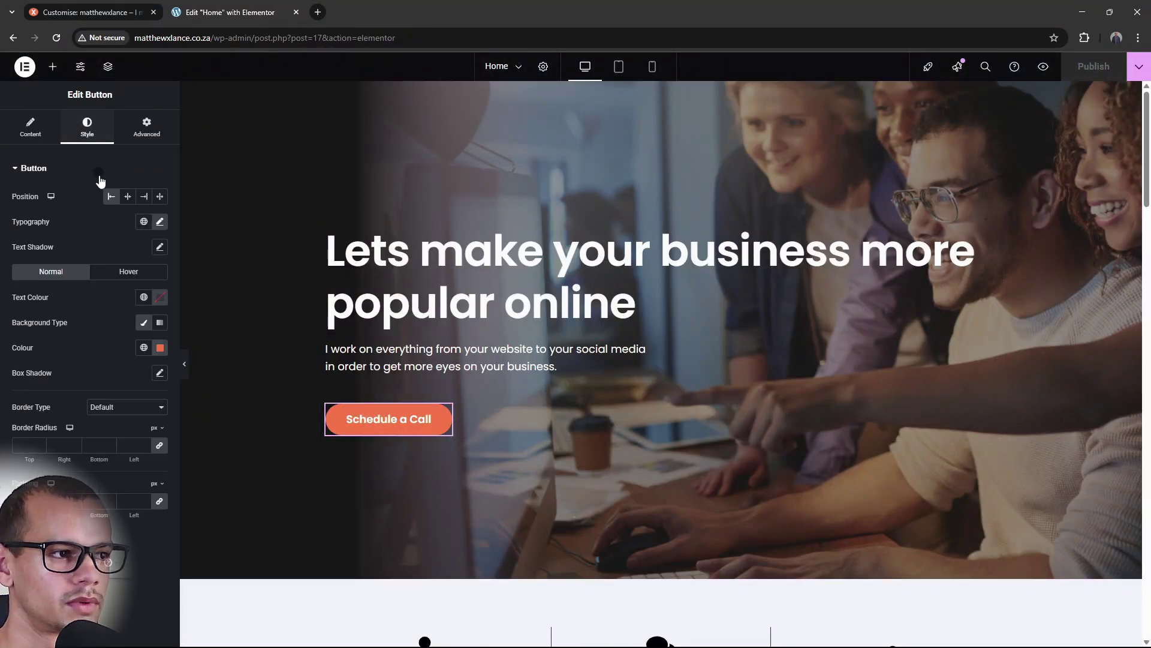
click(160, 348)
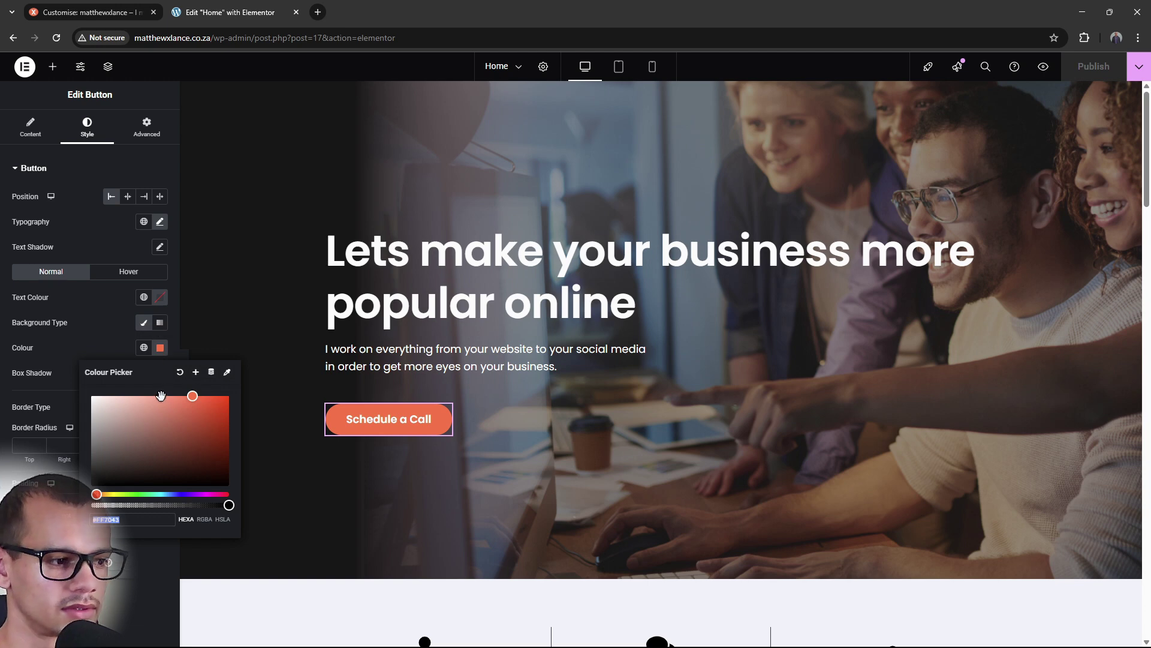
click(296, 12)
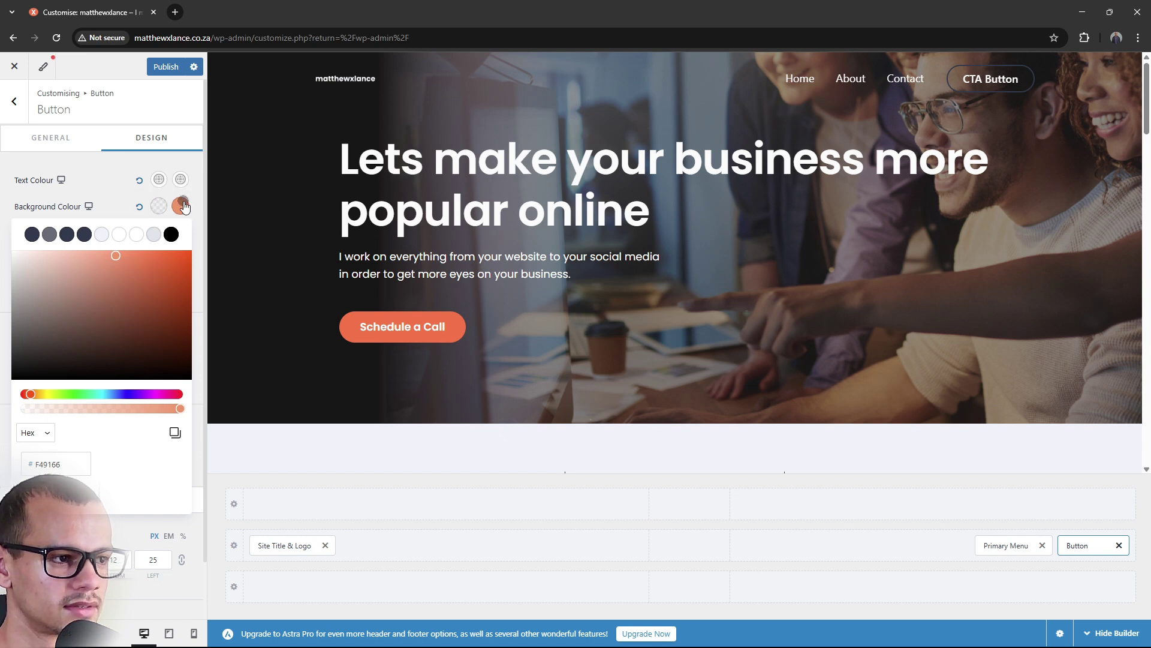
- Set the header CTA button's hover background colour to FF7043
drag(48, 465, 53, 465)
key(ctrl+a)
text(FF7043)
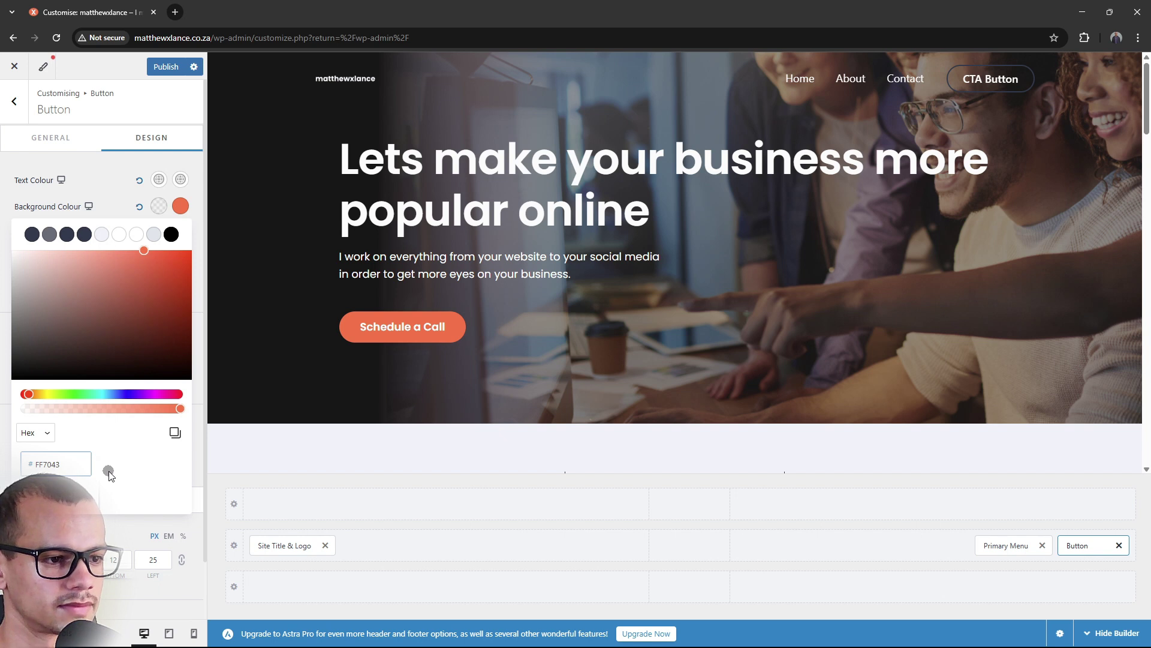
click(134, 525)
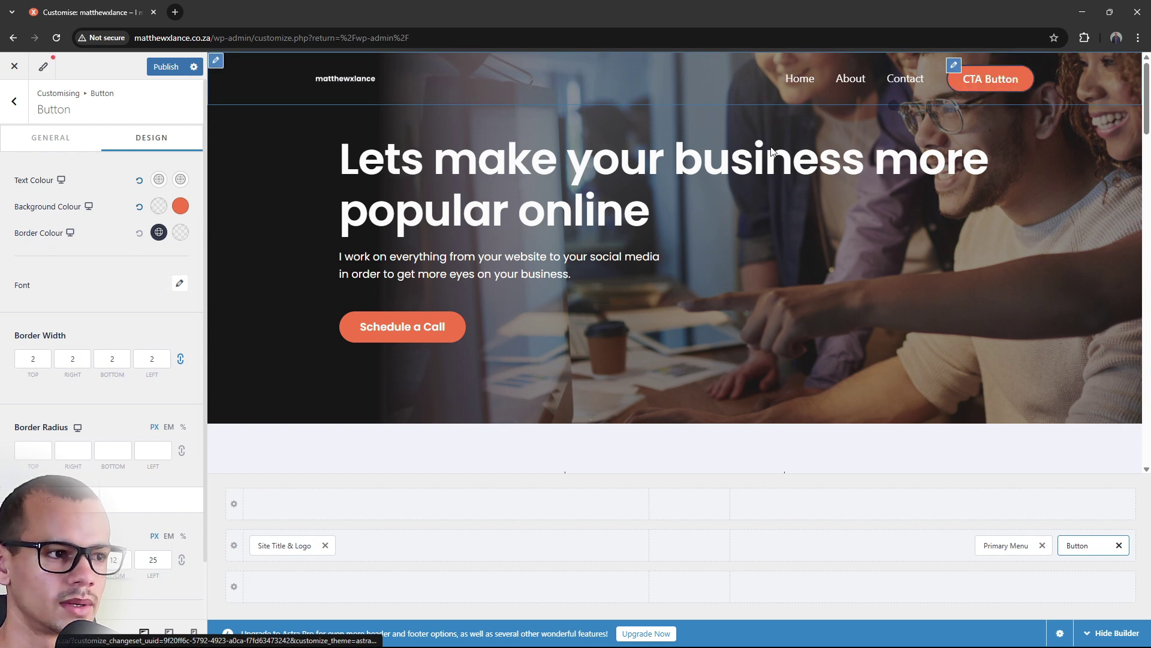
- Change the header CTA button's text to "Schedule a Call"
click(53, 138)
drag(86, 206, 7, 203)
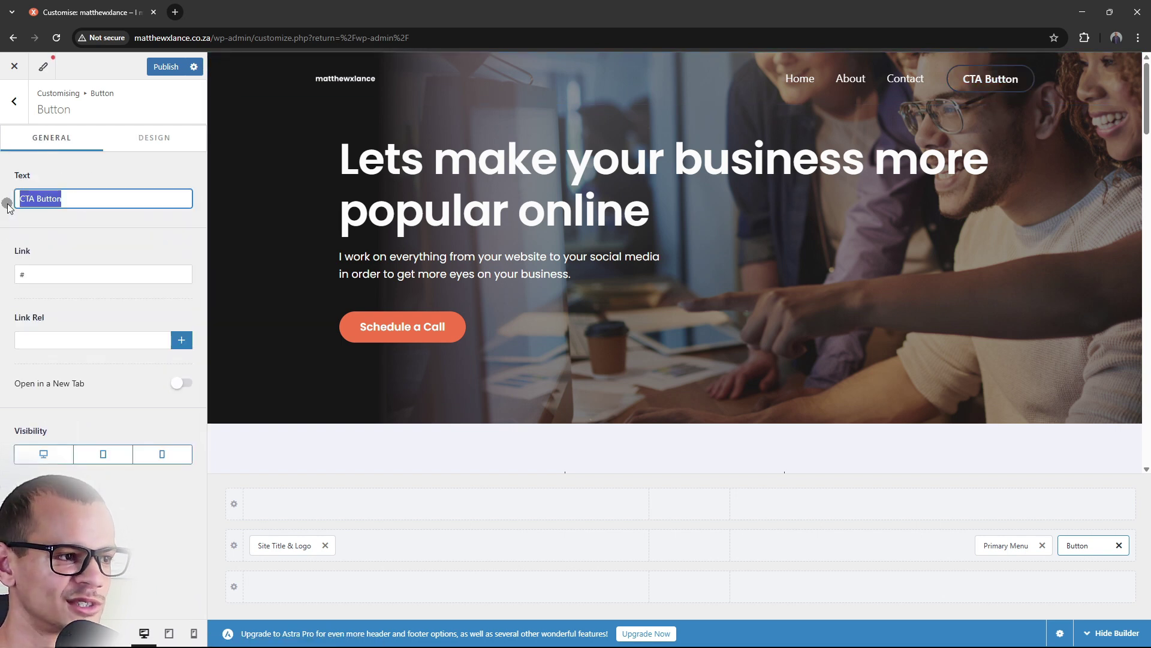
text(Sxchedule)
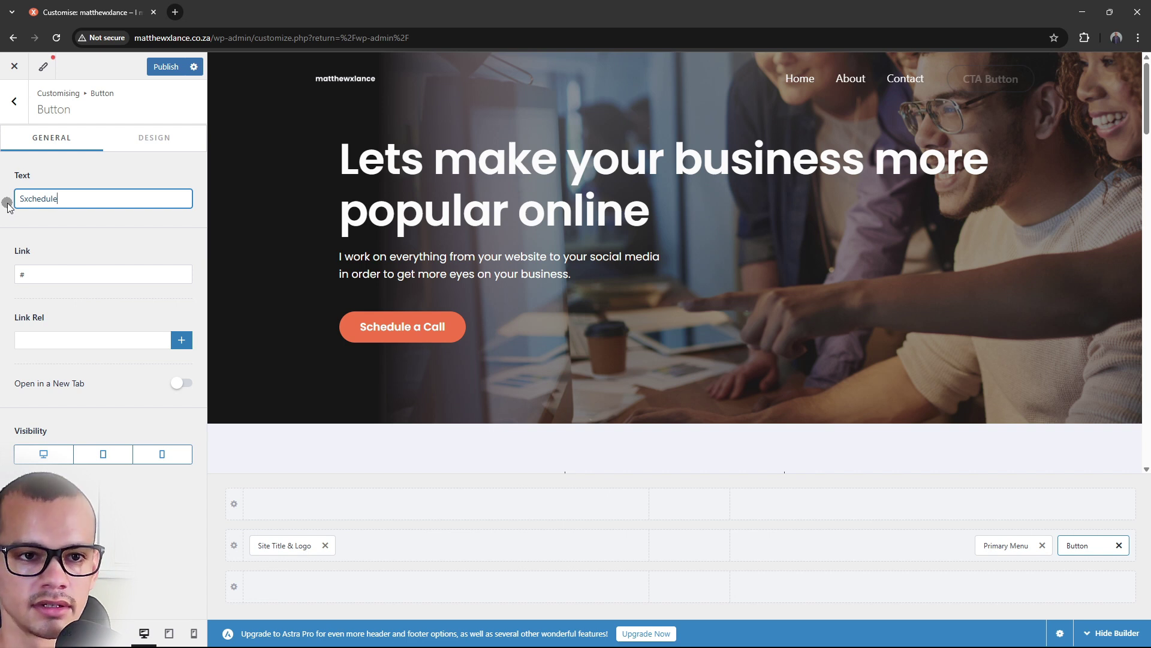
key(BackSpace)
key(BackSpace)
key(BackSpace)
key(BackSpace)
key(BackSpace)
key(BackSpace)
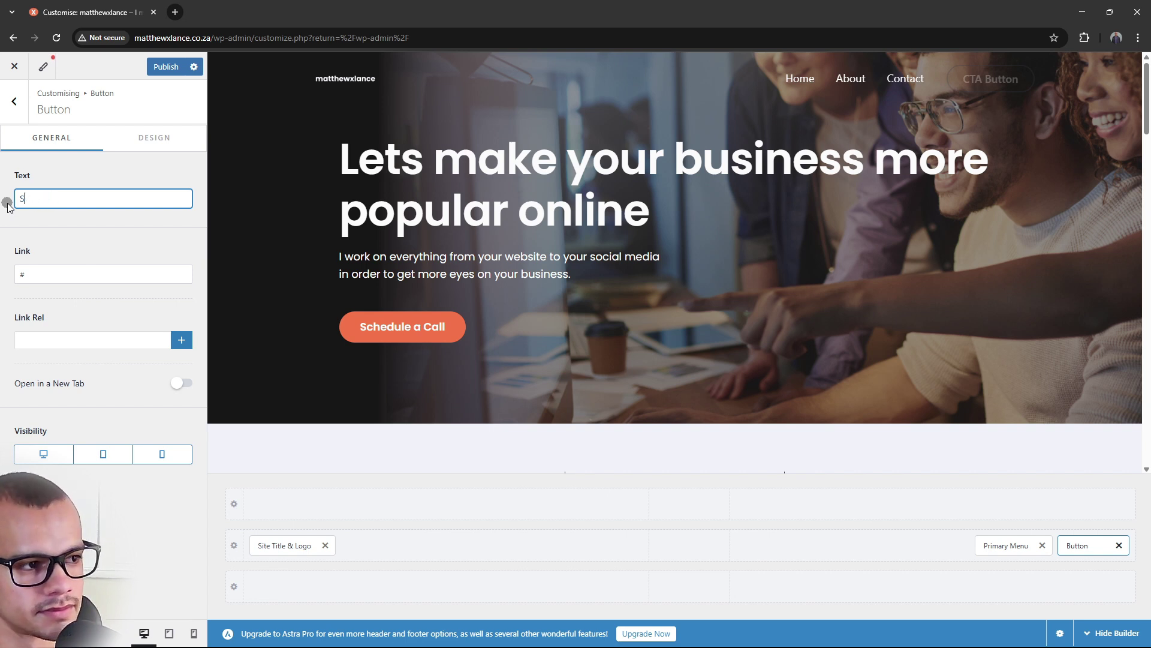
text(chedule a )
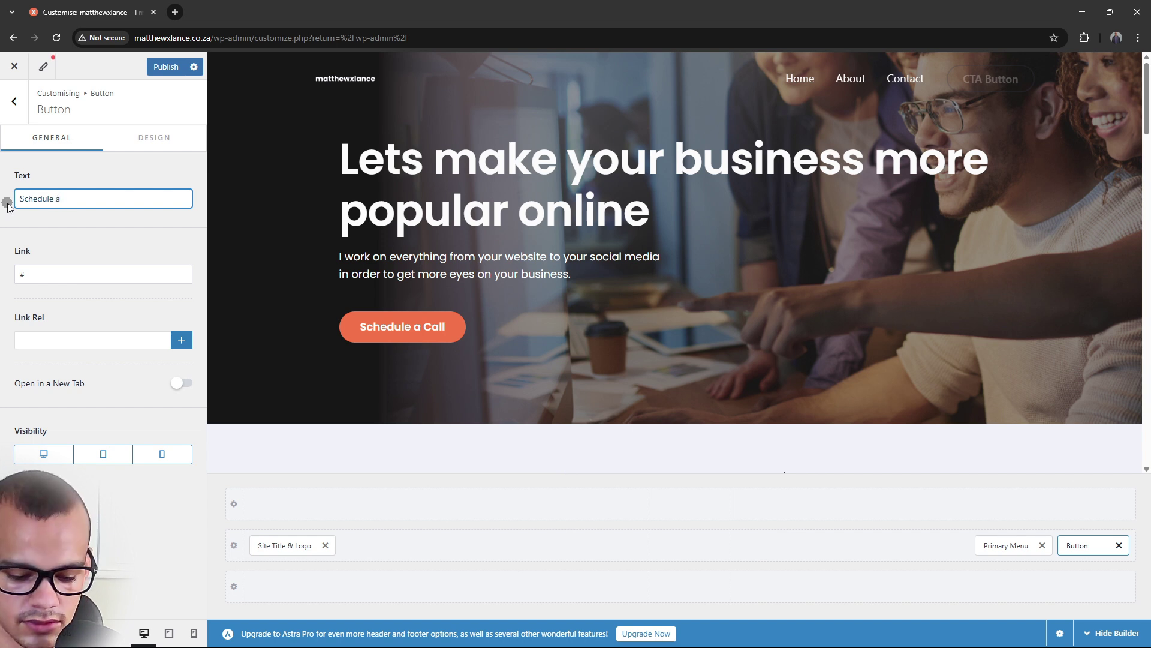
text(Call)
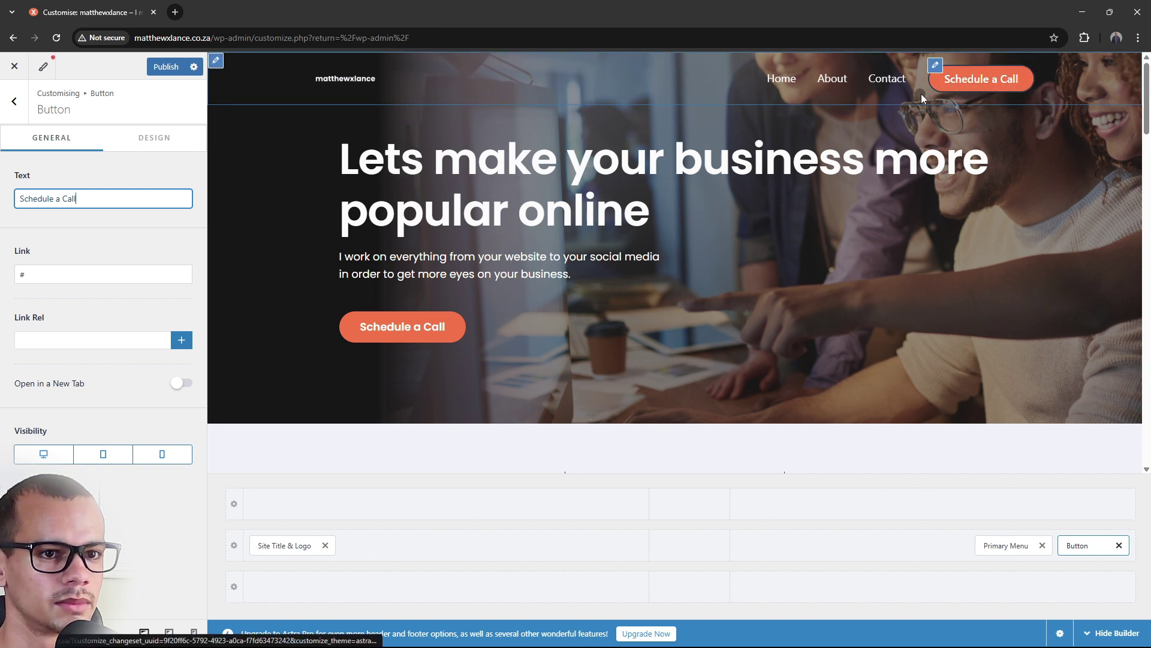
- Set the header button's normal border colour to white
click(175, 141)
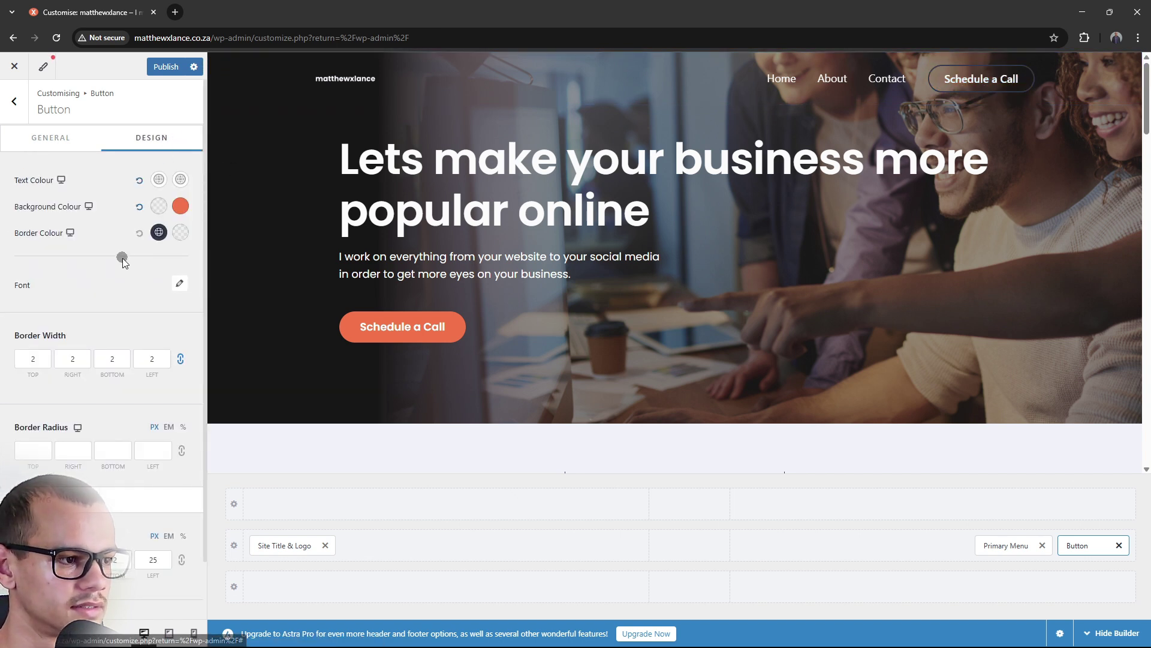
click(180, 232)
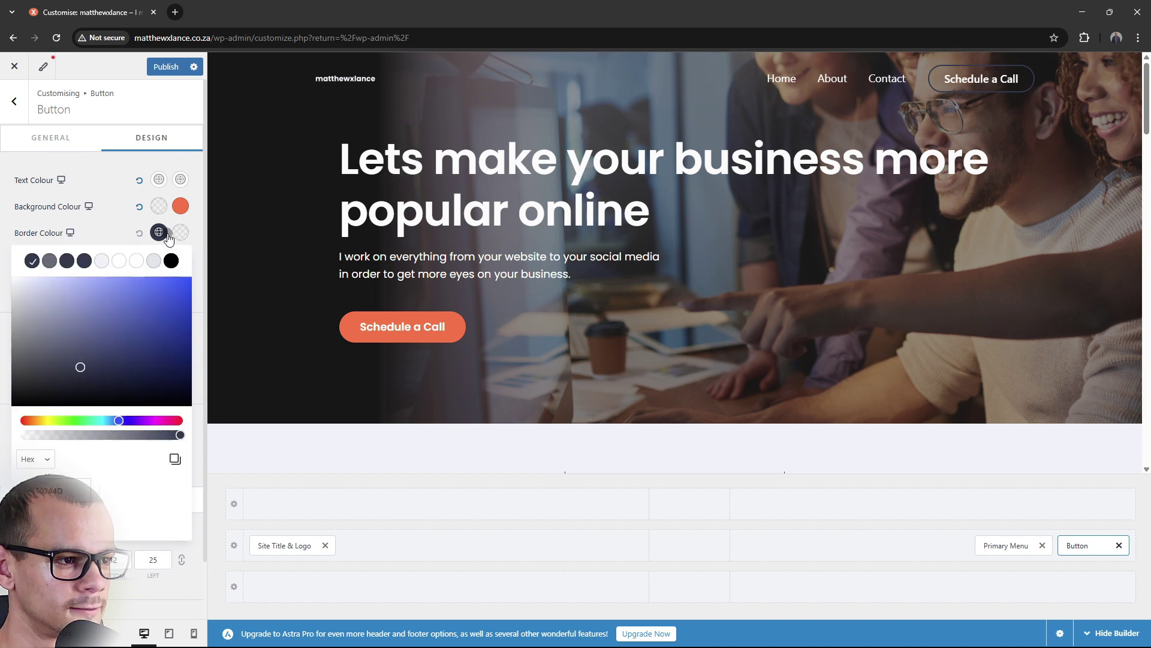
click(119, 260)
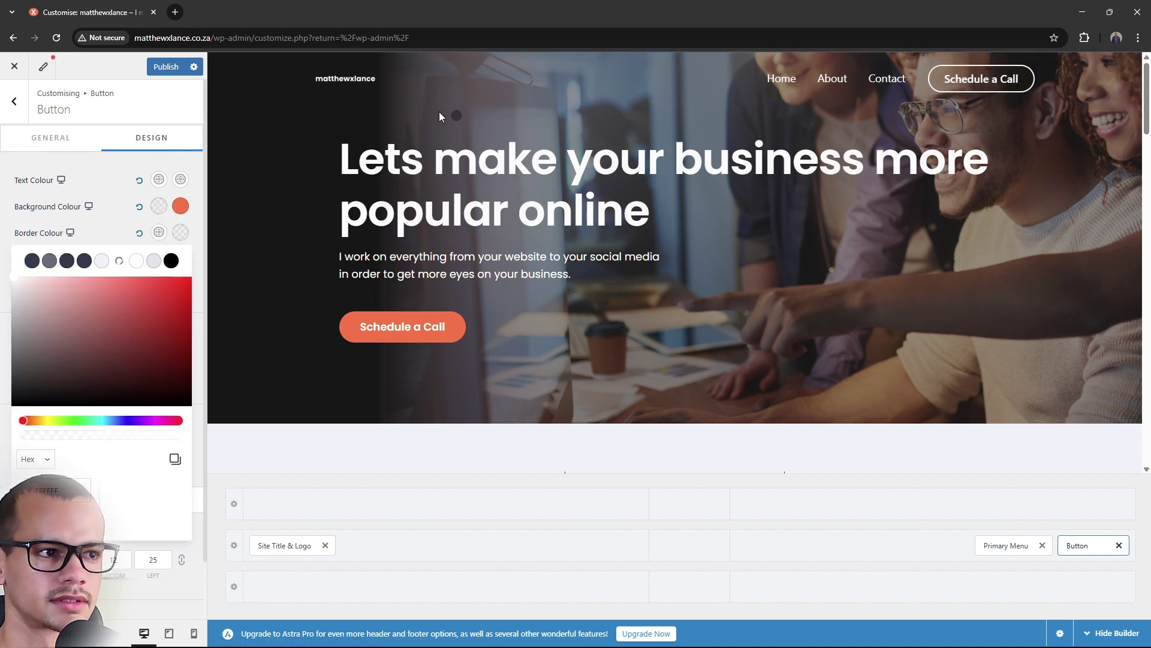
- Set the header logo's width to 125 px
click(322, 78)
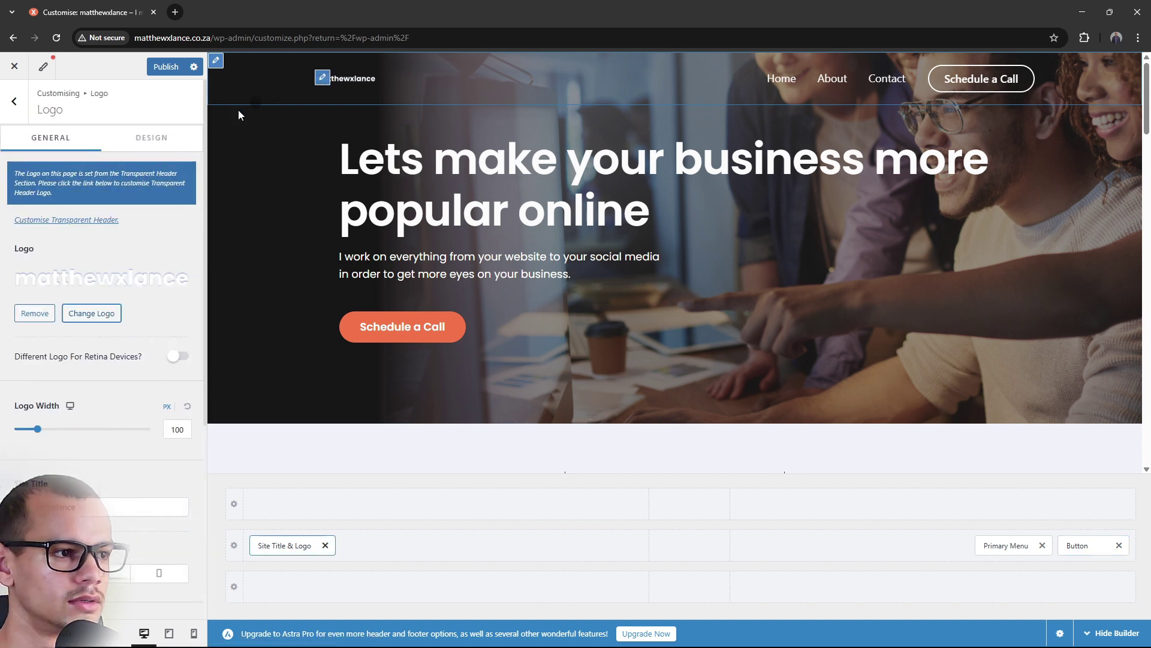
click(37, 429)
drag(42, 433, 43, 433)
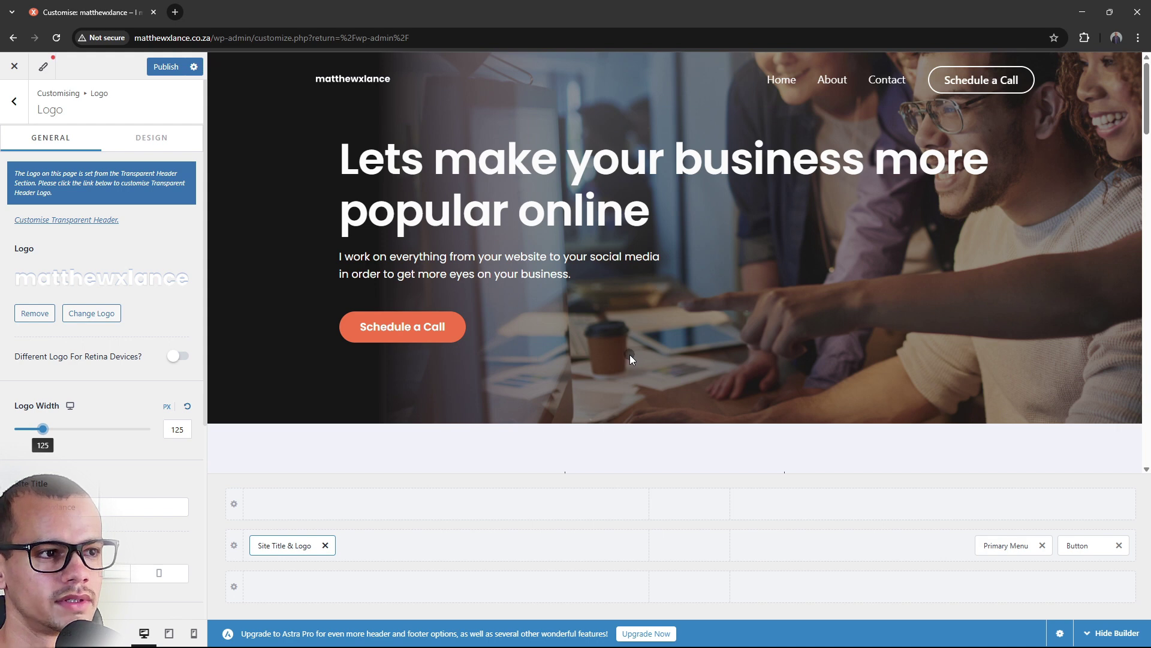
- Replace "2025 Super Blank" in the footer's copyright text with the shortcode [current_year]
scroll(639, 325, down, 20)
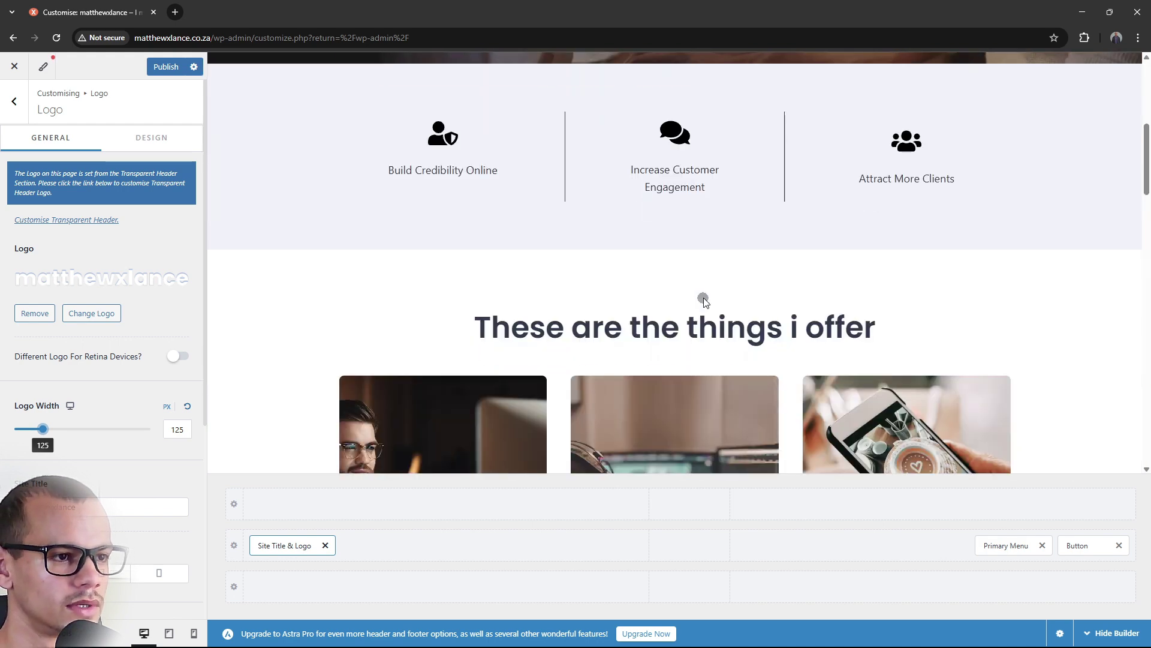
scroll(774, 230, down, 10)
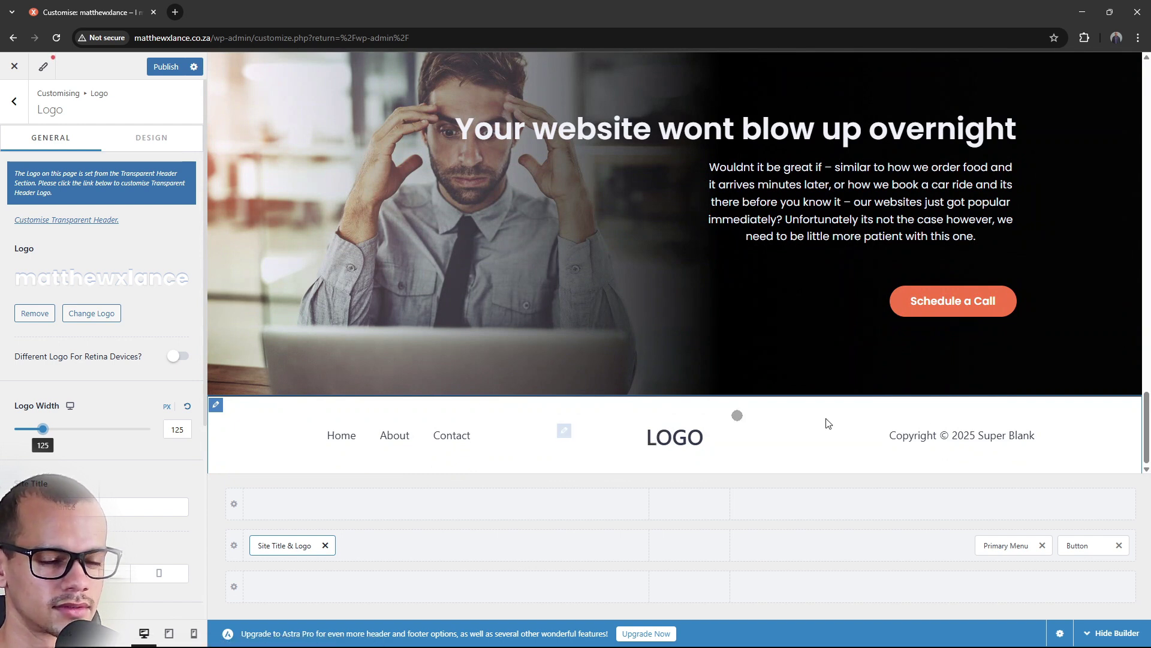
drag(940, 436, 970, 435)
click(1042, 436)
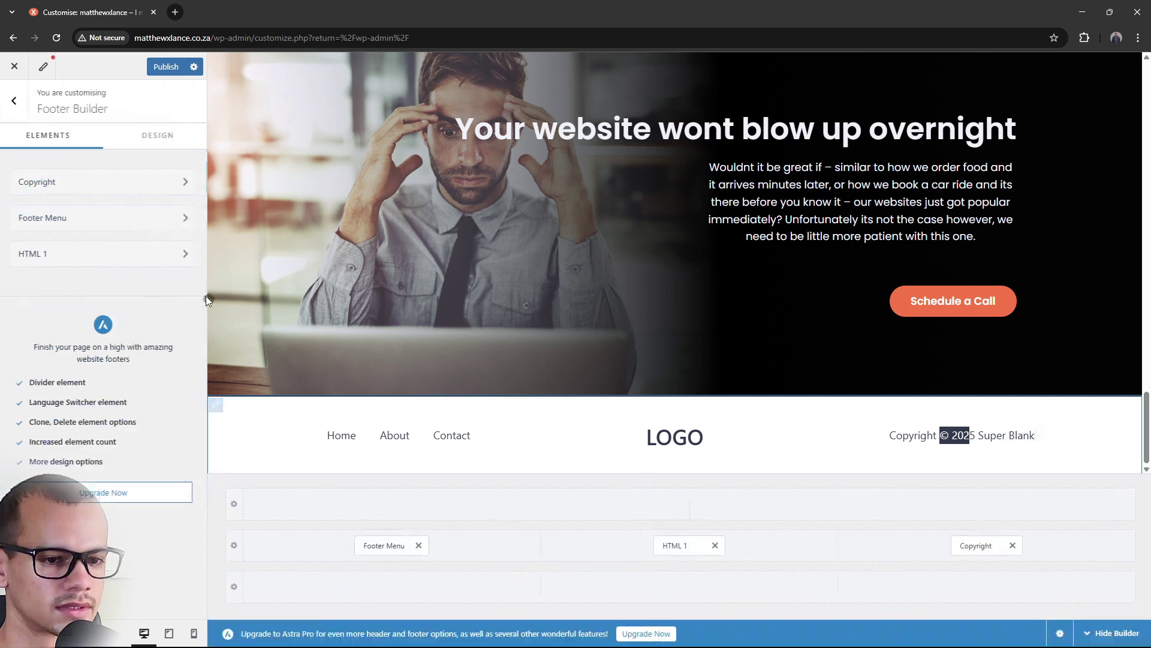
drag(154, 293, 79, 297)
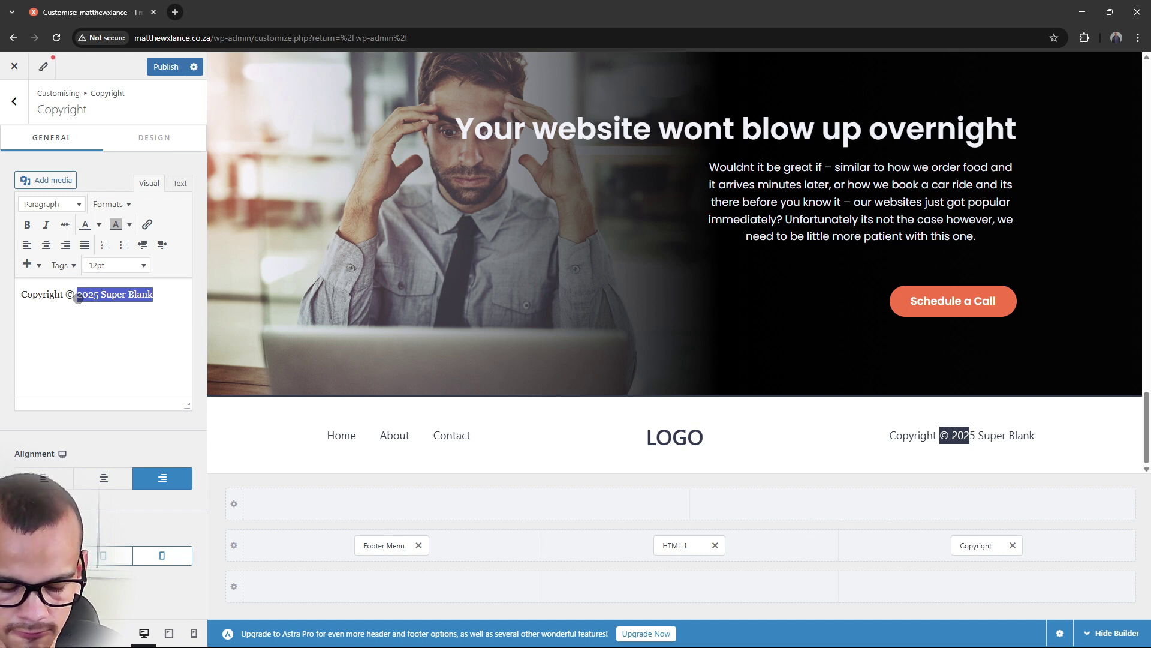
text([current_yea)
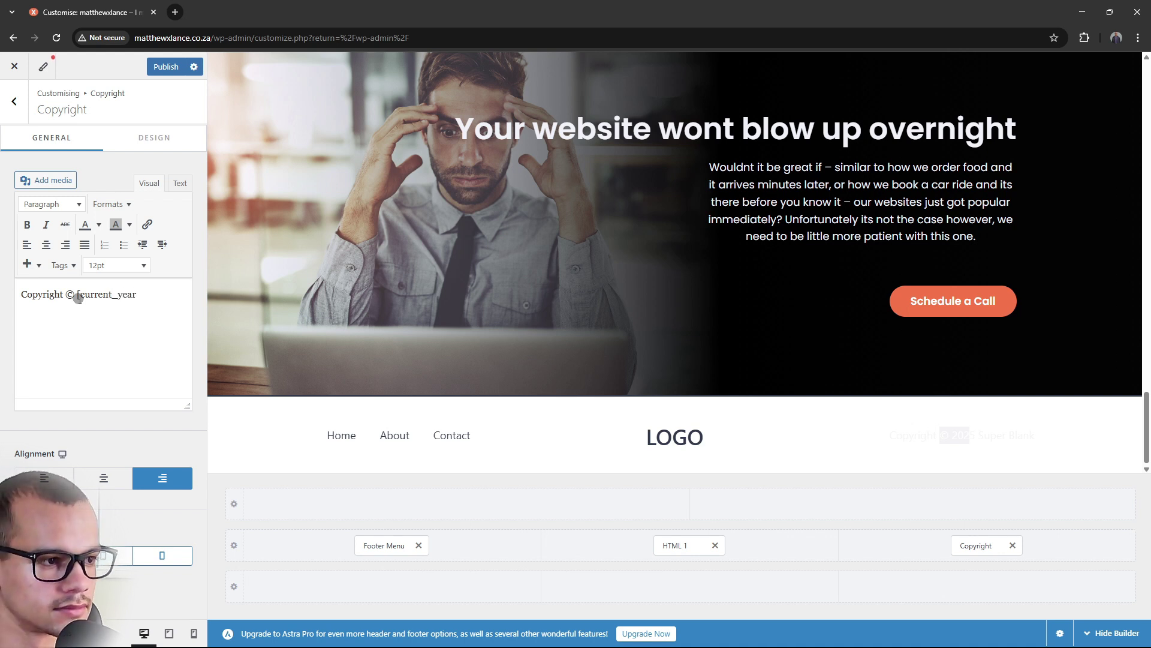
text(r])
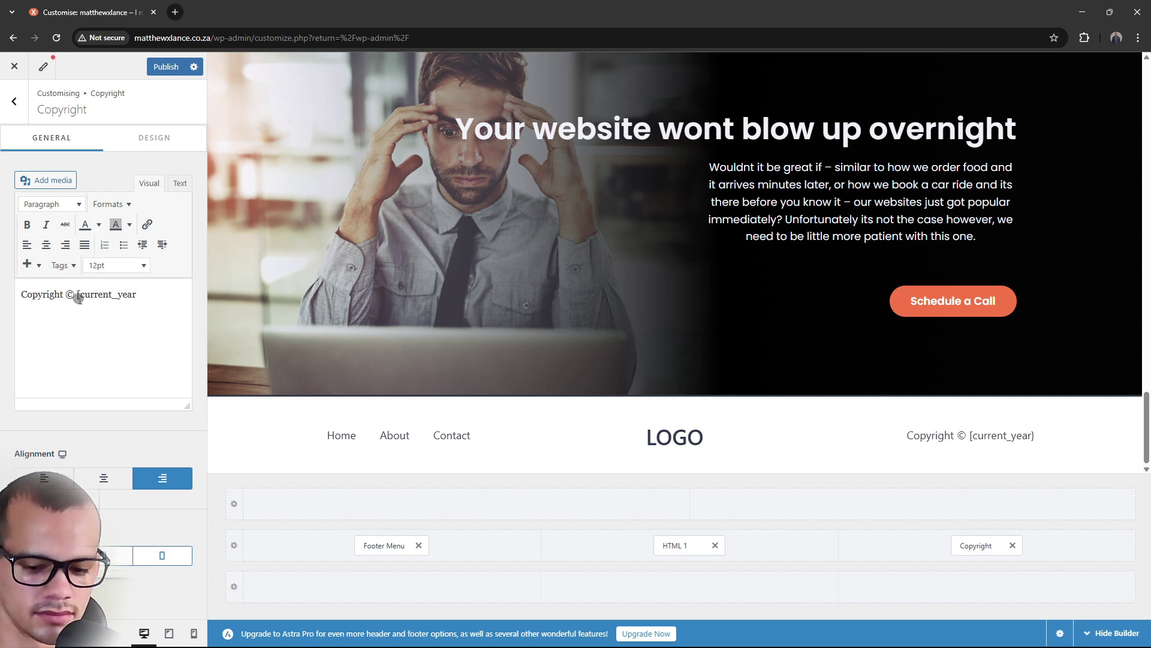
text(])
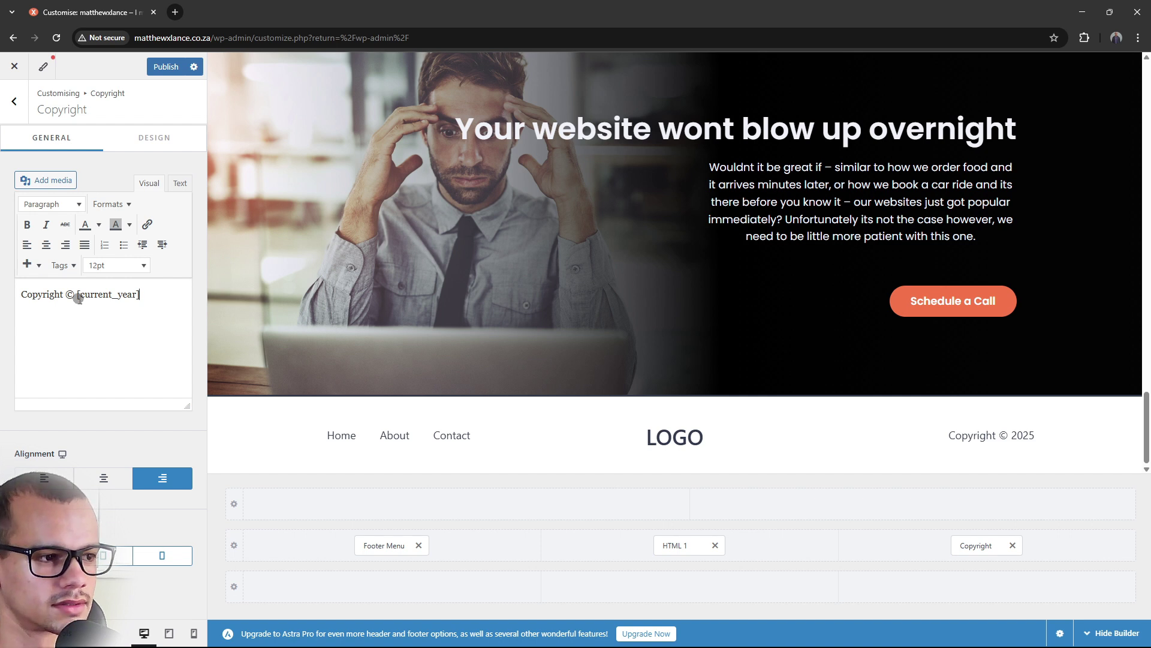
- Add the site's name in lowercase after the [current_year] shortcode in the footer's copyright text
text(M)
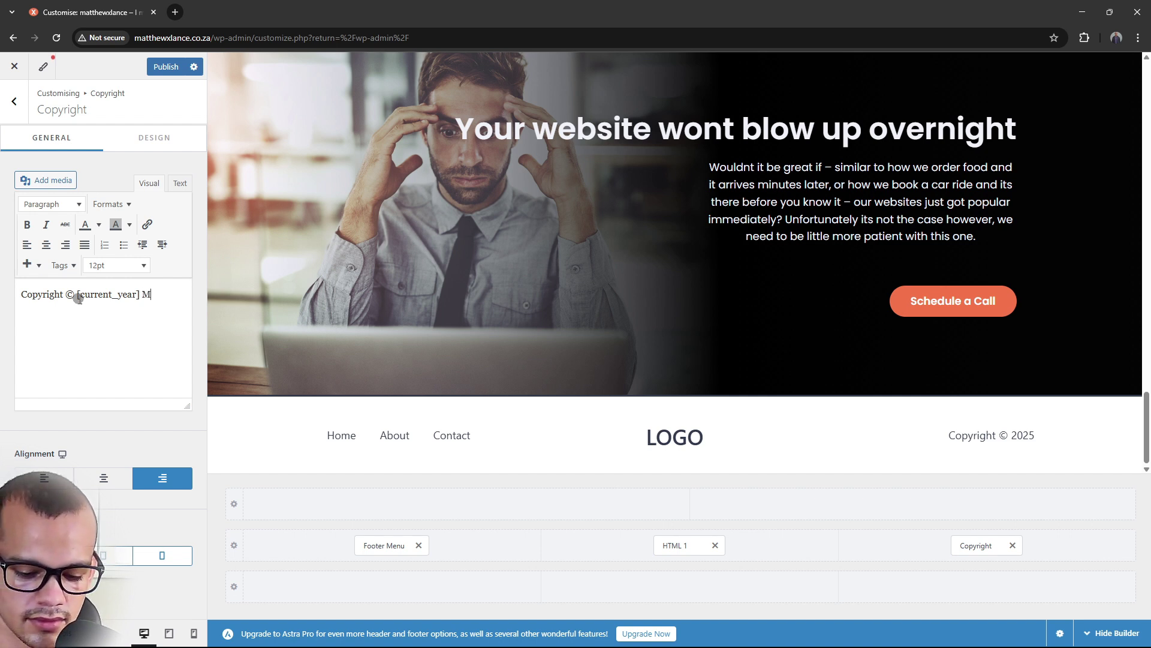
text(atthew)
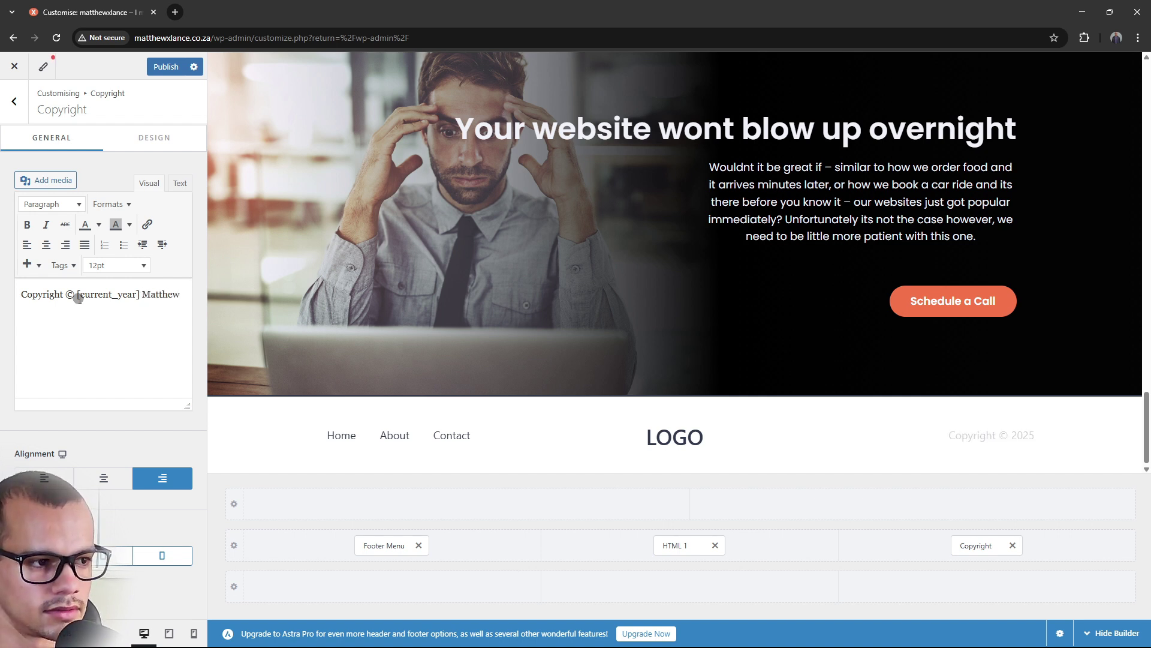
key(BackSpace)
key(BackSpace)
key(BackSpace)
key(BackSpace)
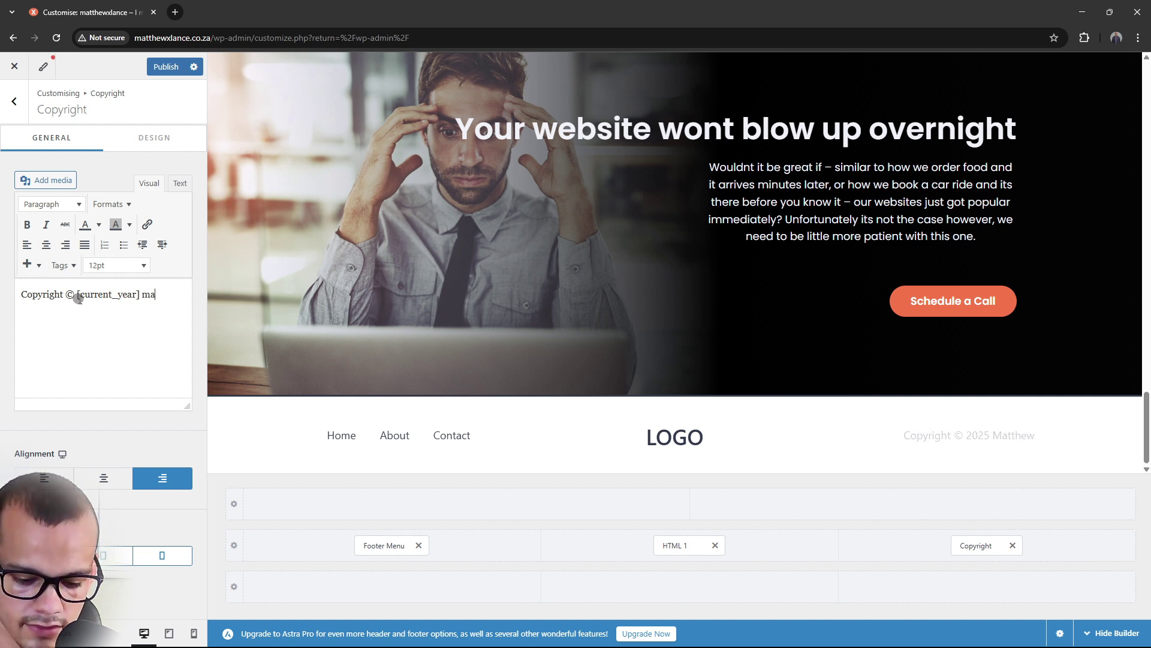
text(matthewxlance)
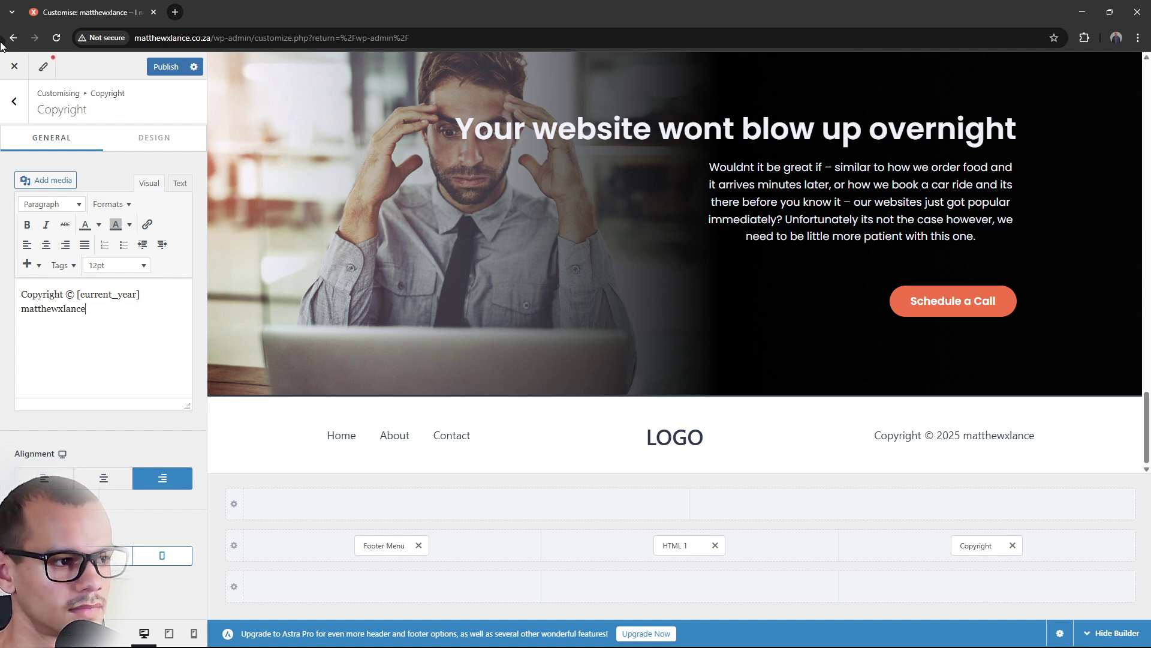
click(25, 294)
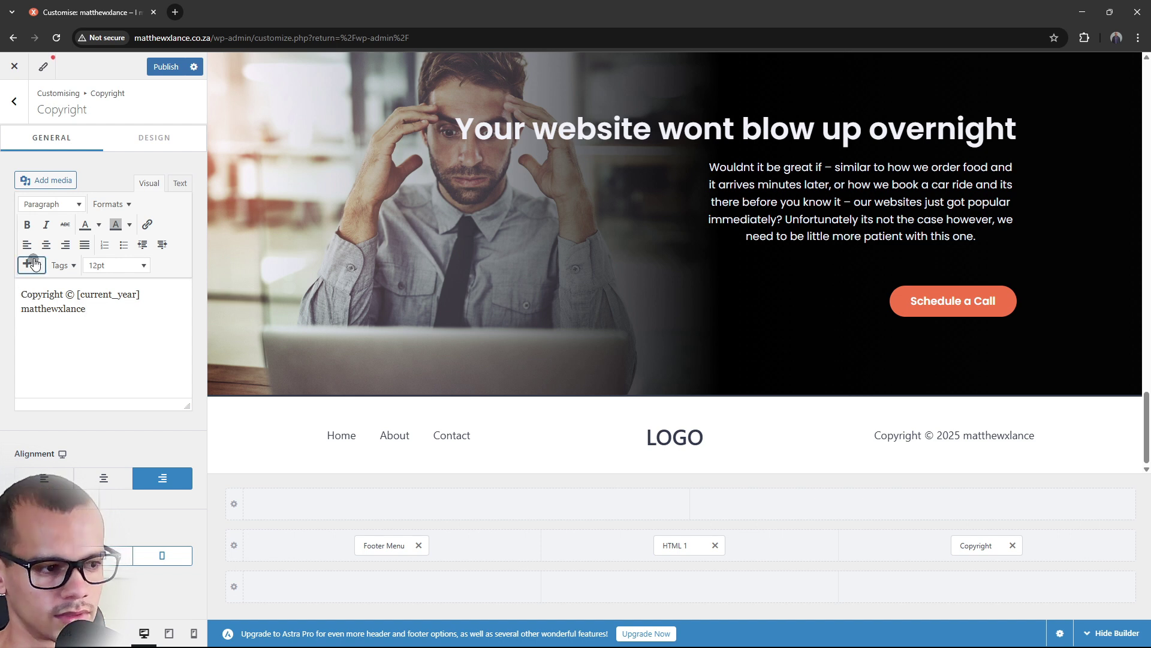
key(BackSpace)
text(c)
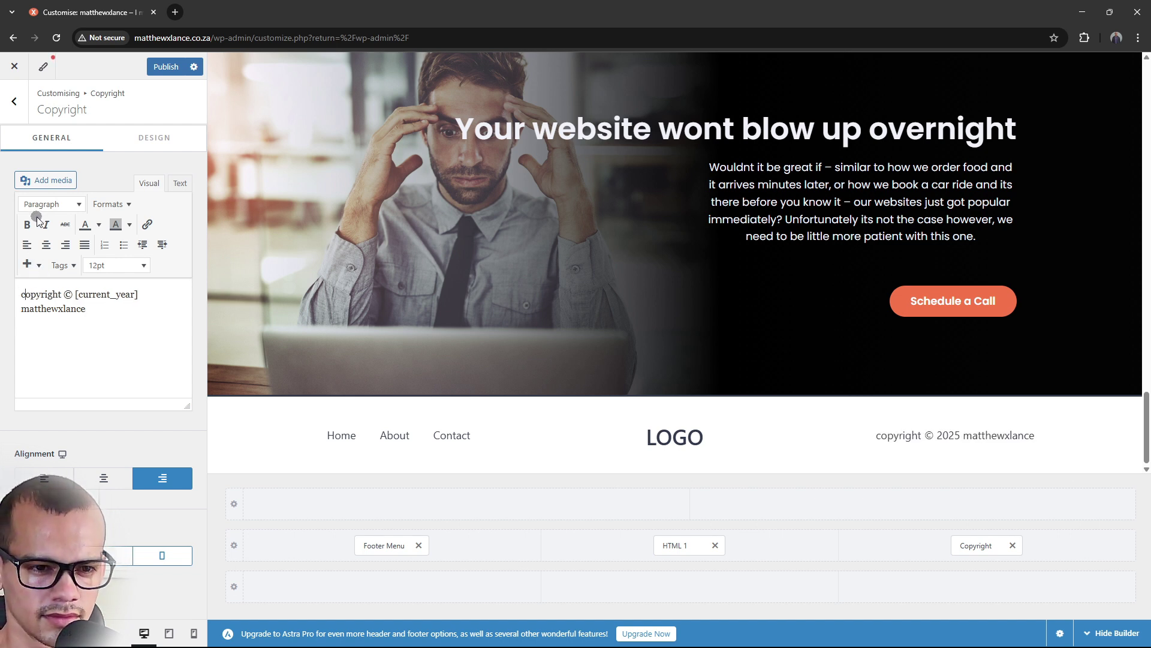
key(ctrl+z)
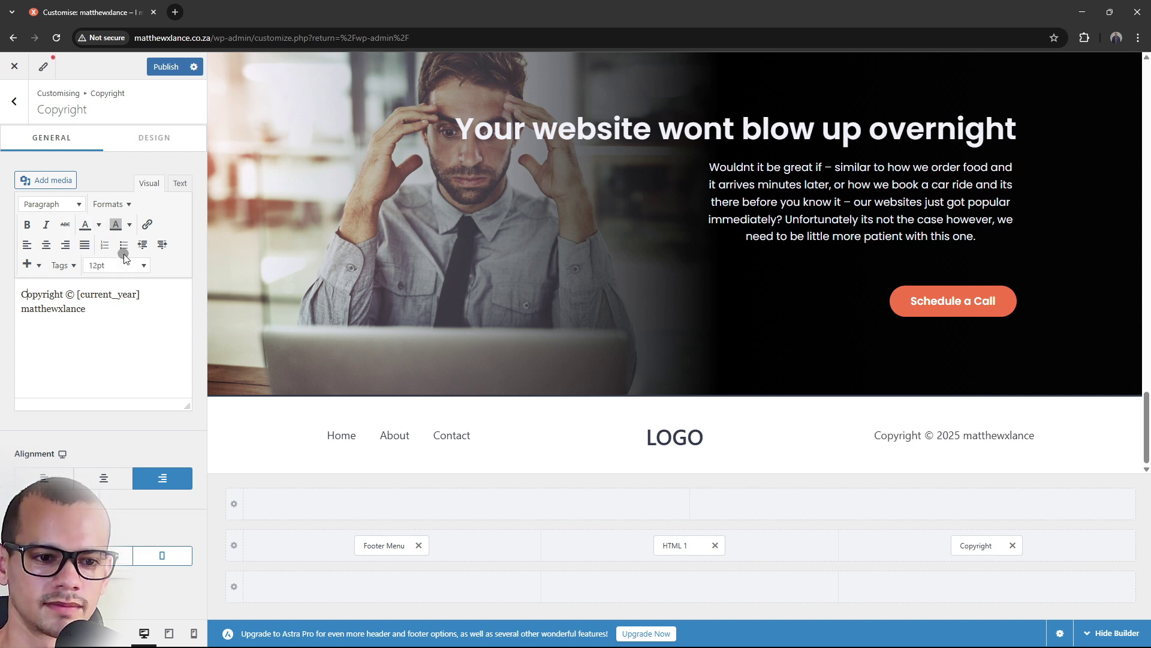
- Delete the LOGO heading from the footer's HTML 1 element and open the media library for inserting an image there
mouse_move(637, 437)
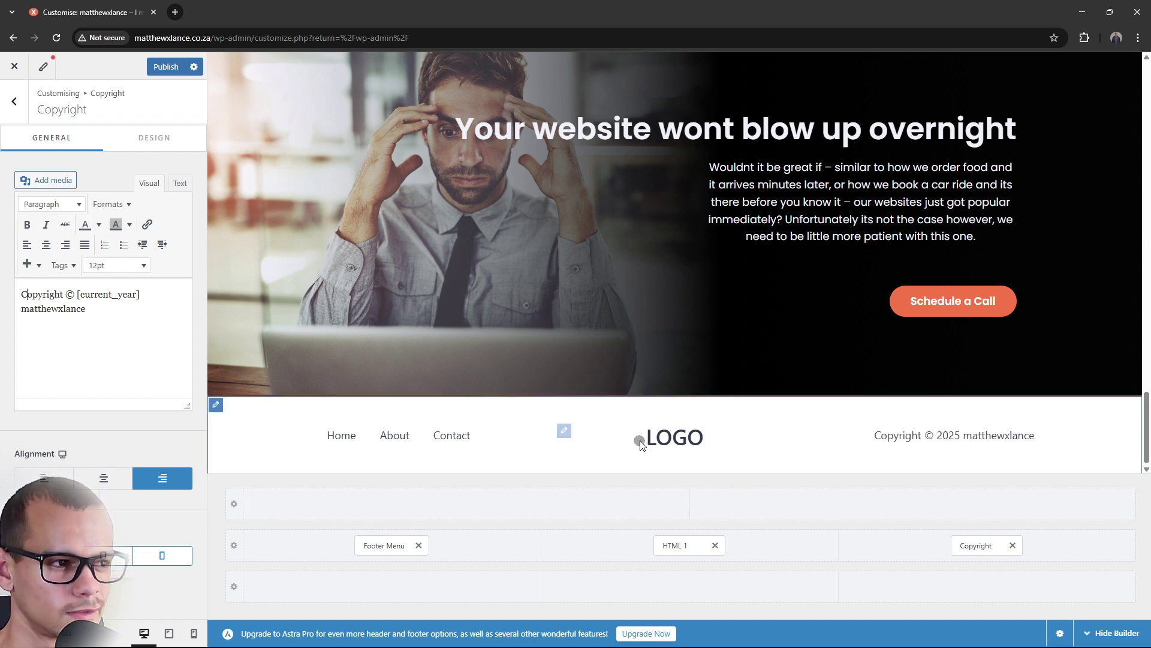
click(565, 431)
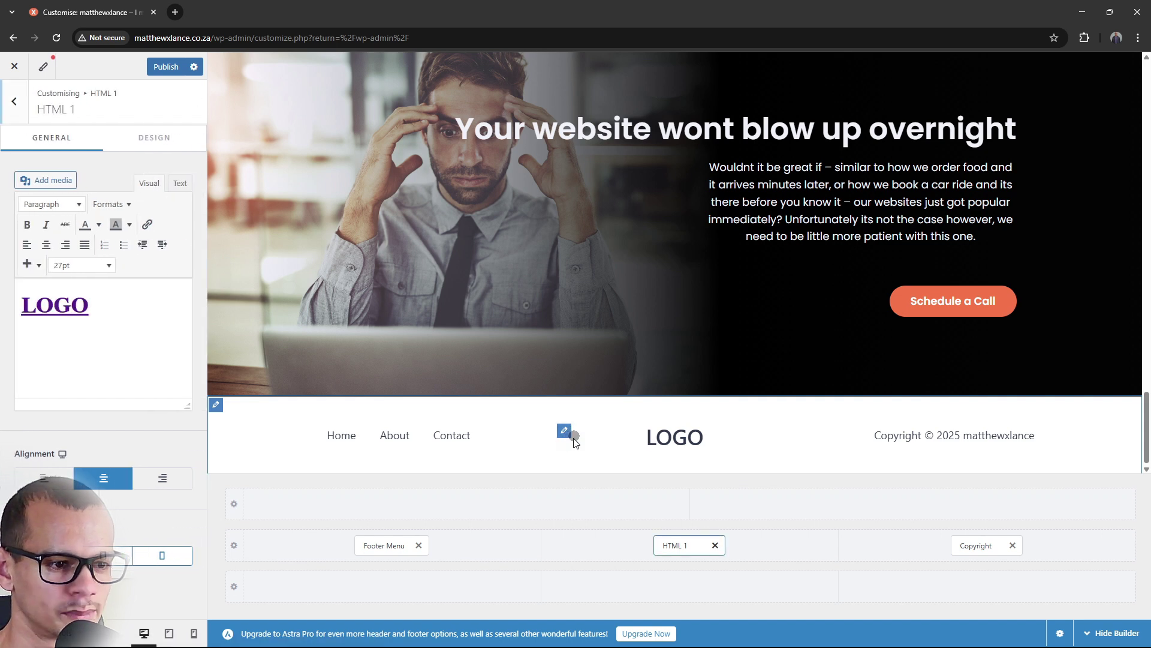
drag(120, 308, 22, 306)
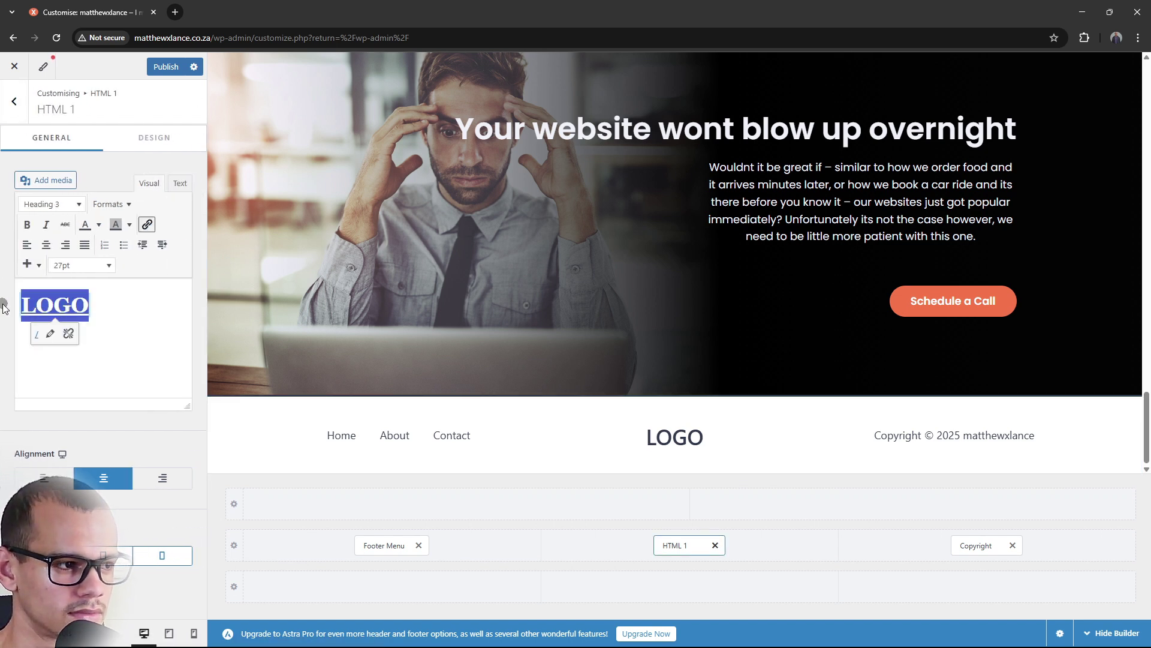
key(BackSpace)
click(37, 266)
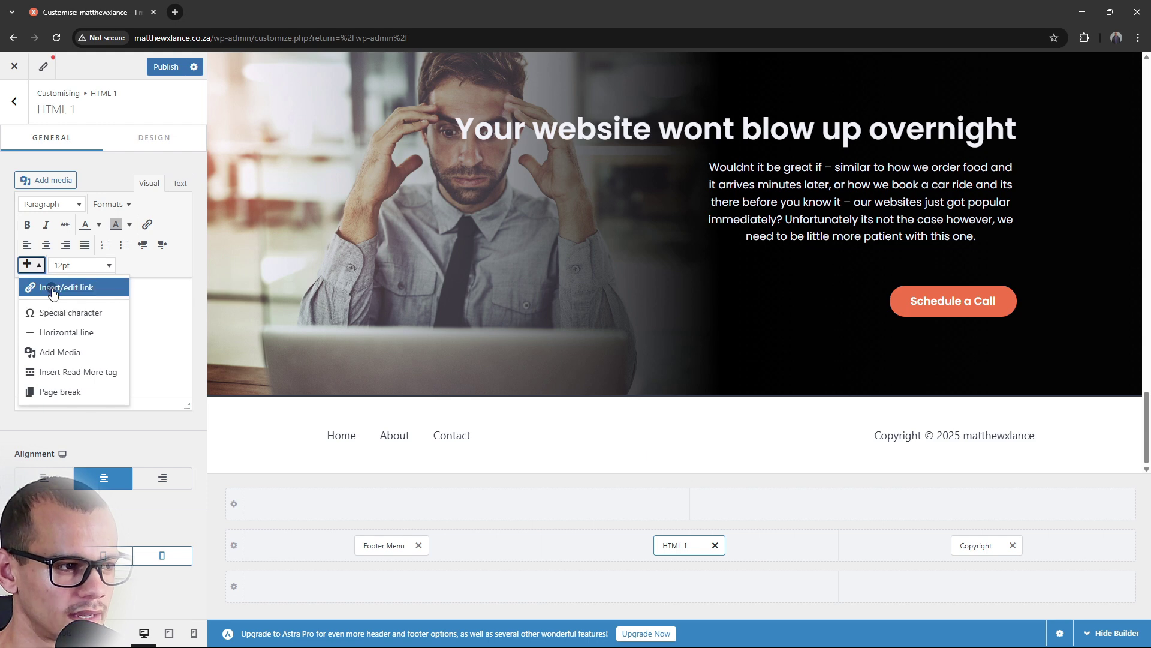
right_click(53, 292)
click(37, 349)
click(36, 352)
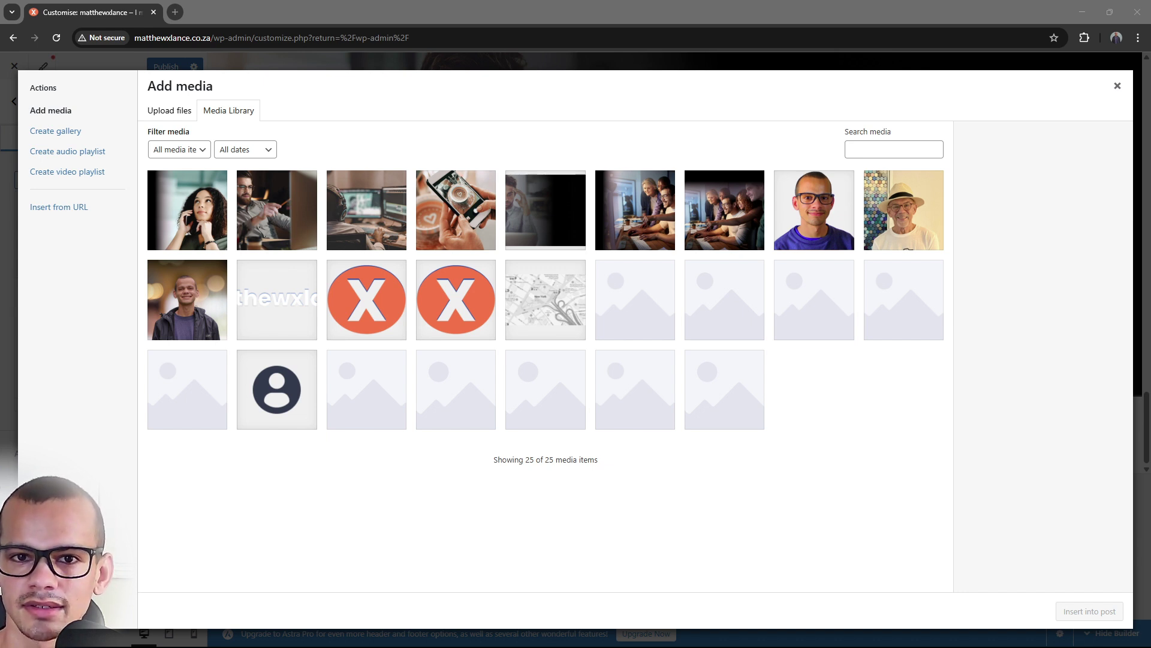
- Switch to the Canva logo design and select the black site-name wordmark on page 2
key(alt+Tab)
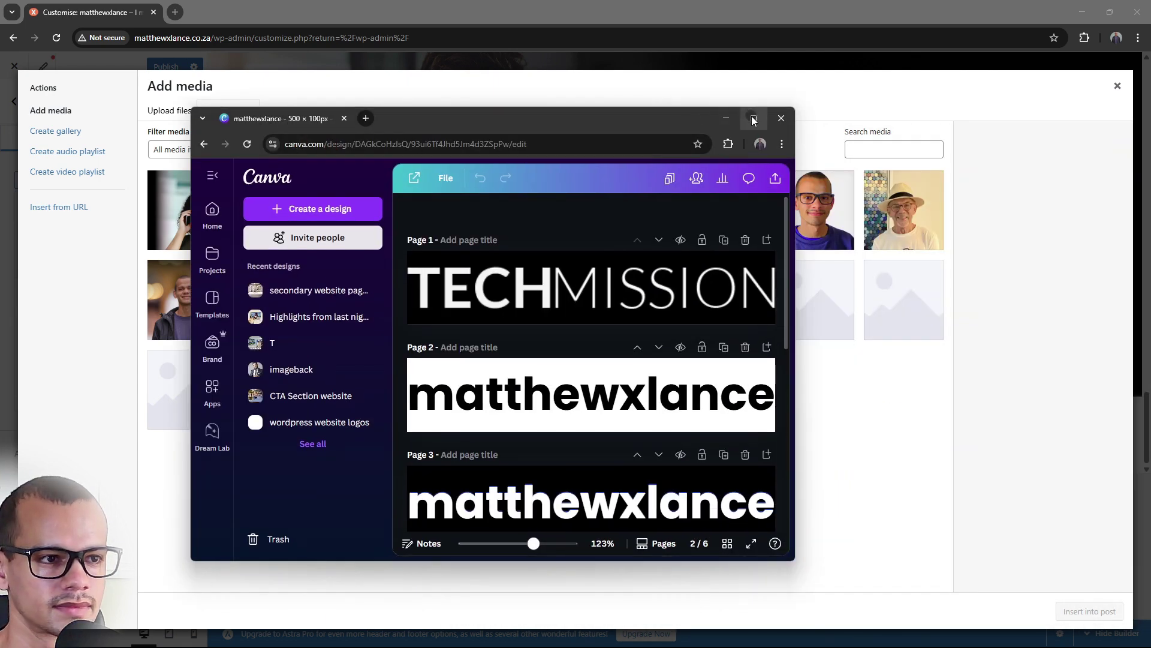
drag(324, 118, 301, 17)
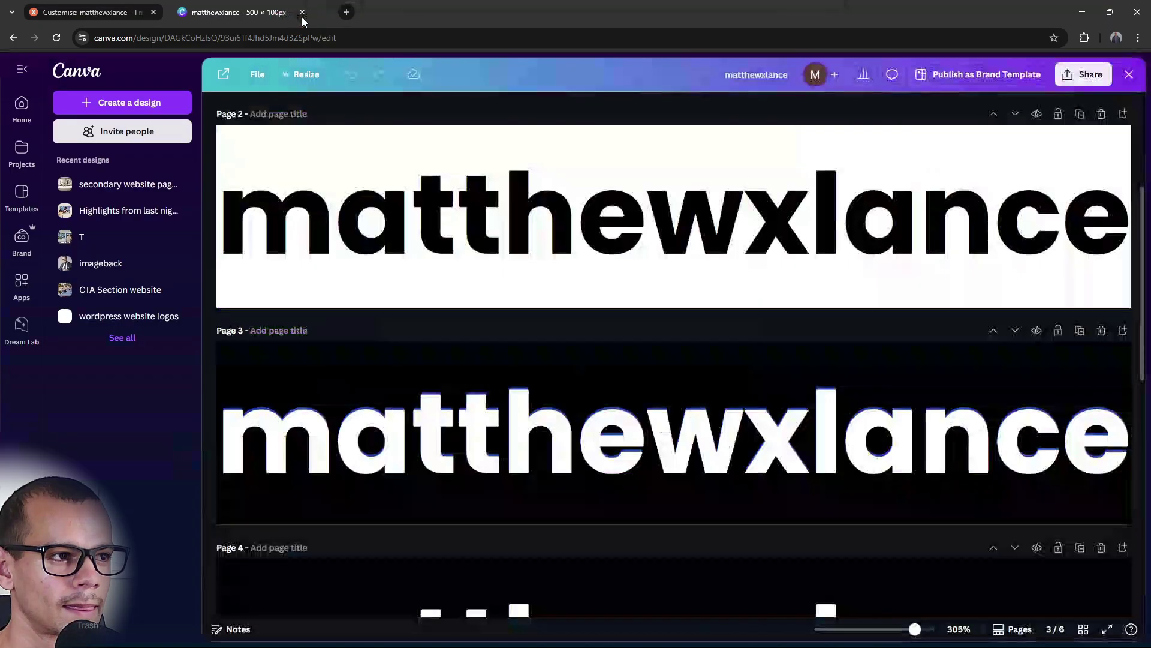
scroll(780, 327, up, 2)
scroll(781, 327, up, 2)
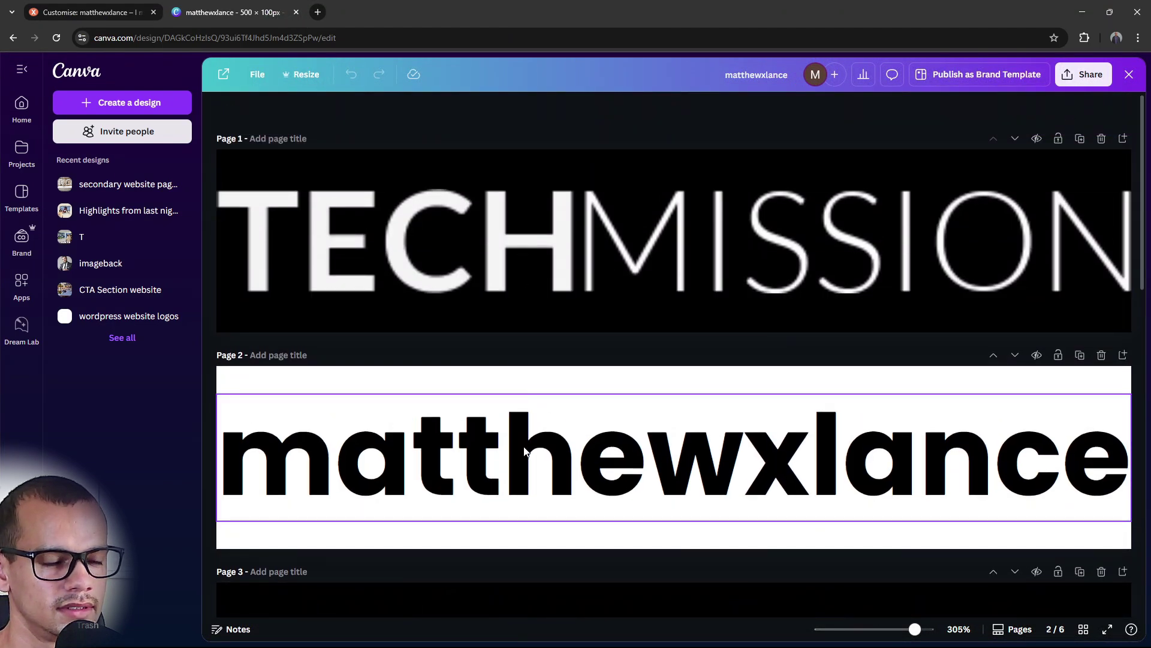
scroll(528, 435, down, 3)
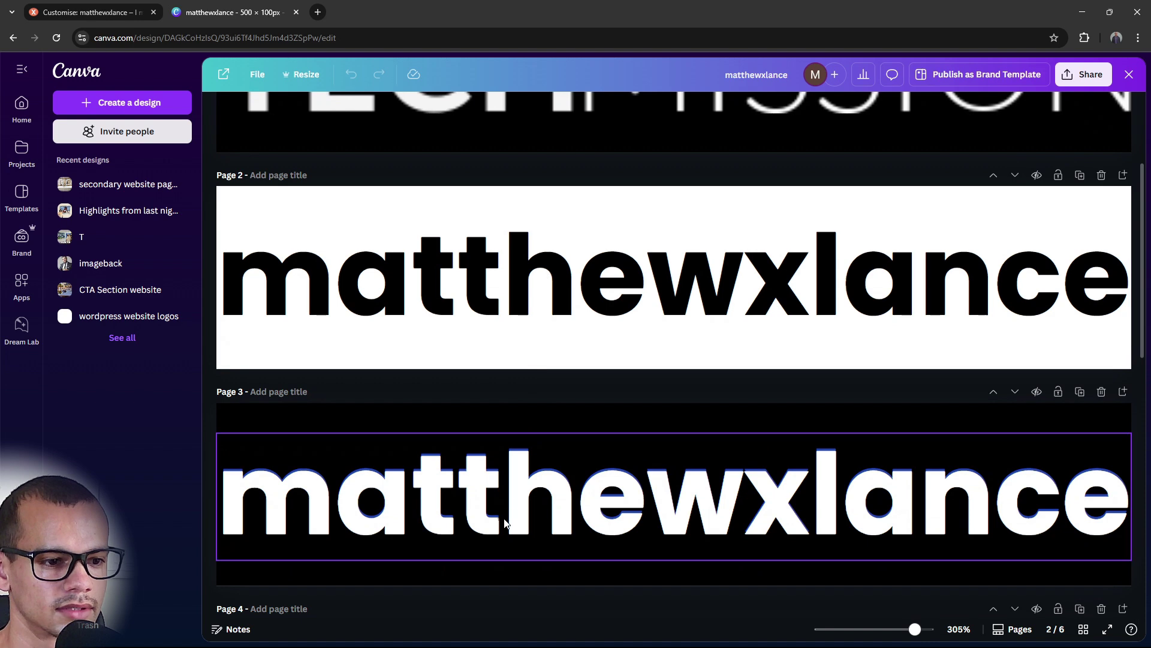
scroll(597, 522, down, 5)
scroll(569, 426, up, 6)
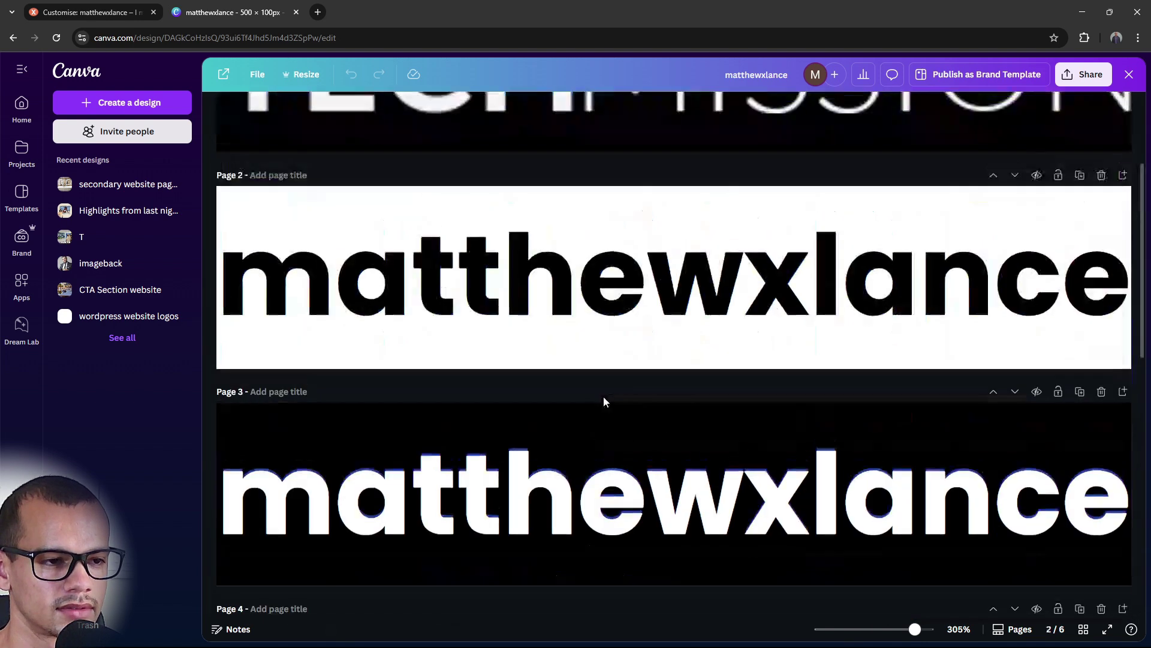
click(1051, 300)
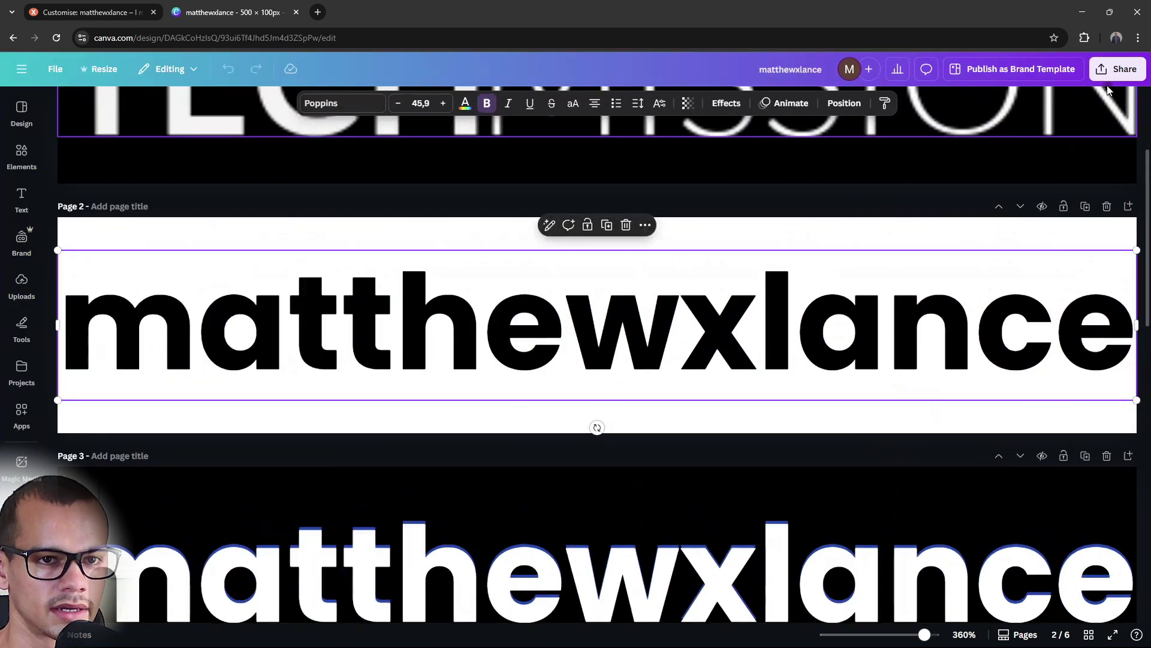
- Download only page 2 of the logo design as a PNG with a transparent background
click(1108, 81)
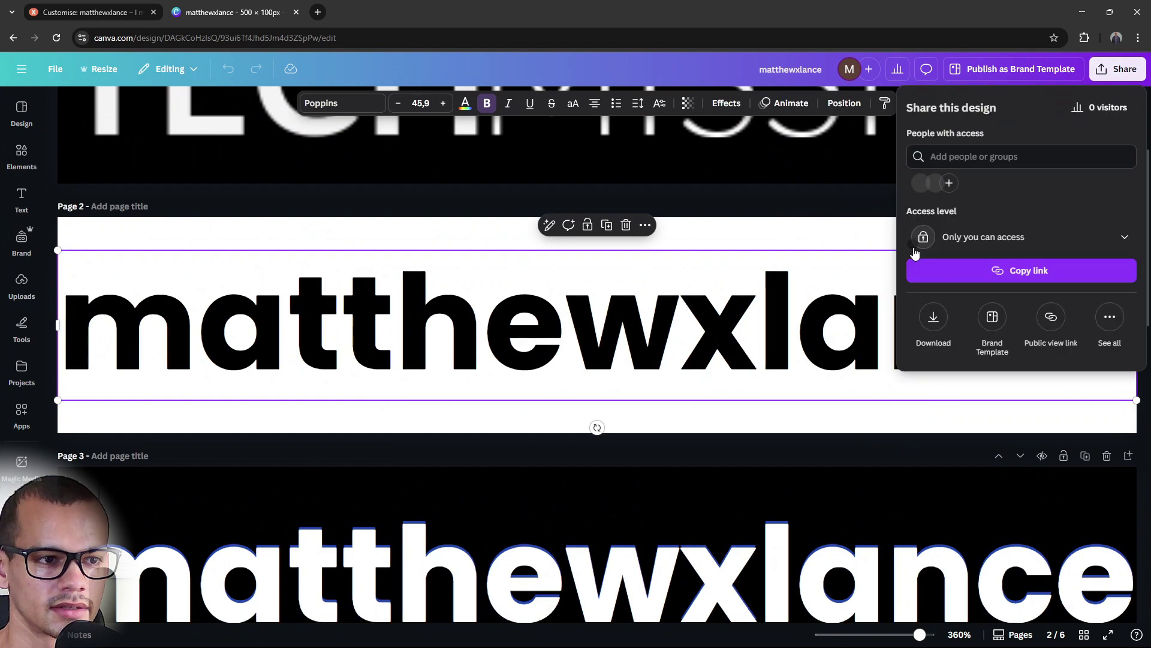
click(943, 323)
click(944, 321)
click(950, 377)
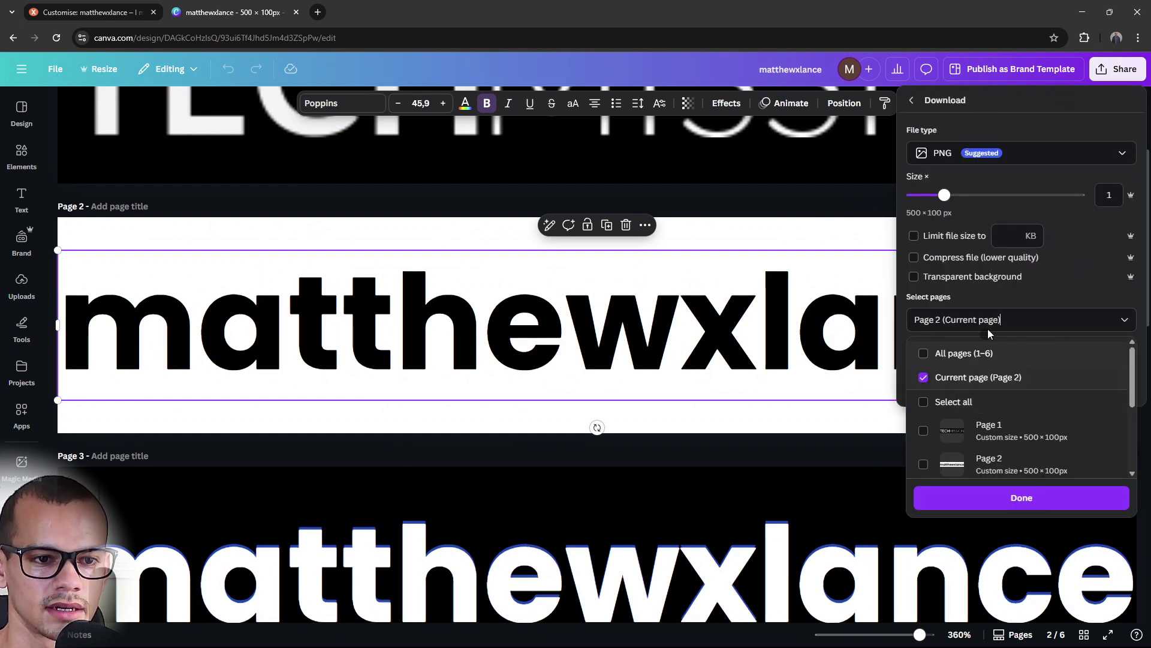
click(1013, 277)
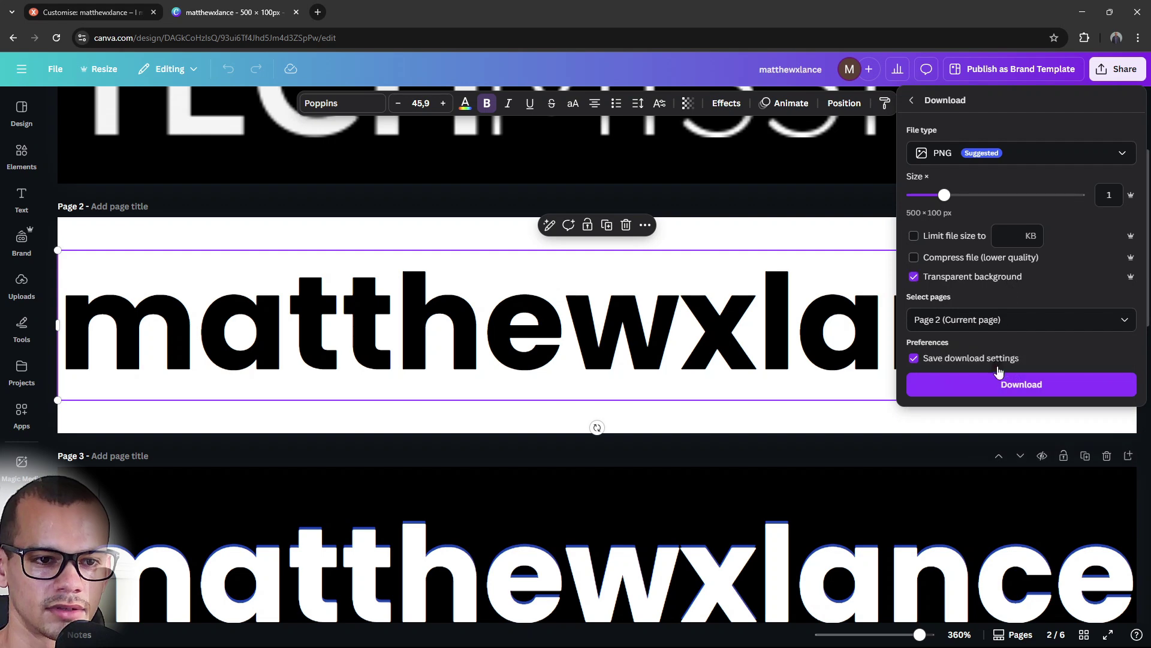
click(996, 387)
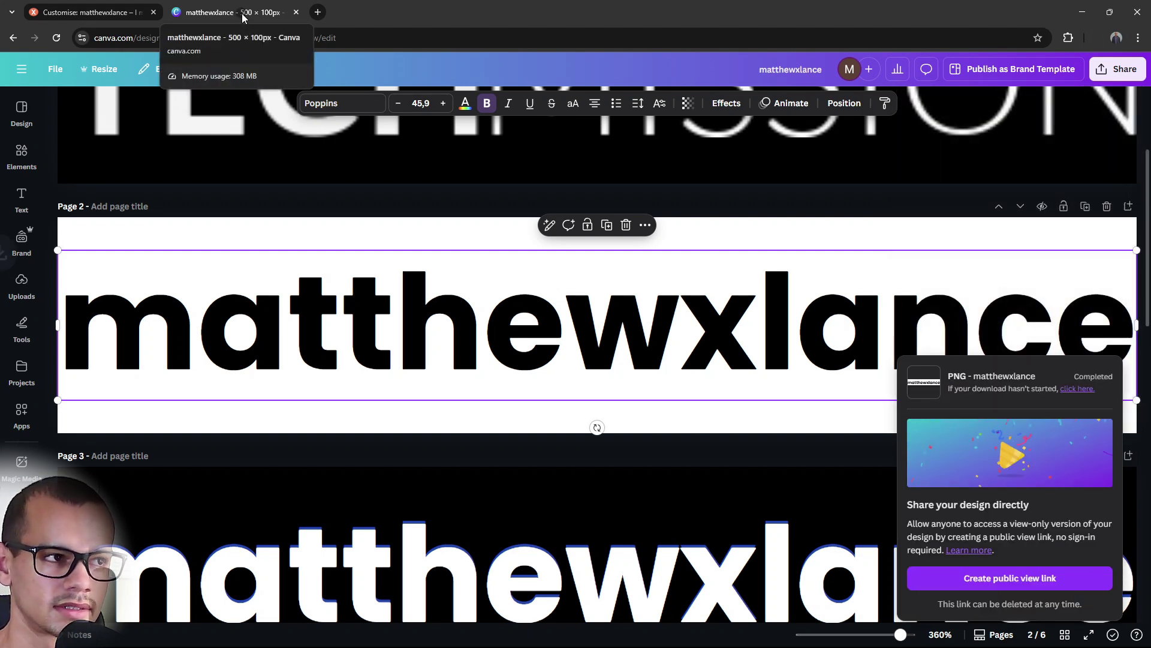
- Return to the WordPress customiser, upload the downloaded black logo PNG and insert it into the footer's HTML 1 element at Medium – 300 × 60
click(296, 12)
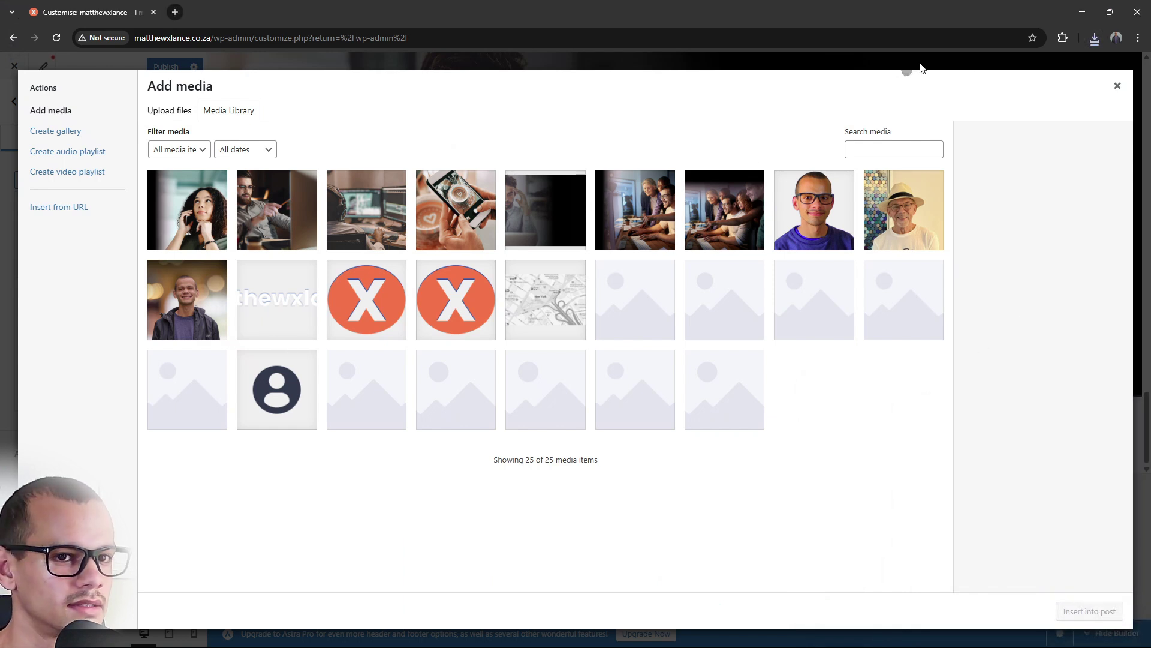
click(1096, 39)
drag(990, 90, 547, 564)
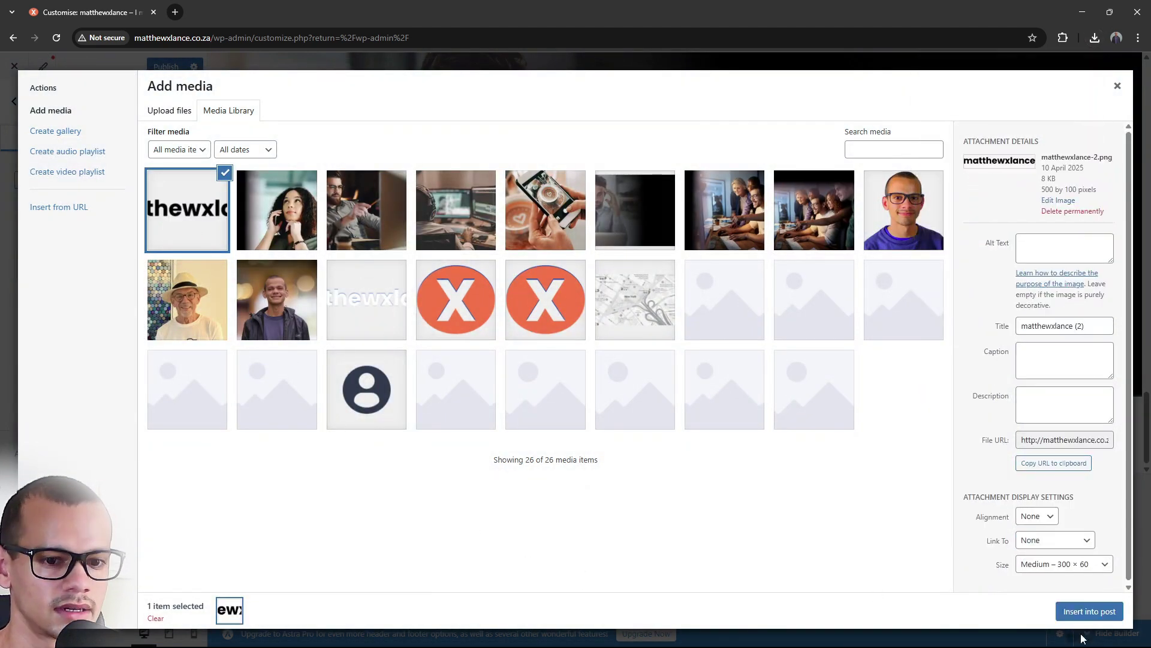
click(1101, 609)
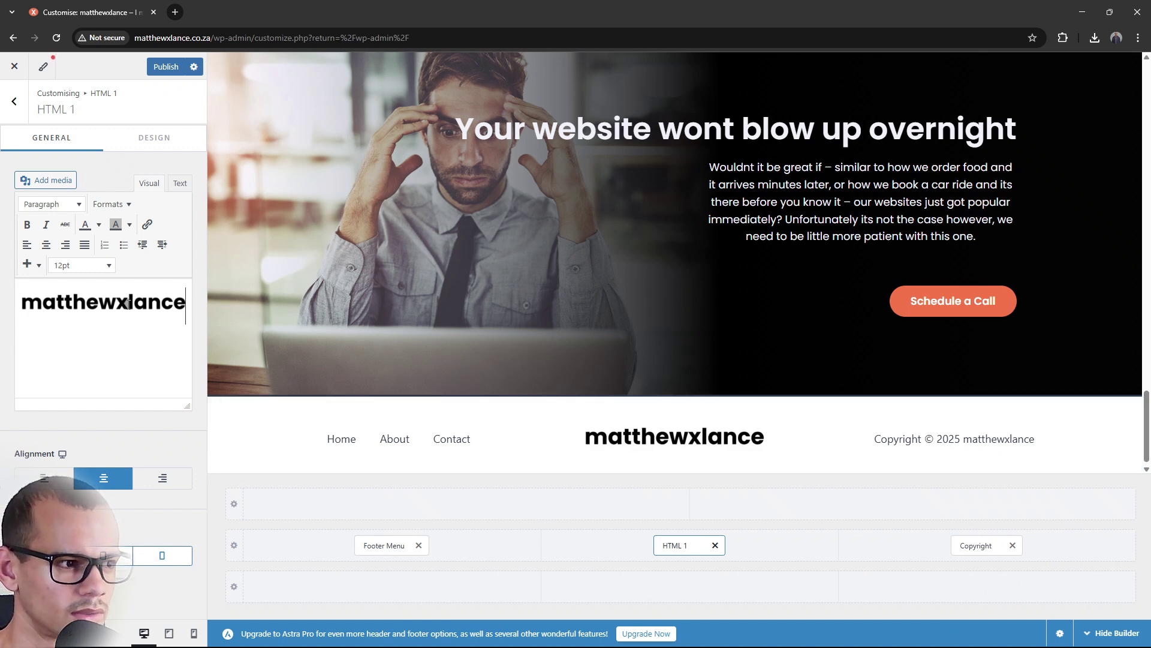
- Shrink the footer logo image to roughly the header logo's size, compare the two, and publish the customiser changes
click(148, 313)
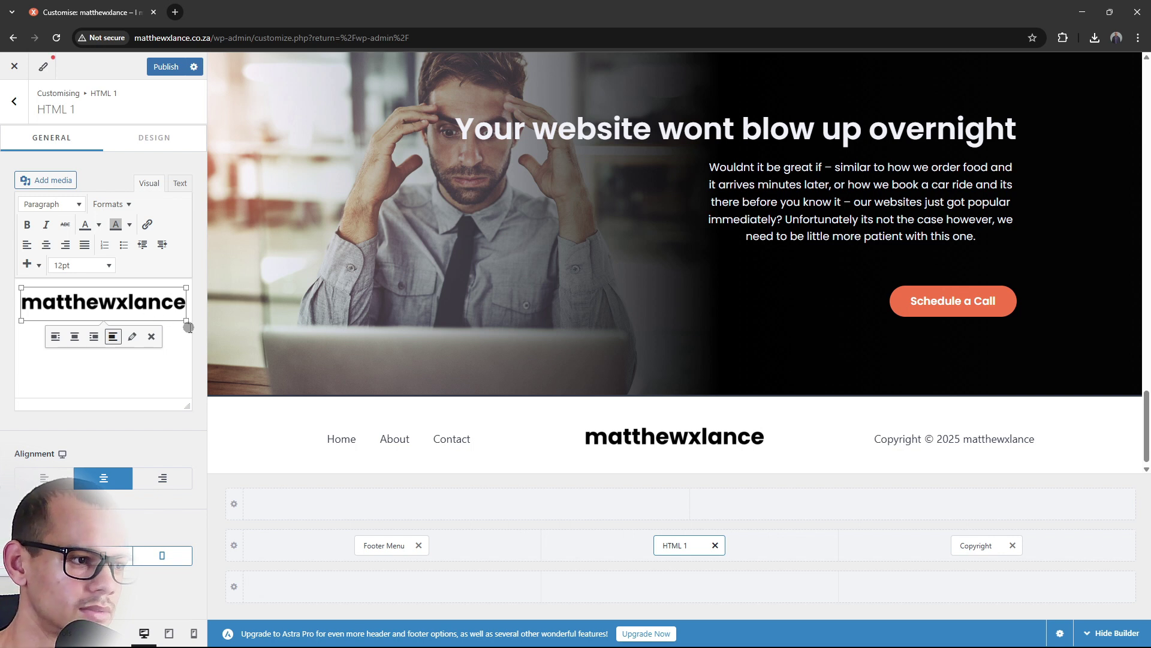
drag(184, 318, 90, 304)
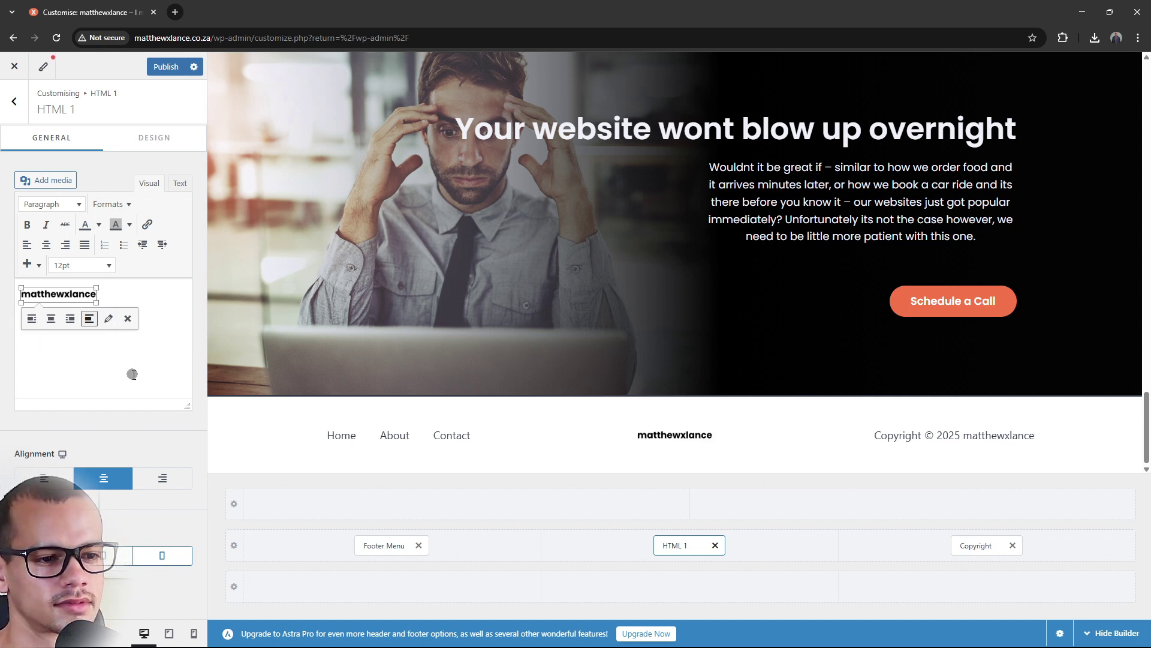
scroll(332, 402, up, 15)
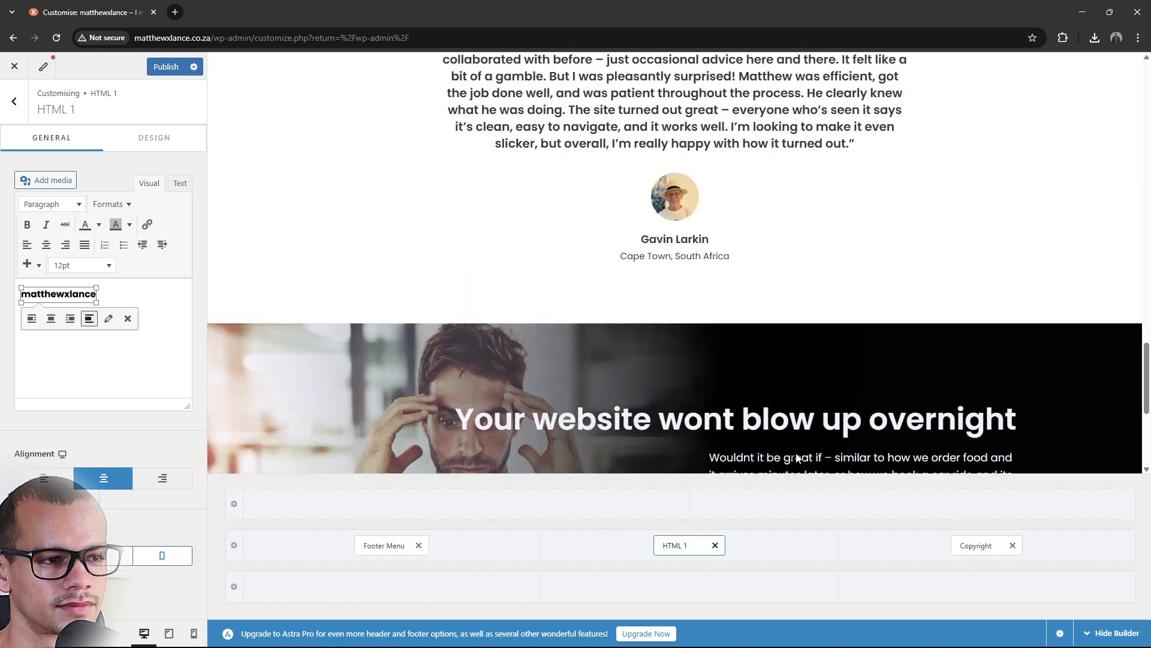
scroll(877, 358, up, 10)
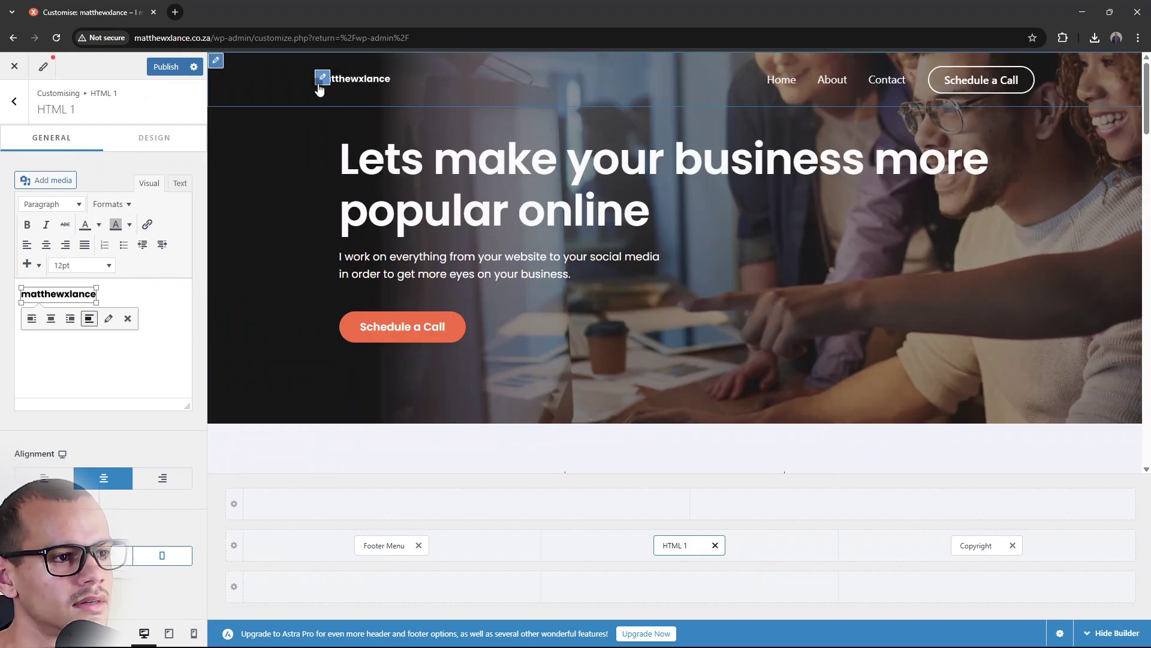
scroll(450, 167, down, 15)
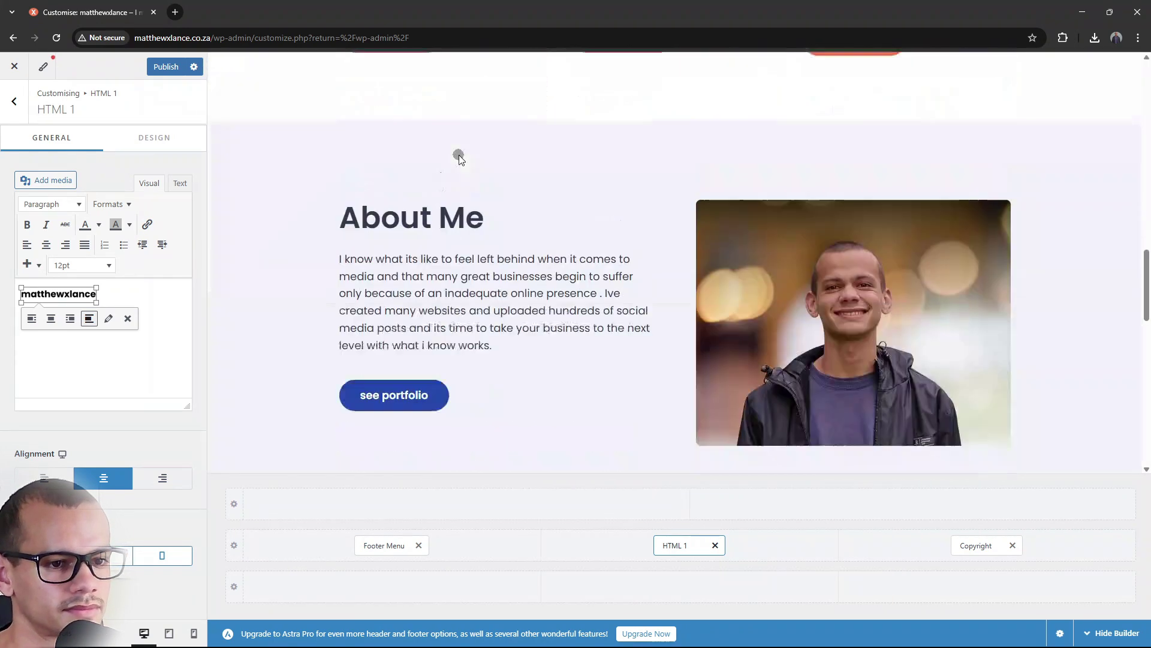
scroll(450, 156, down, 1)
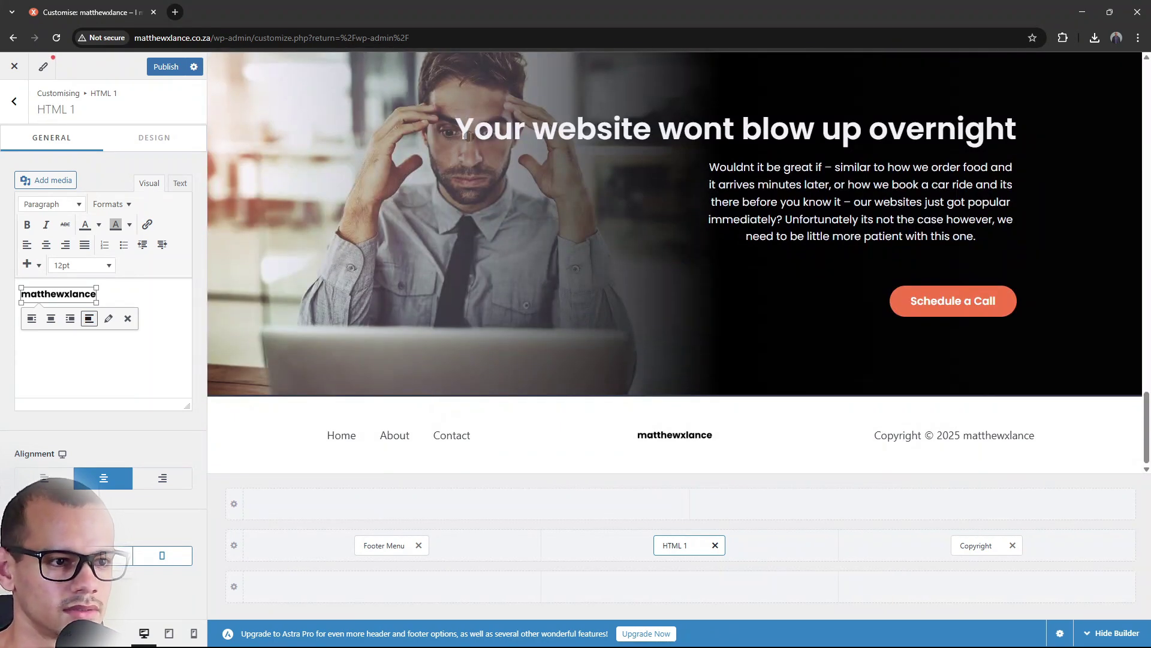
click(156, 67)
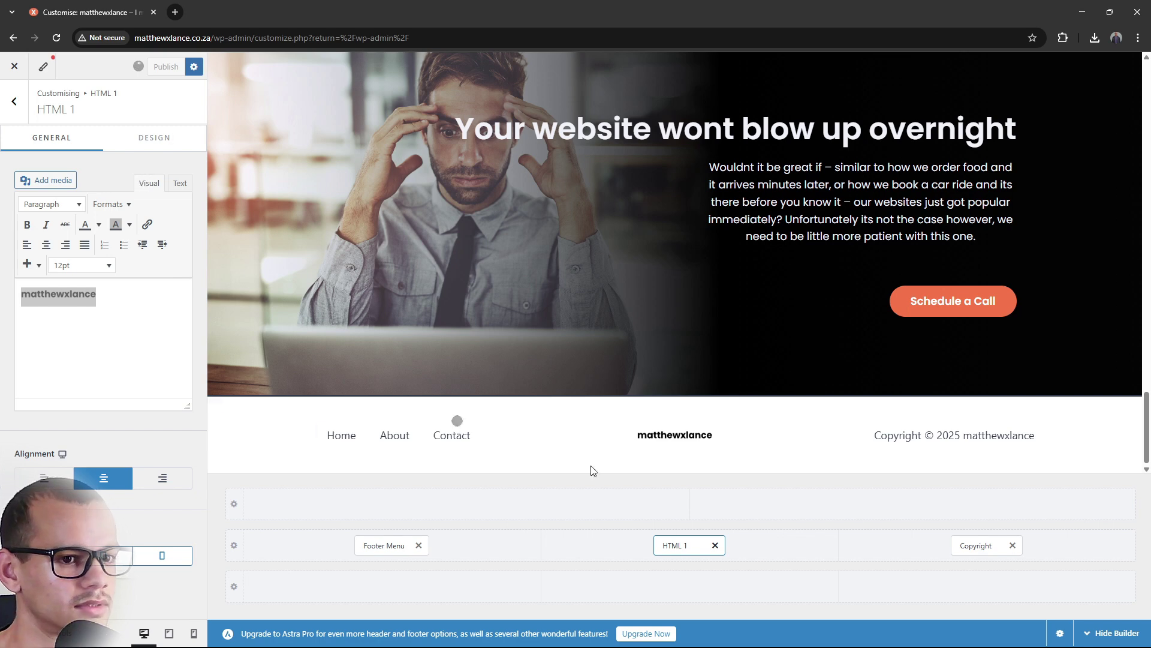
- Leave the customiser, visit the live site and check its header logo, footer text and page sections
click(13, 70)
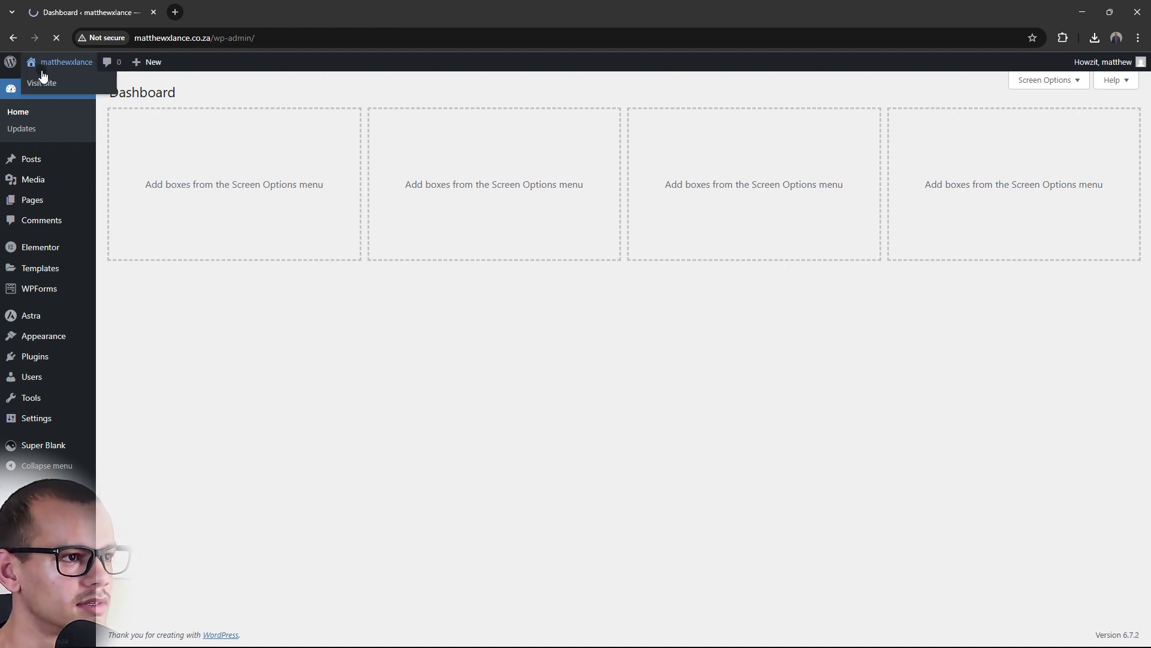
click(42, 72)
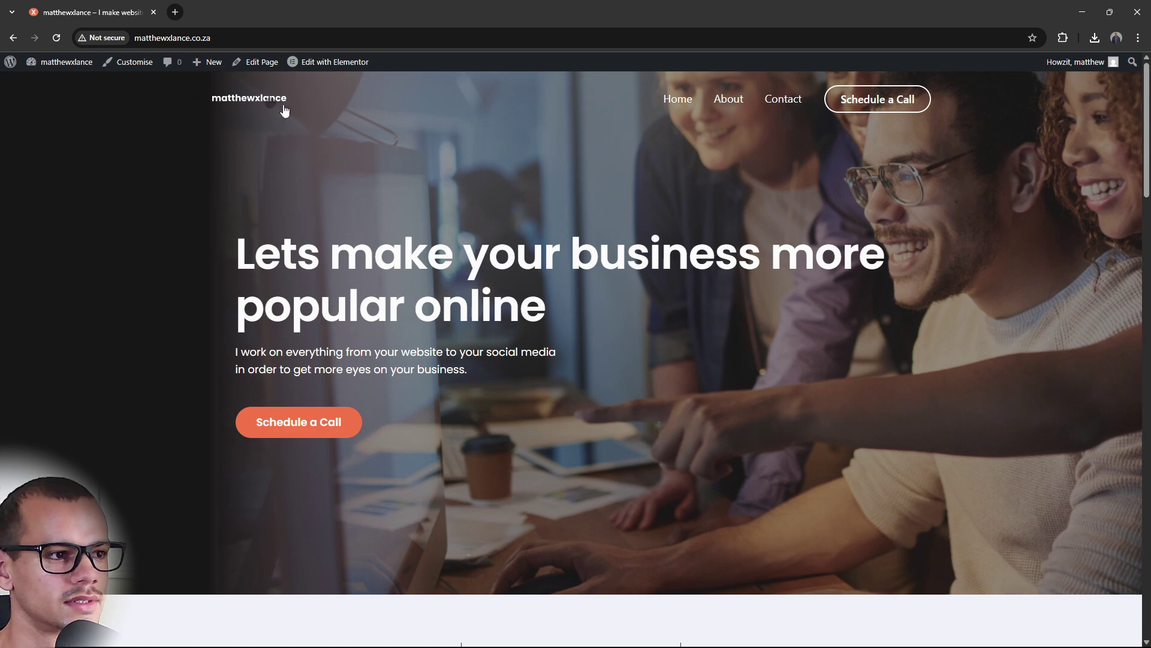
scroll(584, 455, down, 10)
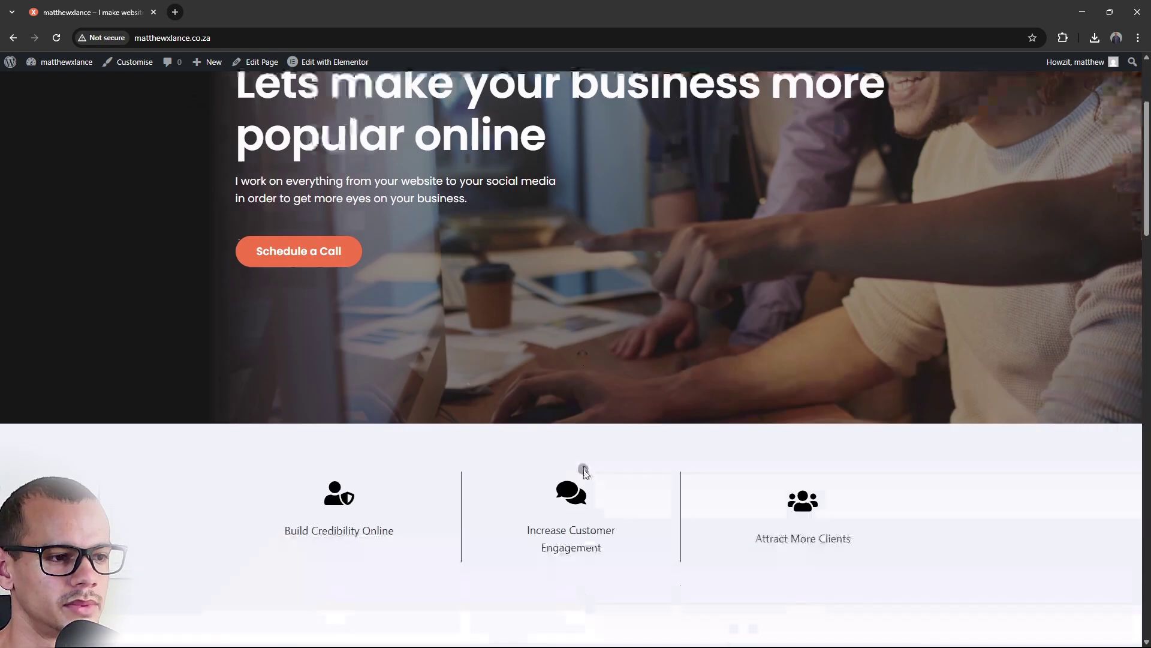
scroll(588, 448, down, 15)
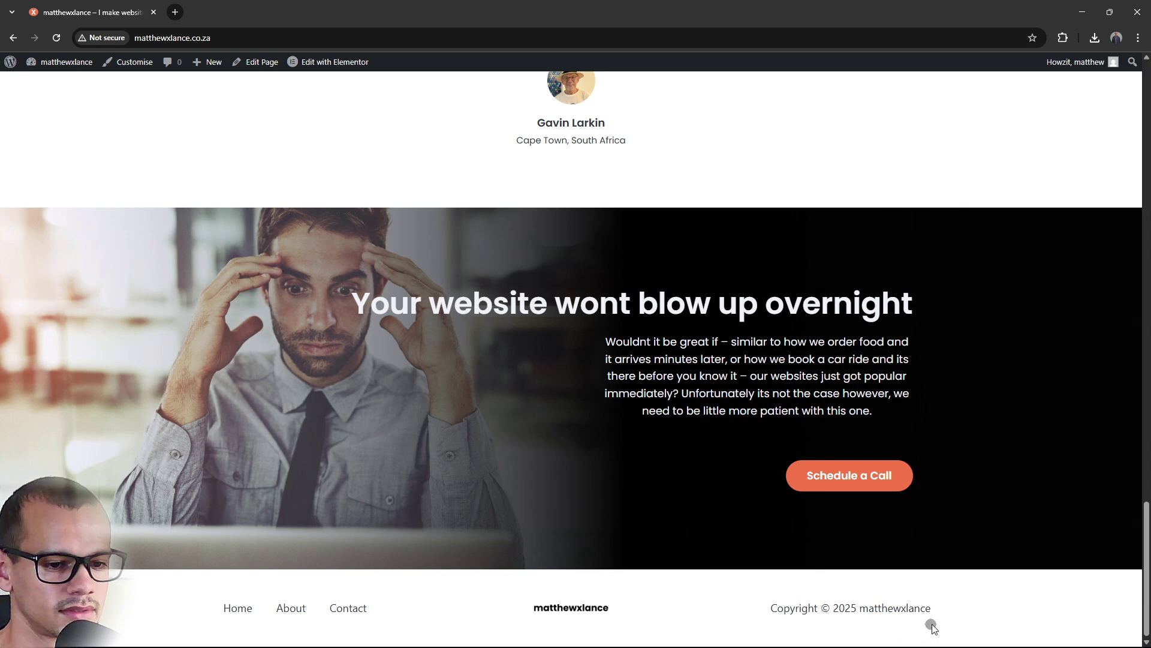
drag(939, 618, 859, 611)
click(846, 624)
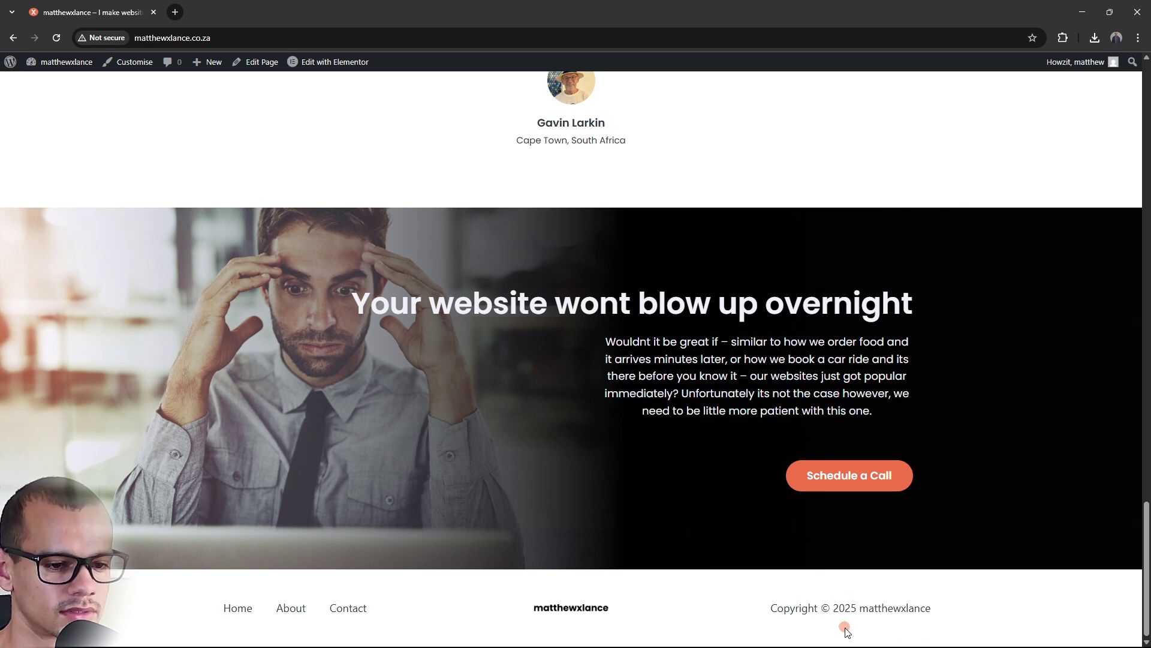
scroll(728, 592, up, 20)
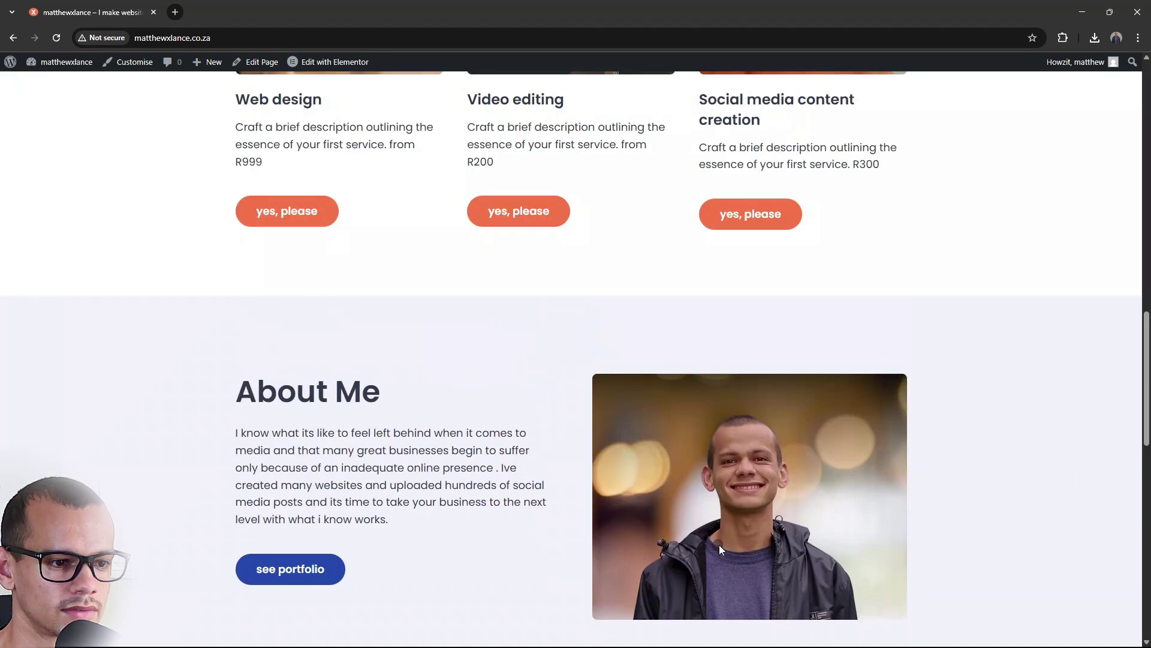
scroll(743, 549, up, 5)
scroll(438, 498, down, 2)
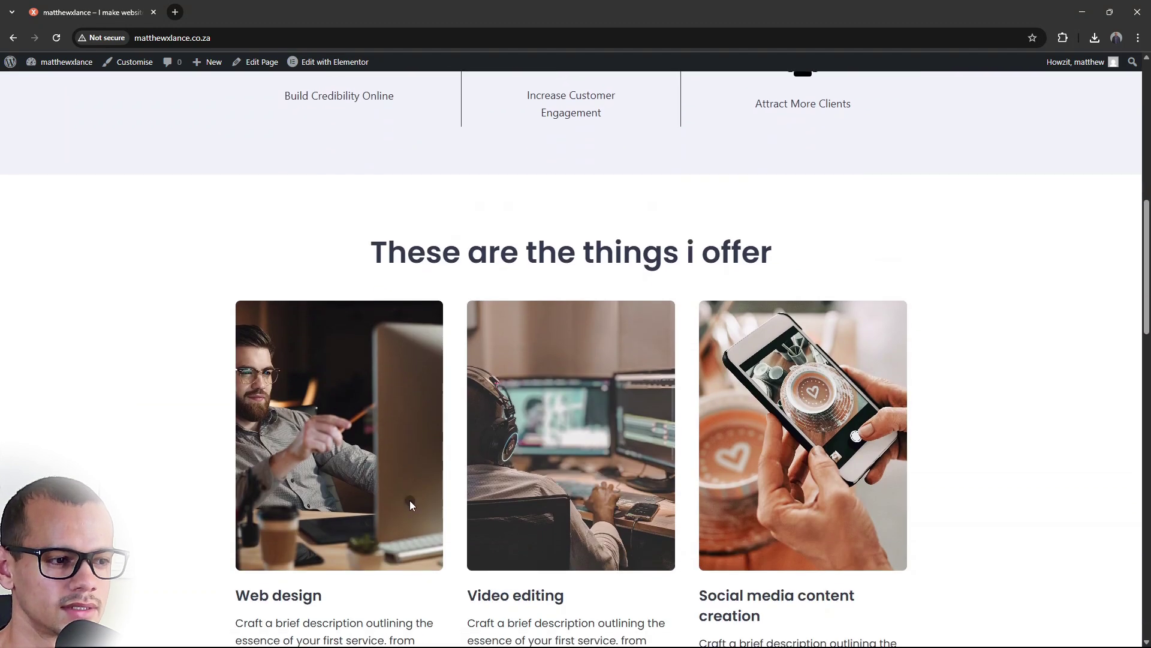
scroll(158, 512, up, 1)
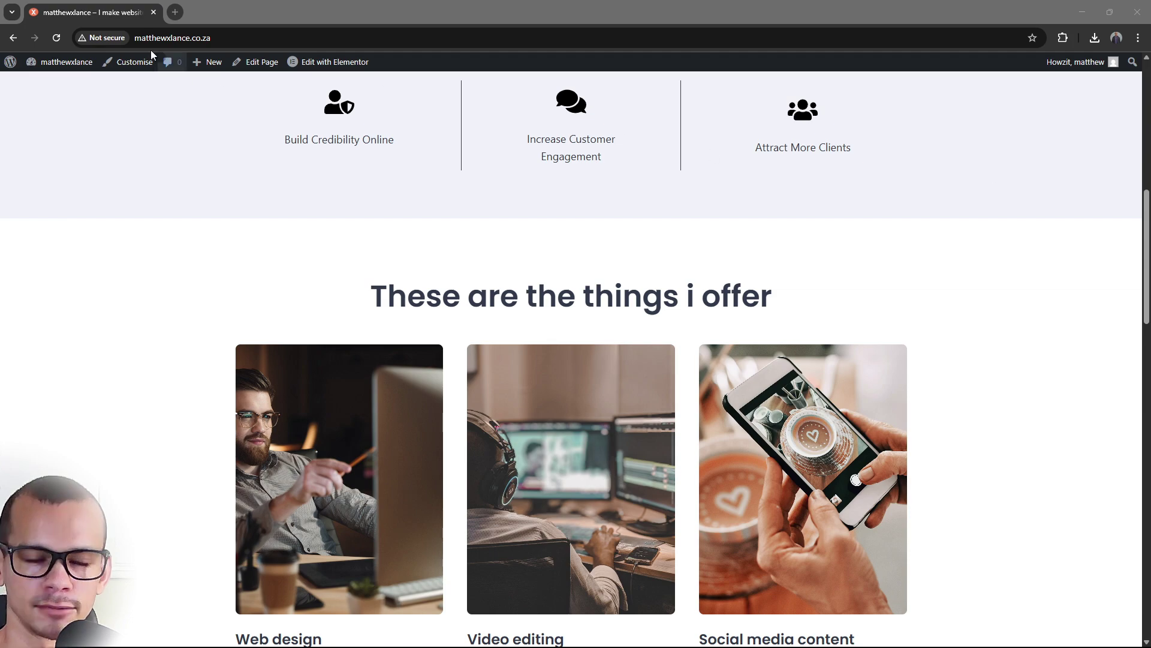
- Open the Bulk Resize Photos site at bulkresizephotos.com/en in a new tab
click(176, 12)
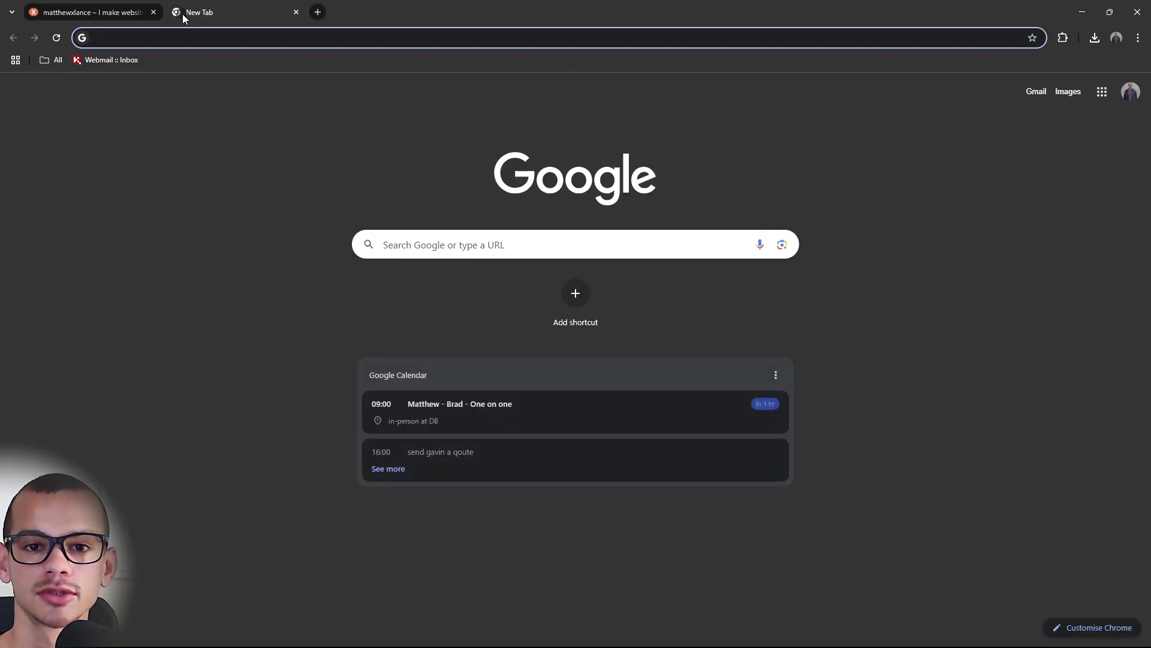
text(bulkresizephotos.com/en)
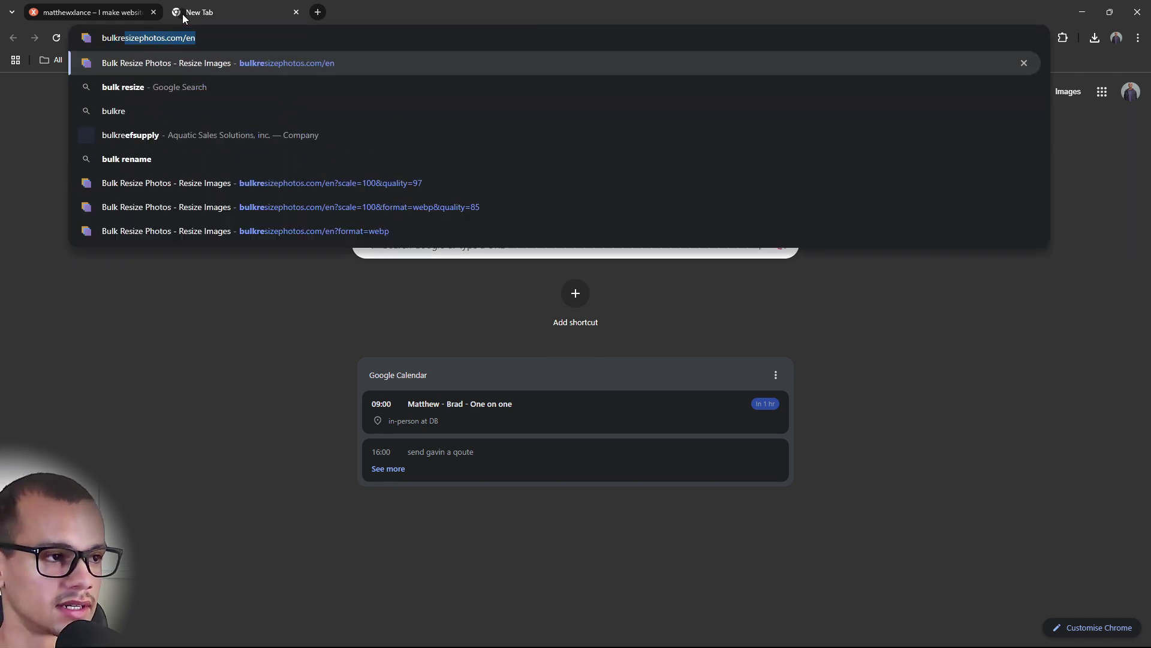
key(Return)
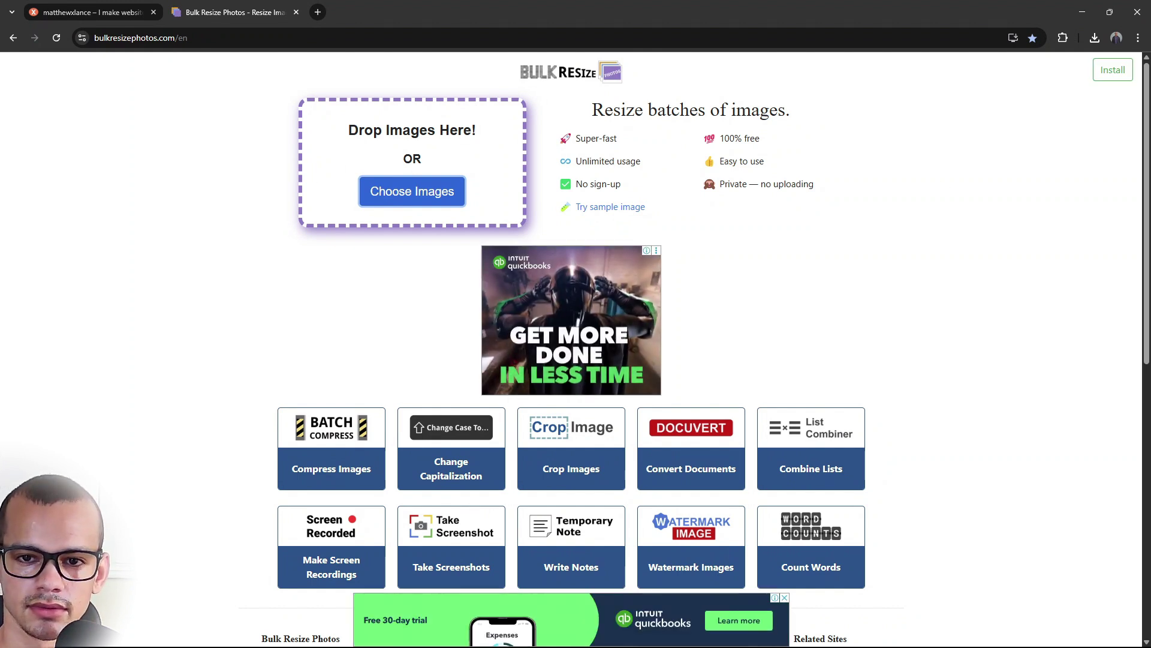
- In the Downloads folder, find the three "Highlights from last night!" images and check the file size of number (7) in its properties
drag(1150, 282, 714, 334)
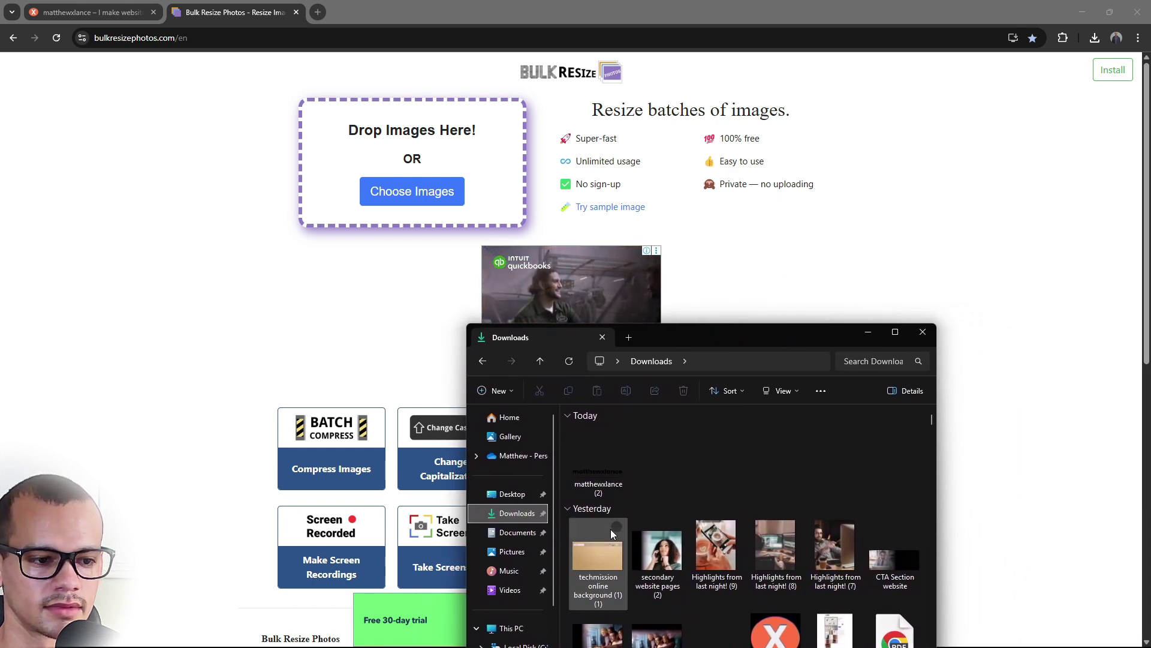
click(650, 557)
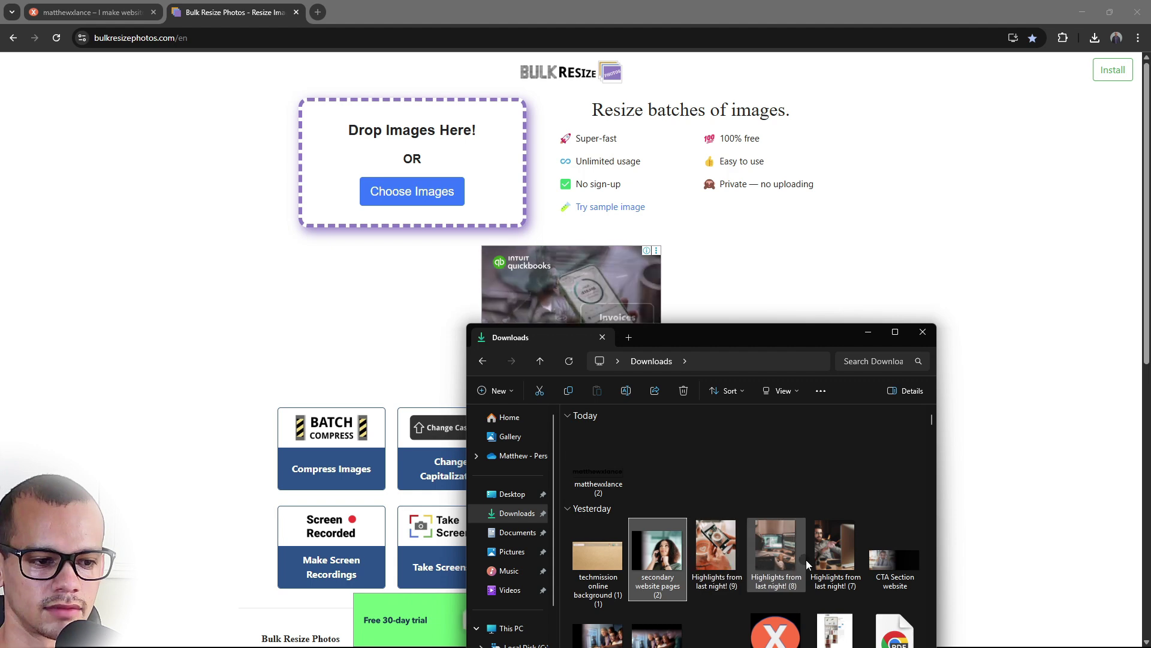
click(717, 549)
shift+click(824, 552)
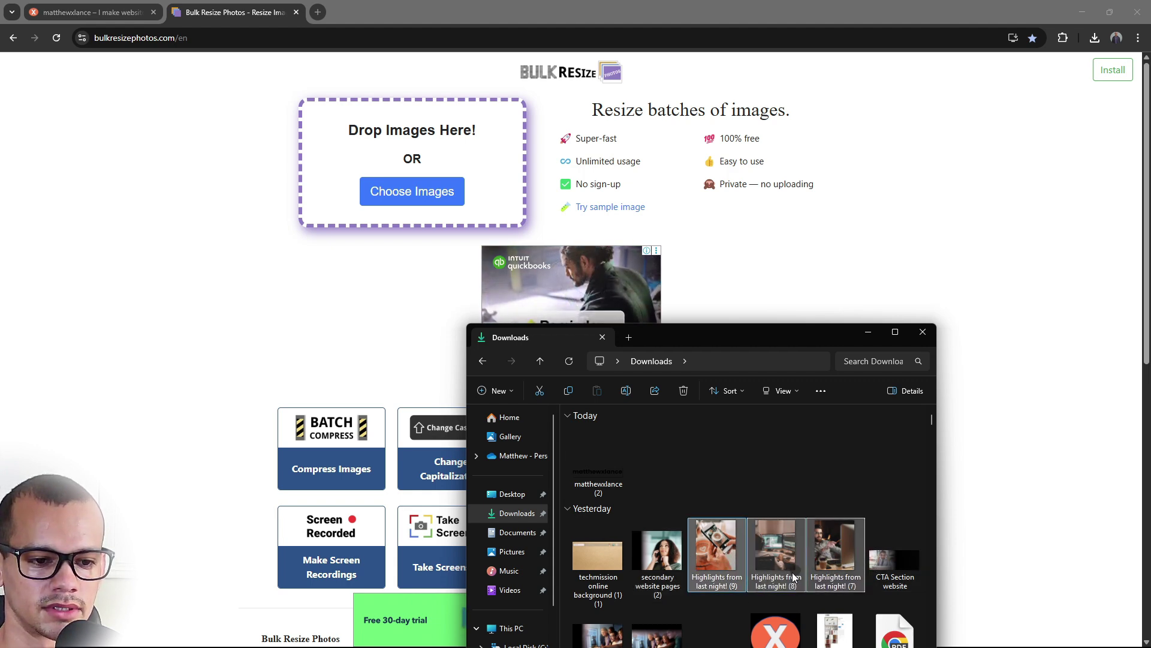
click(839, 560)
right_click(839, 560)
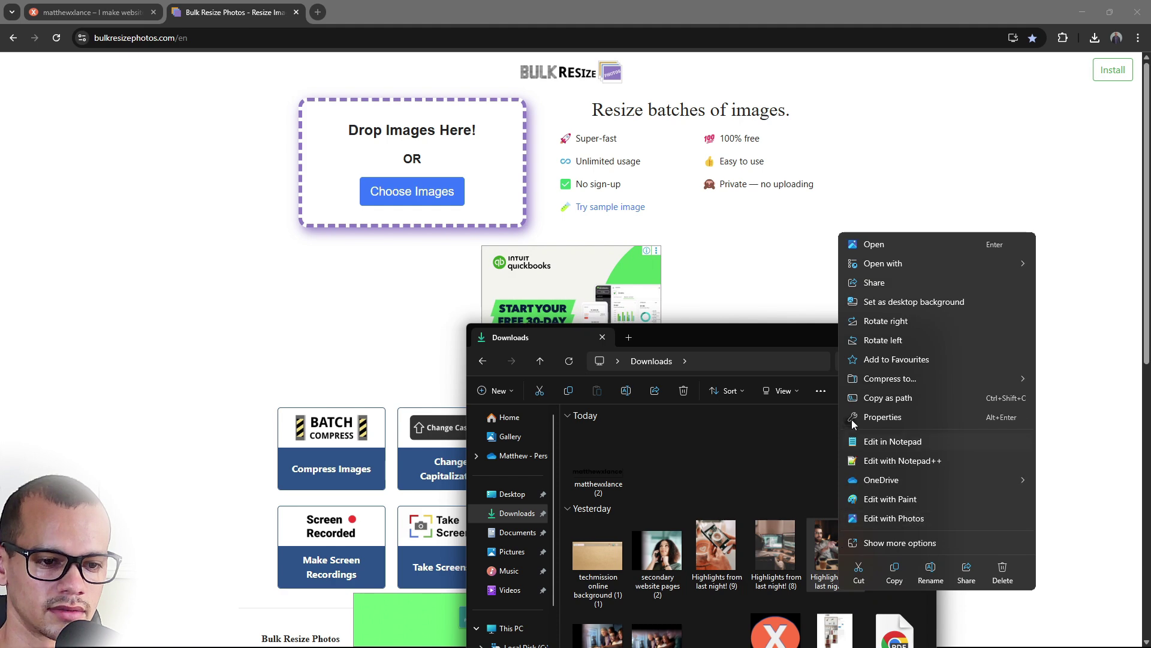
click(869, 418)
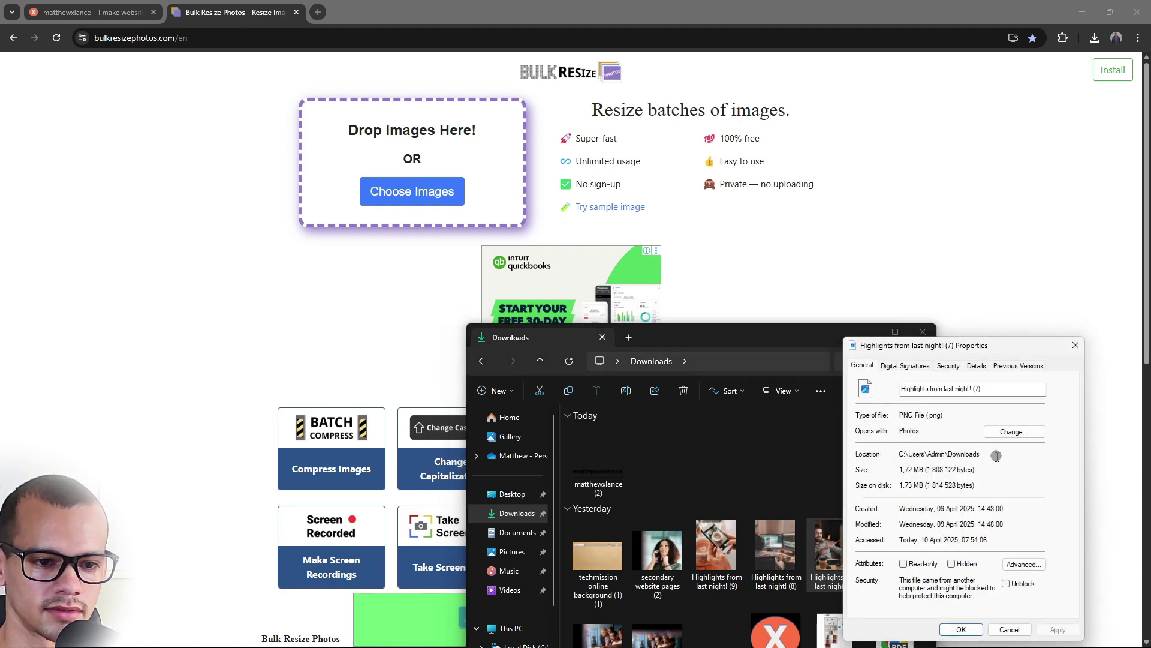
click(1074, 347)
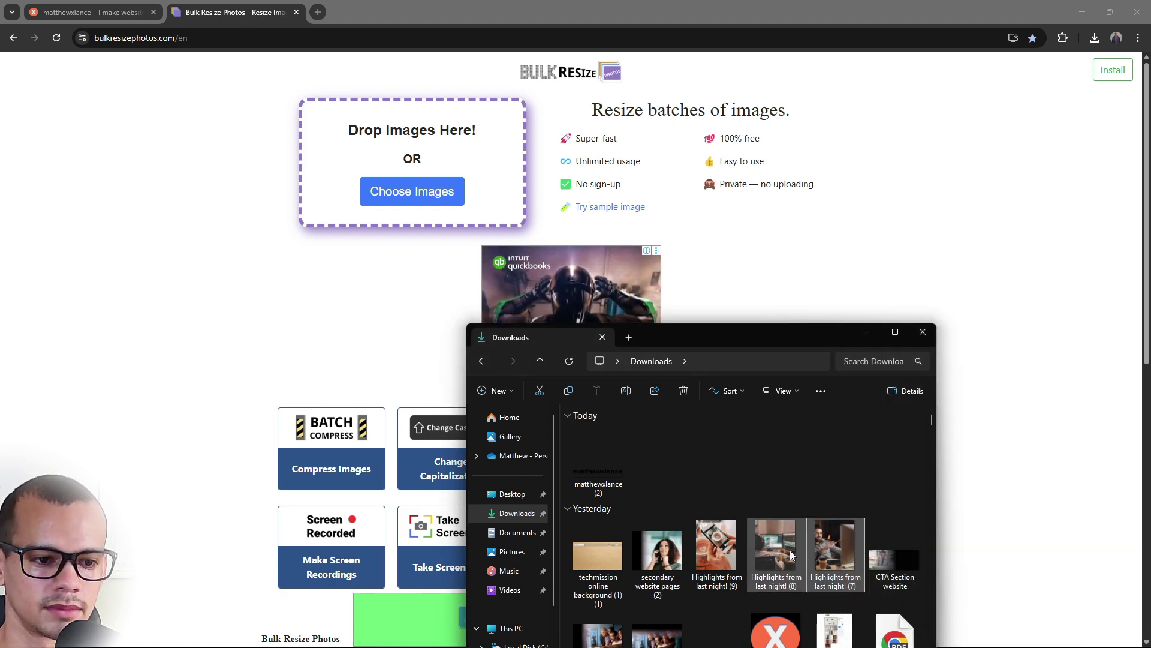
- Load "Highlights from last night!" images (7), (8) and (9) into the resizer and convert them to WEBP at 85% quality
shift+click(717, 562)
drag(718, 562, 358, 131)
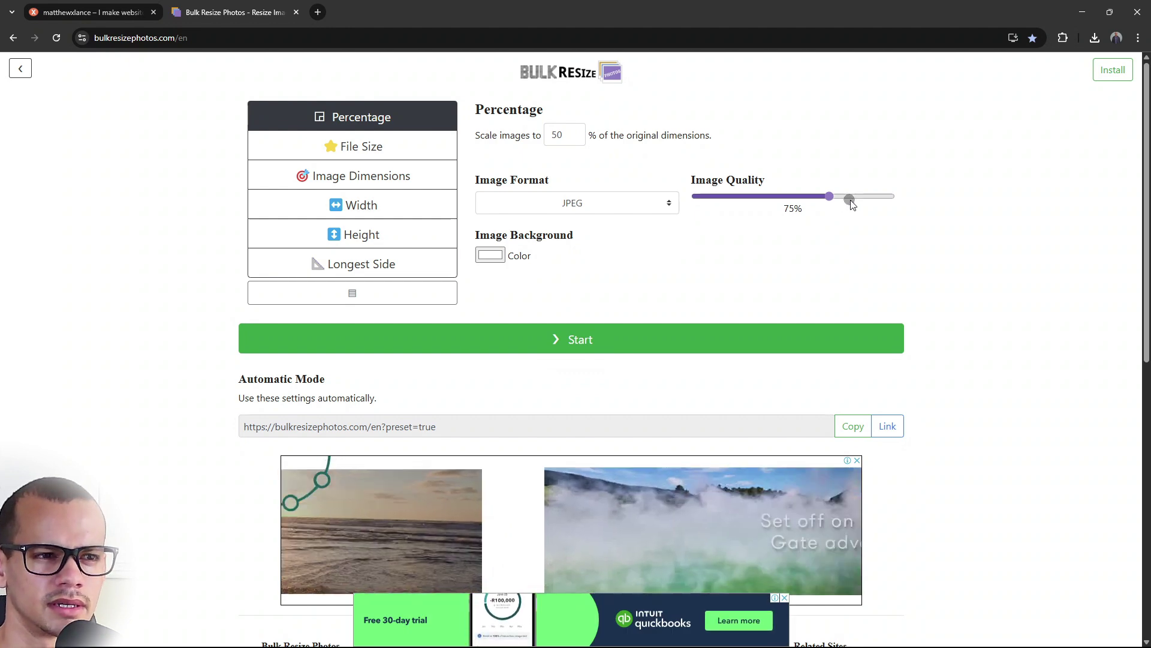
right_click(842, 201)
click(813, 243)
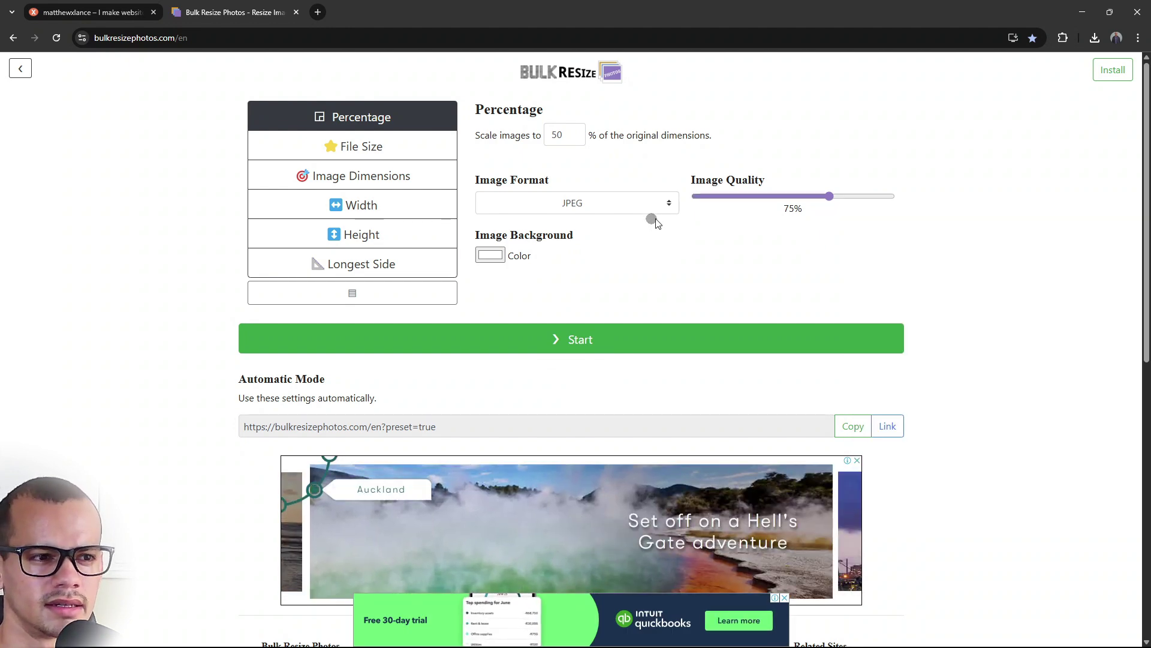
drag(829, 197, 856, 200)
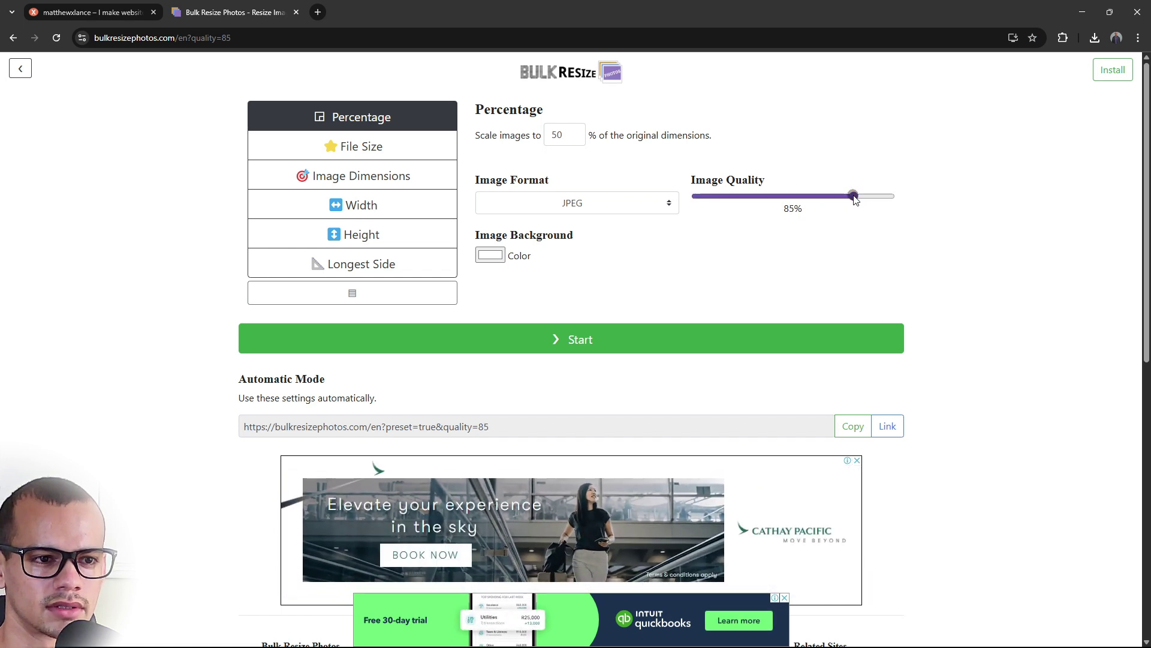
click(612, 209)
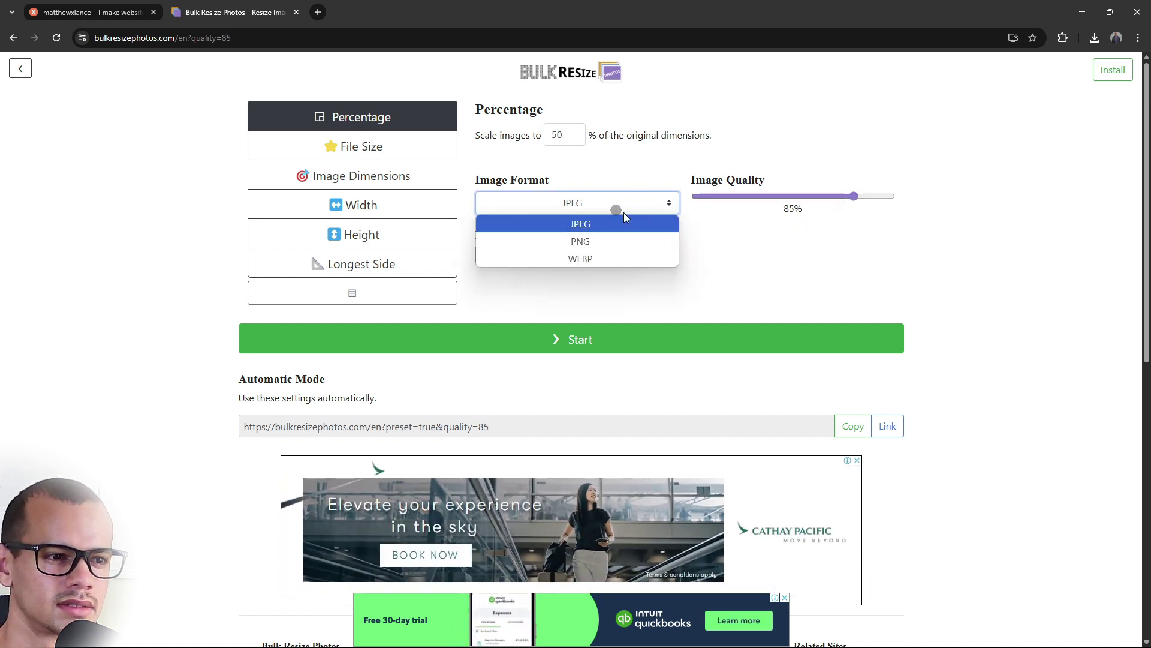
click(669, 262)
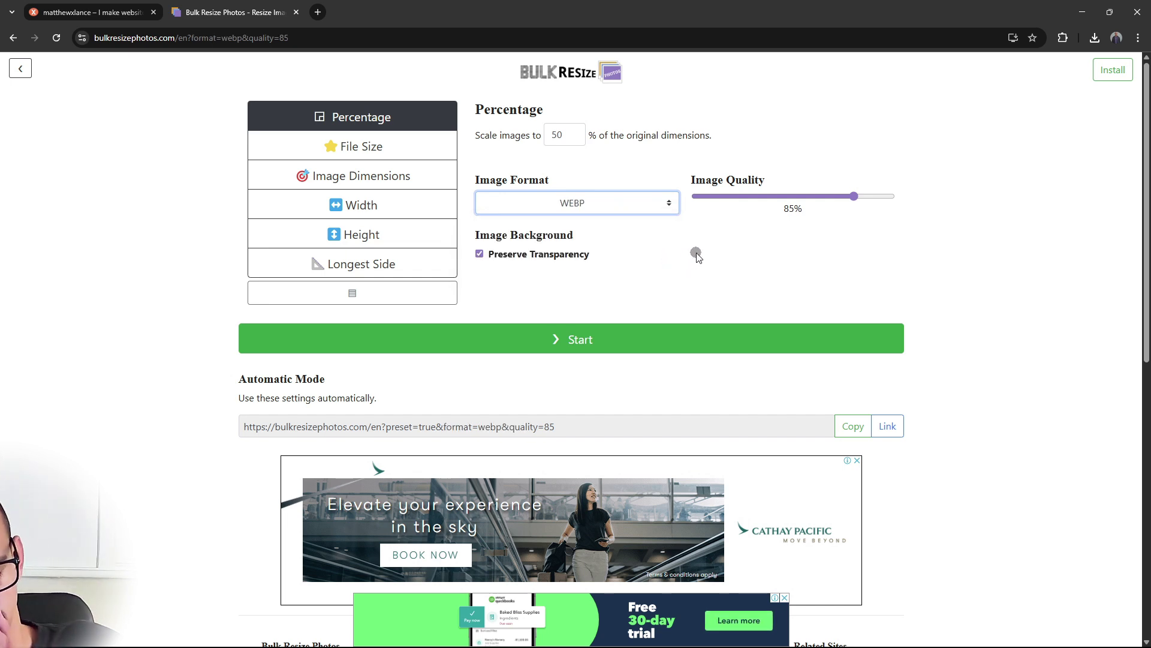
click(531, 336)
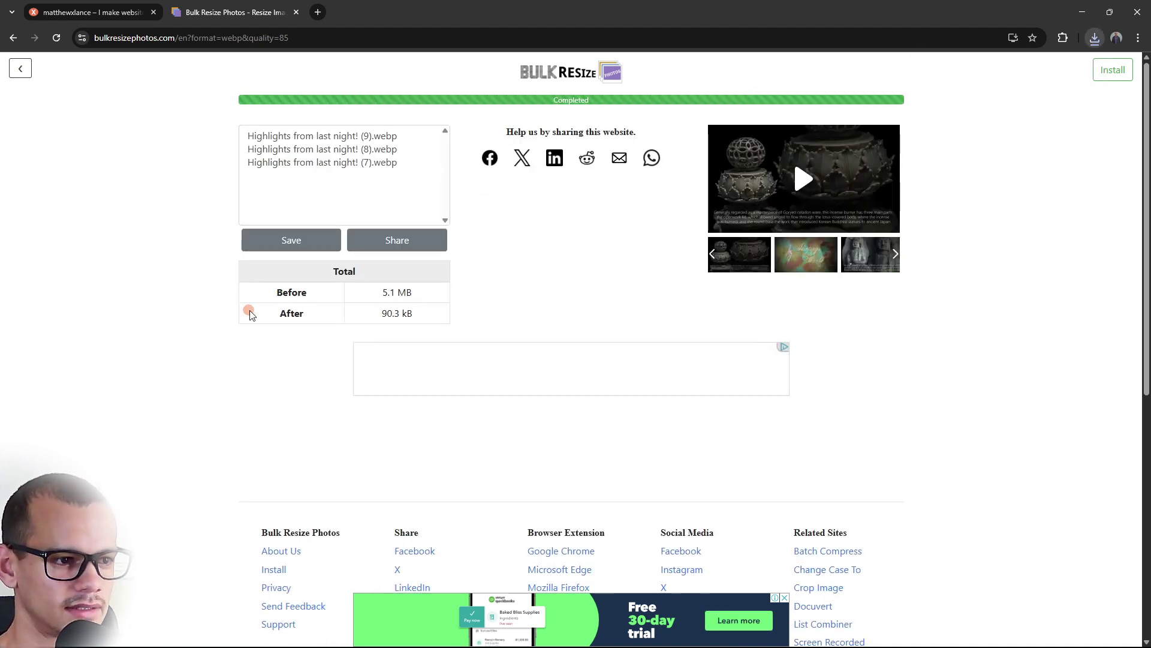
- Compare the image batch's total file size before and after conversion
double_click(404, 293)
drag(397, 313, 400, 313)
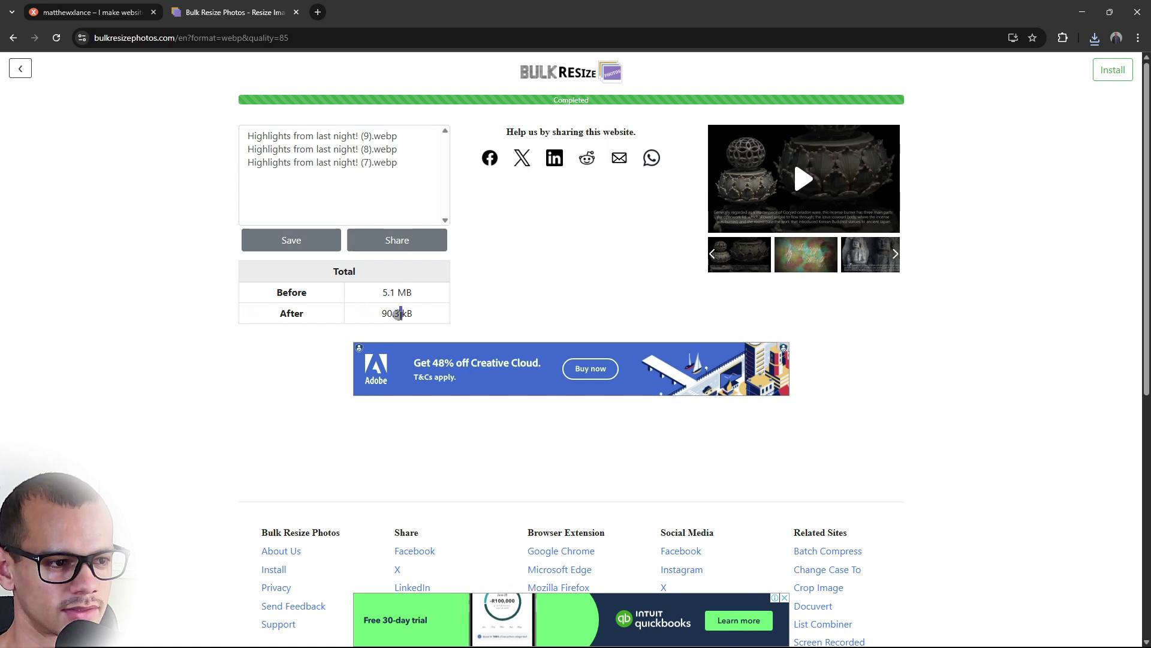
click(414, 315)
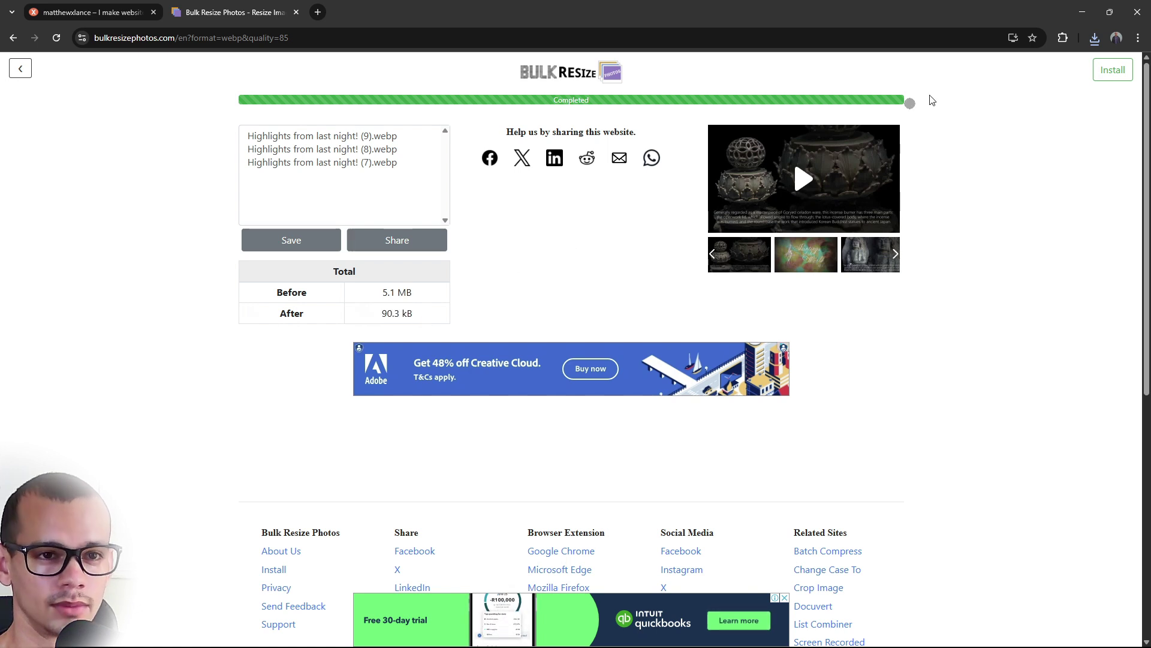
- Locate the downloaded BulkResizePhotos.com (12) archive in its folder and extract it to the suggested destination in Downloads
click(1094, 38)
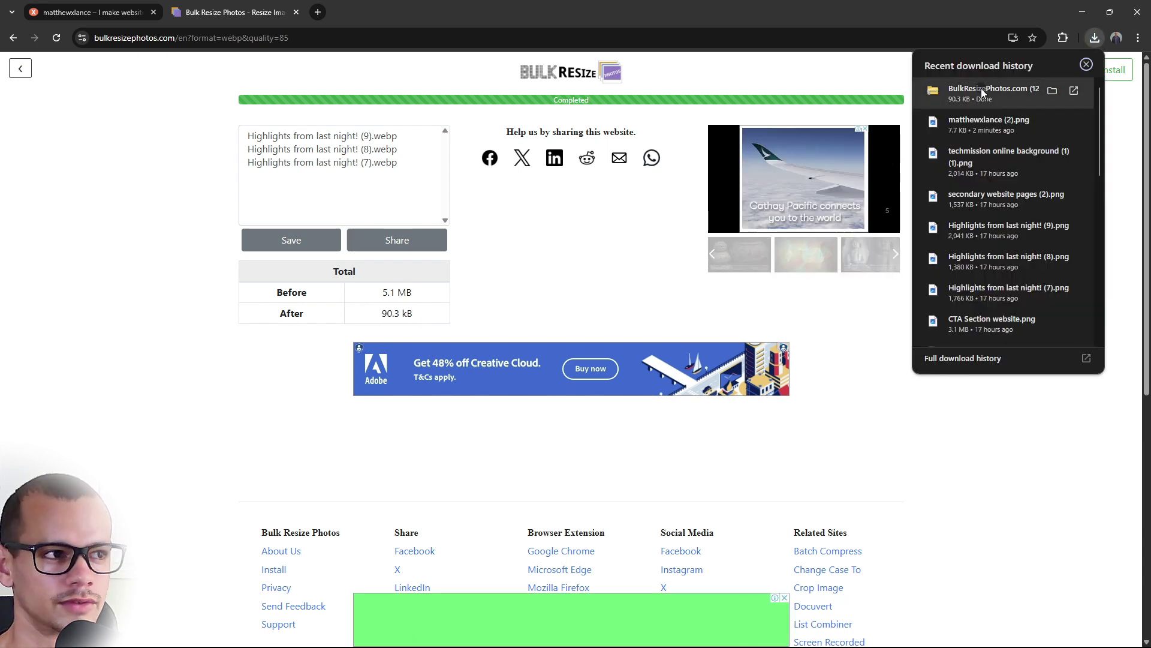
click(1052, 90)
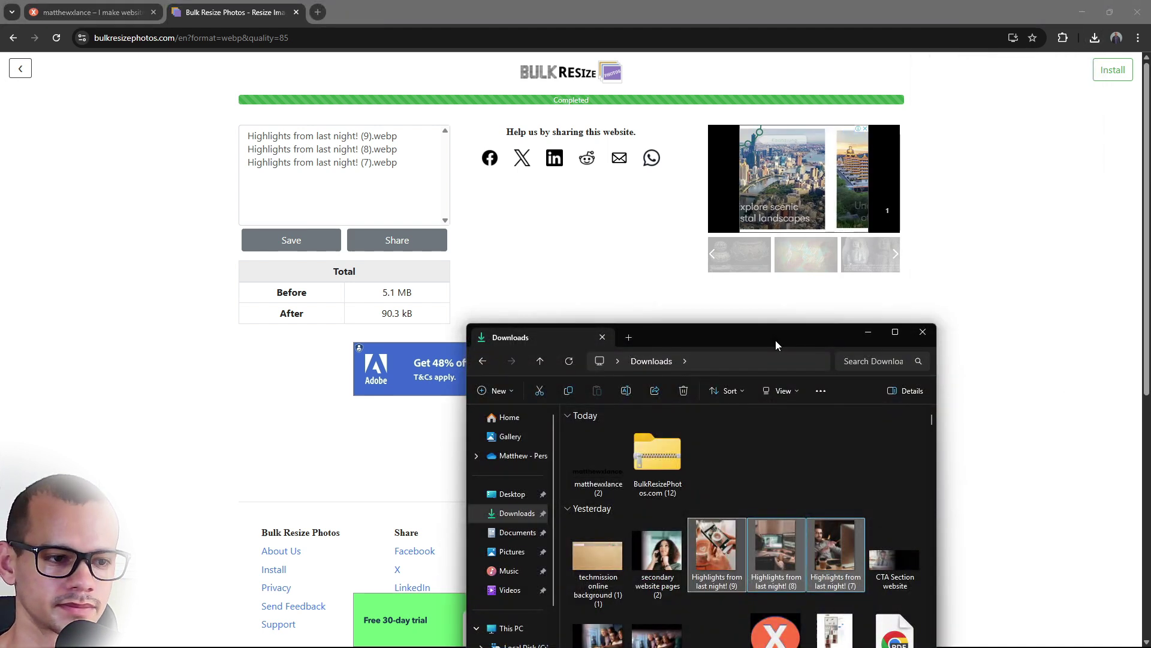
click(666, 465)
right_click(678, 444)
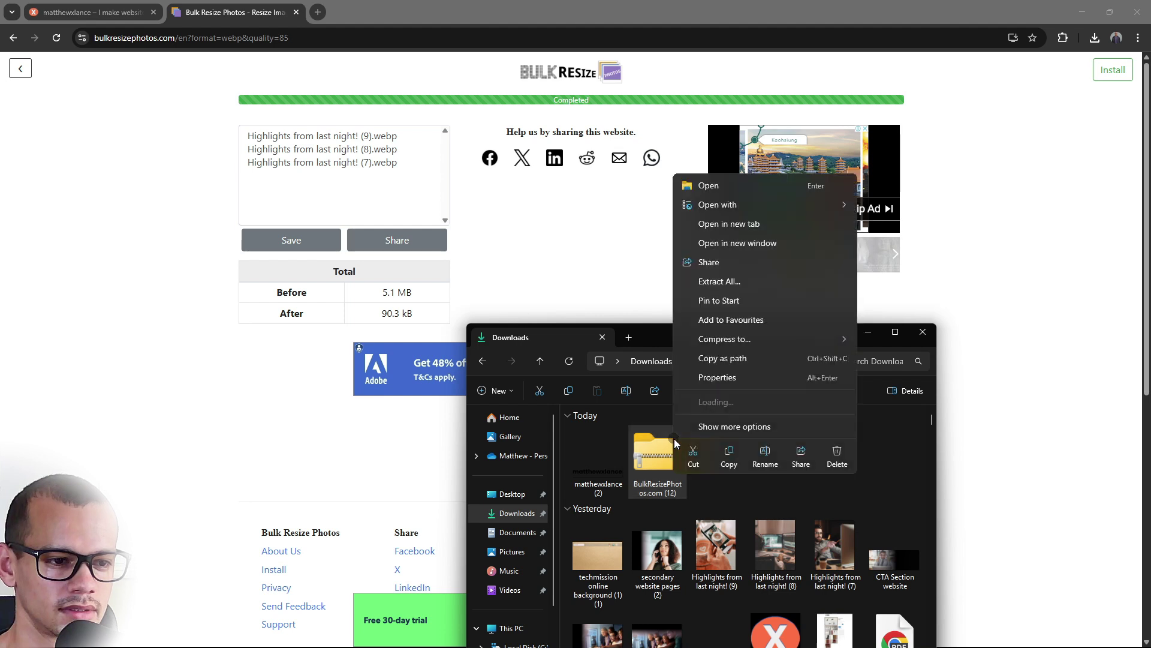
click(752, 290)
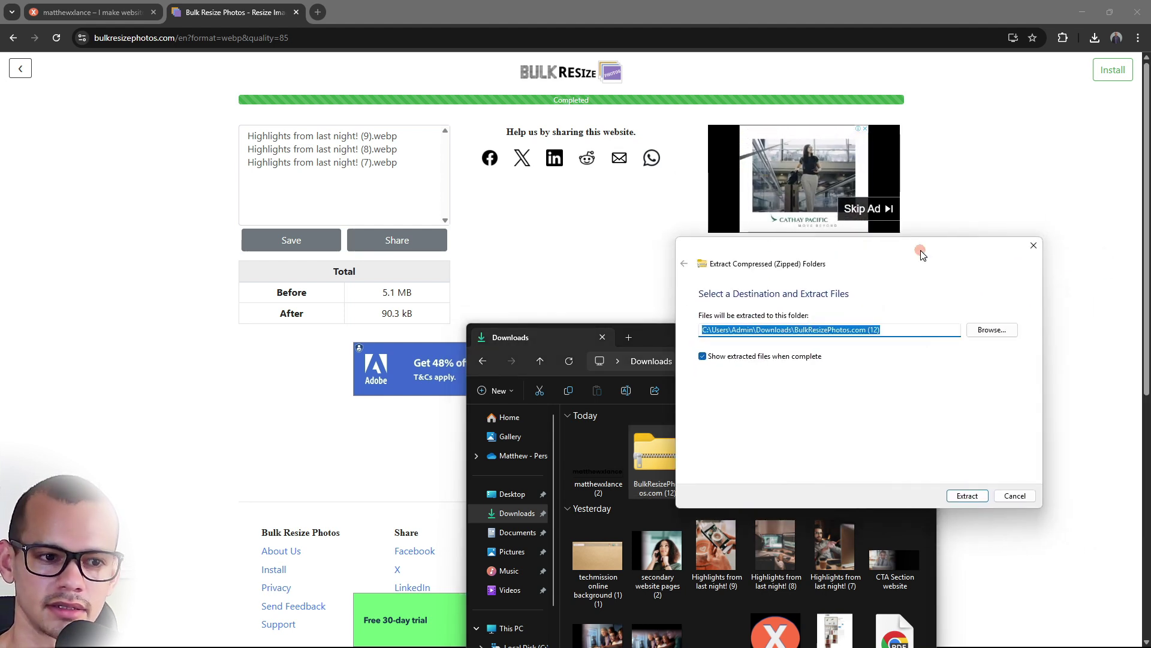
click(965, 497)
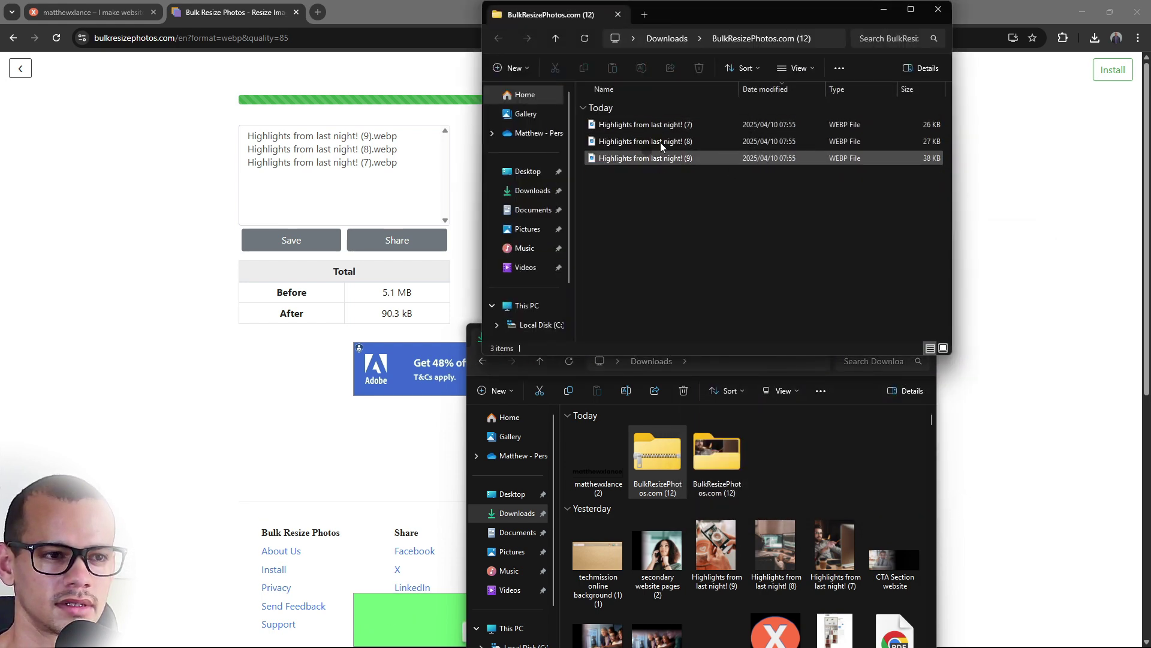
- Return to the live website's home page and open it for editing with Elementor
click(108, 12)
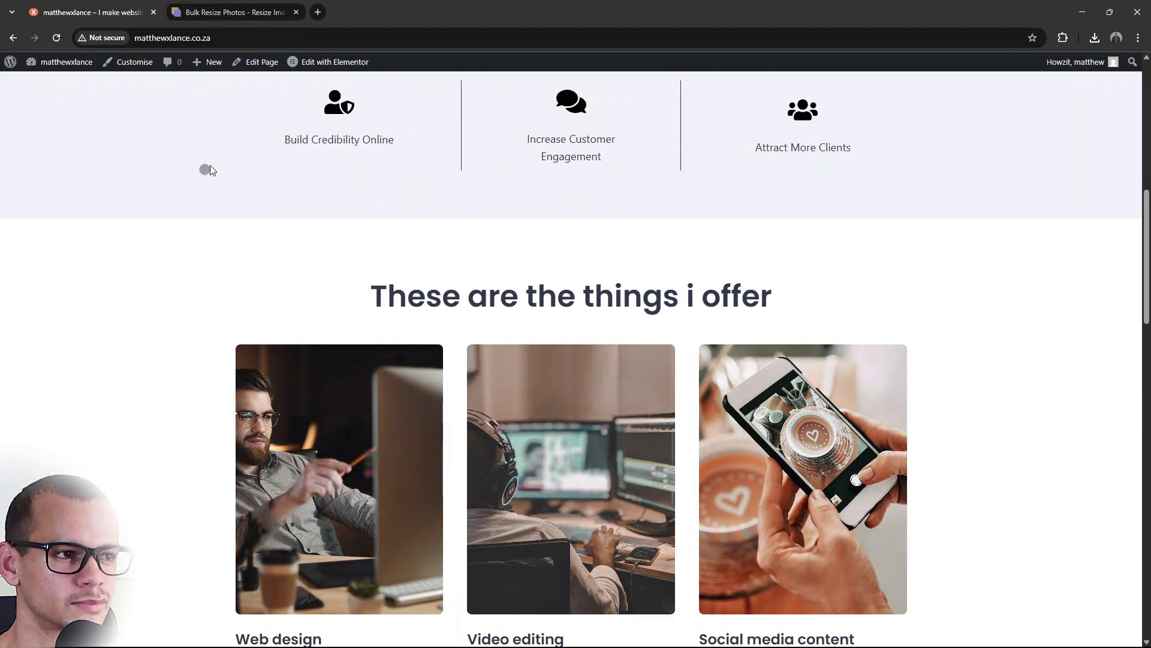
scroll(210, 170, up, 9)
scroll(276, 180, down, 5)
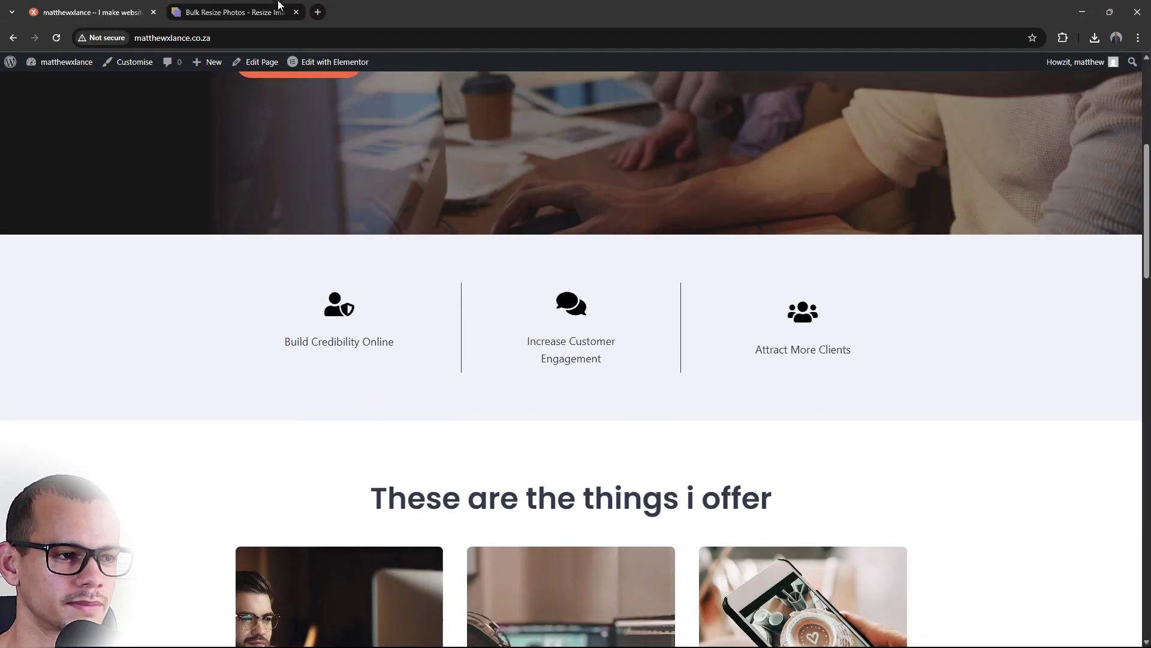
click(299, 62)
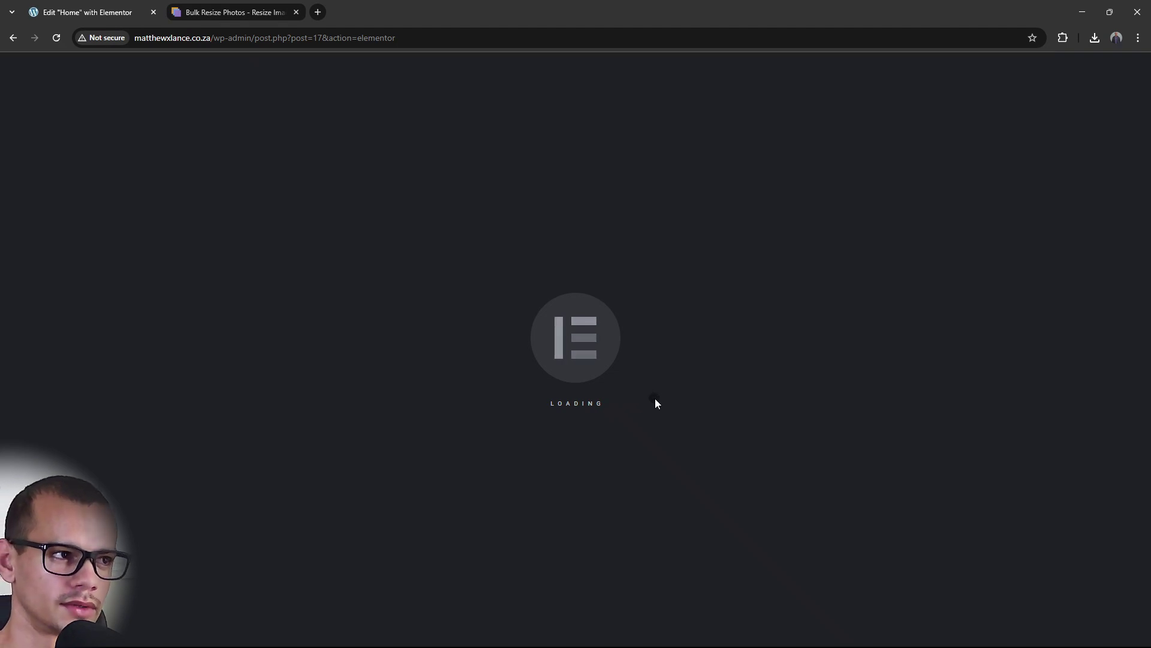
- Open the media library from the Web design card's image and upload the three extracted WEBP images
scroll(680, 383, down, 12)
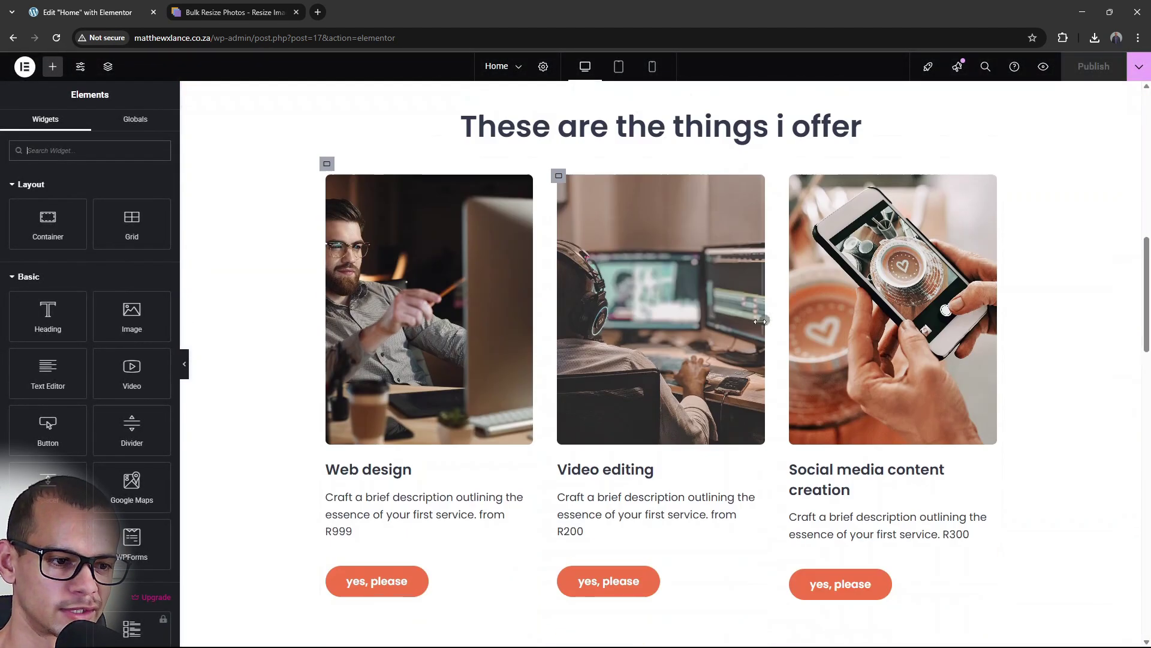
click(397, 335)
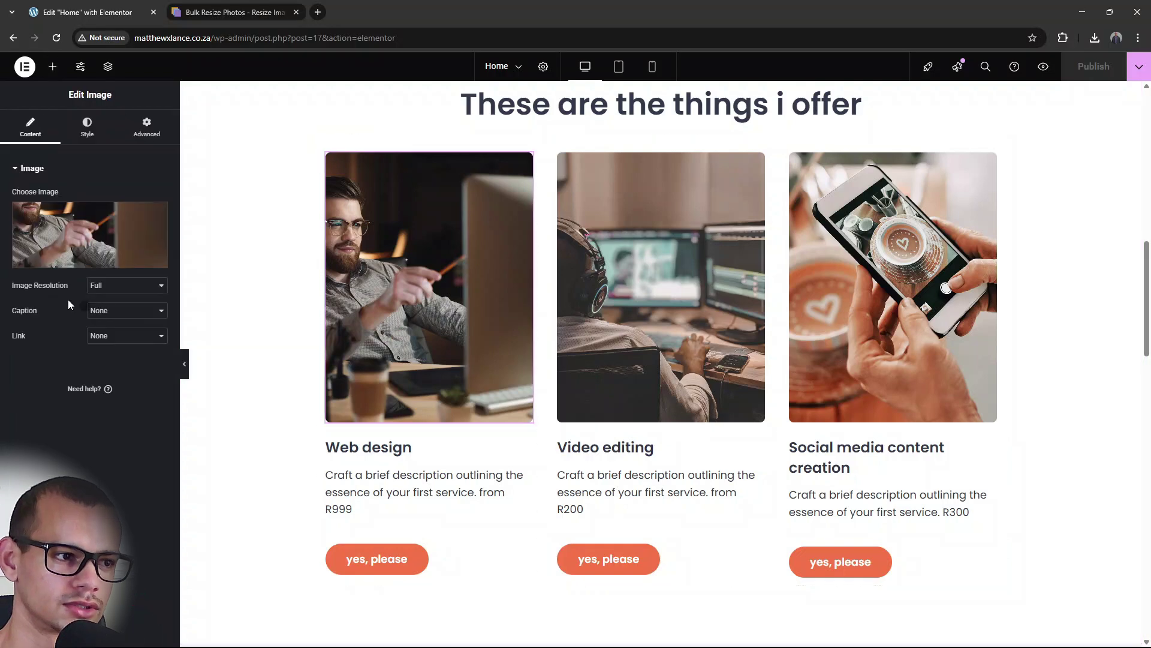
click(92, 229)
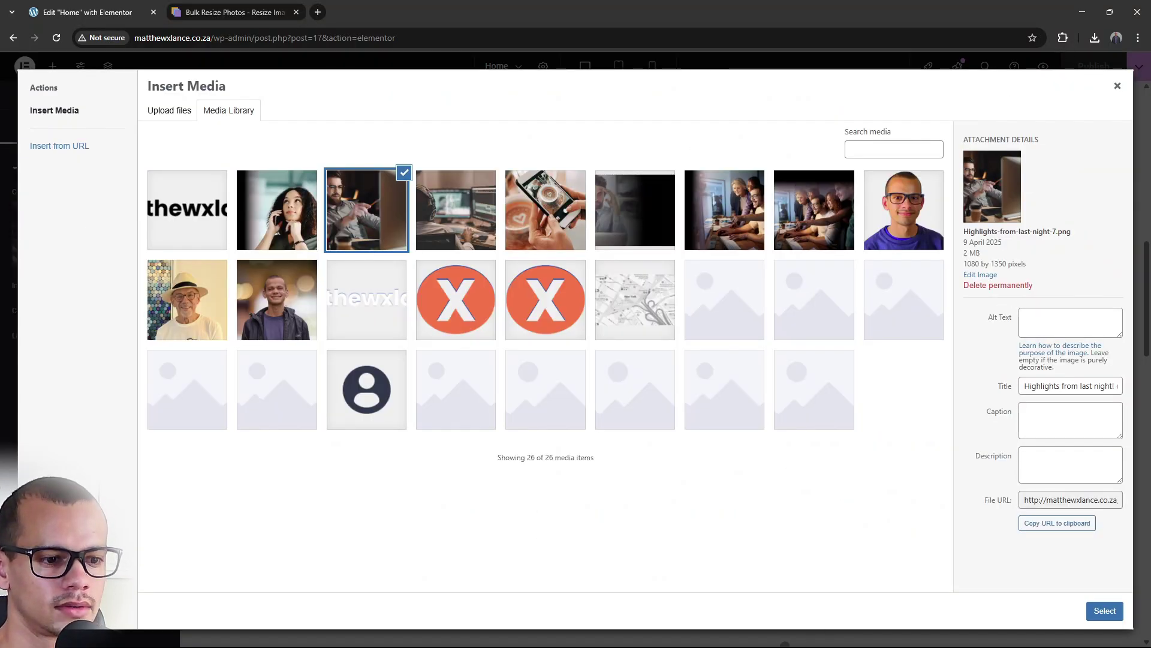
mouse_move(617, 635)
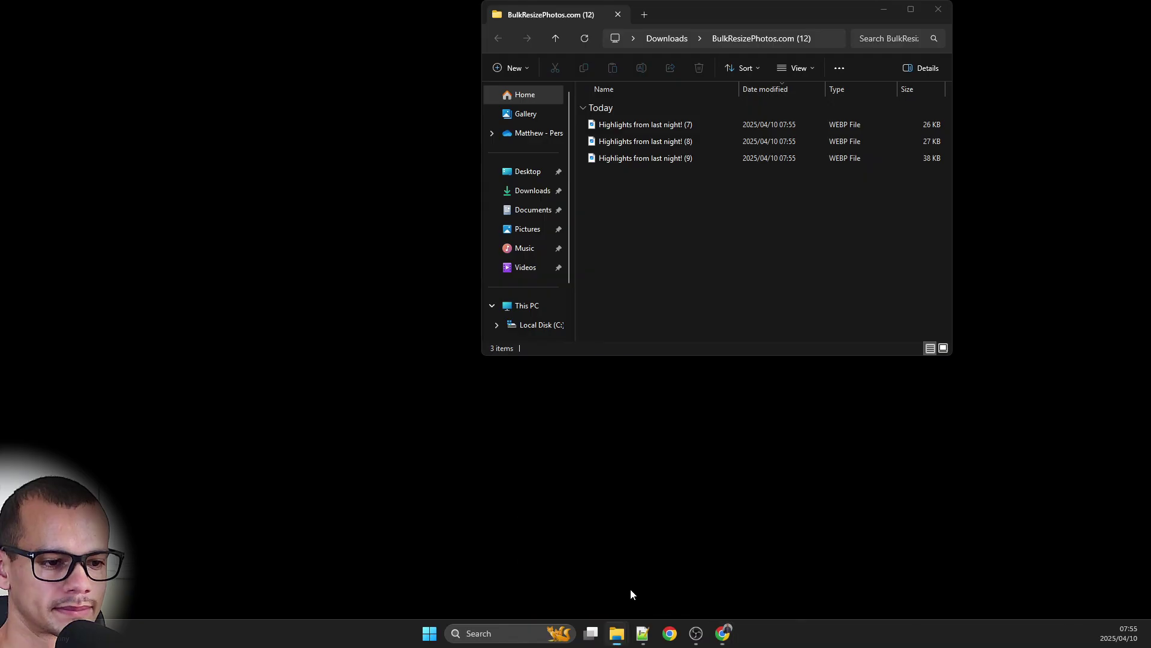
click(631, 588)
drag(645, 204, 285, 339)
click(593, 488)
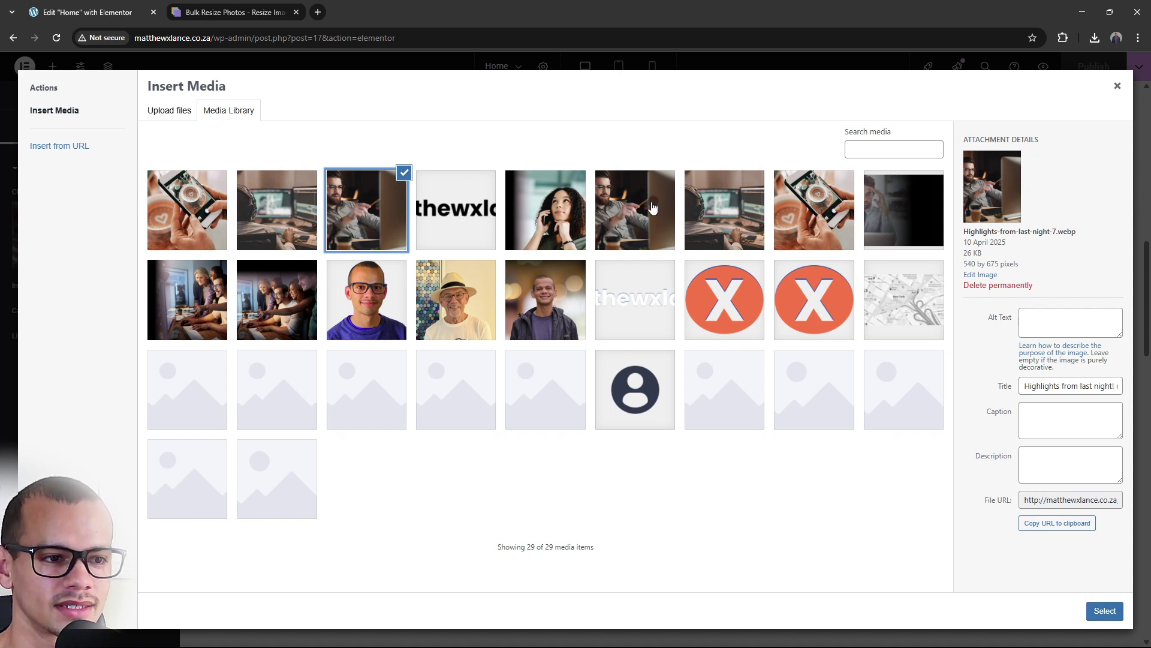
- Replace the Web design card's image with Highlights-from-last-night-7.webp
click(618, 213)
click(390, 226)
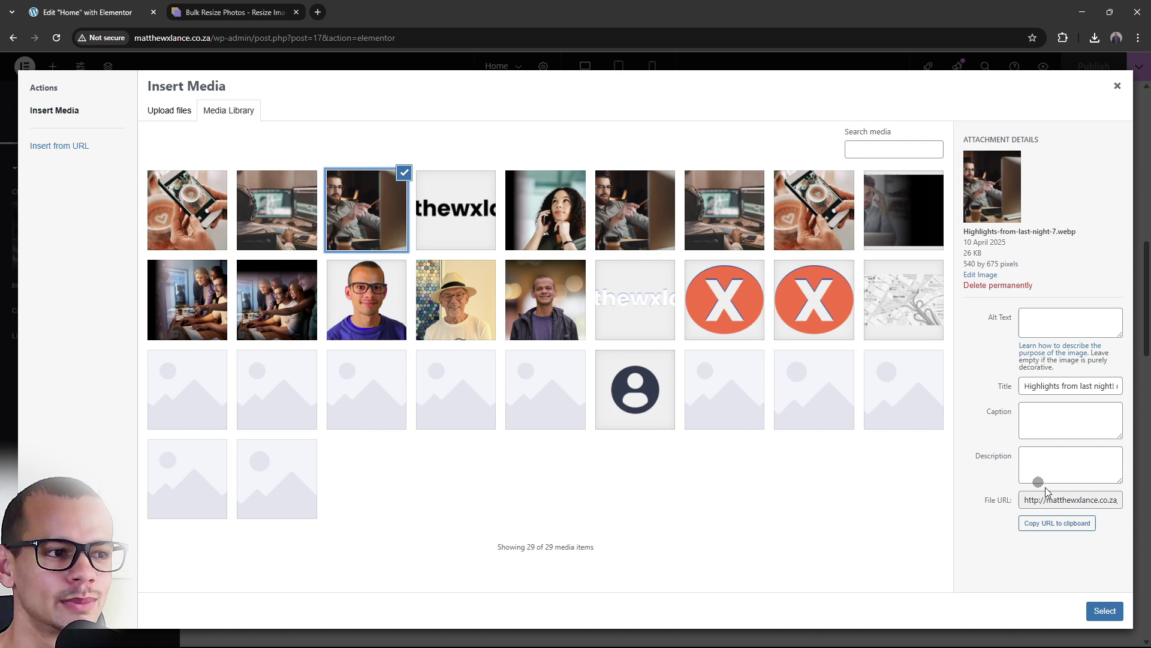
click(1105, 610)
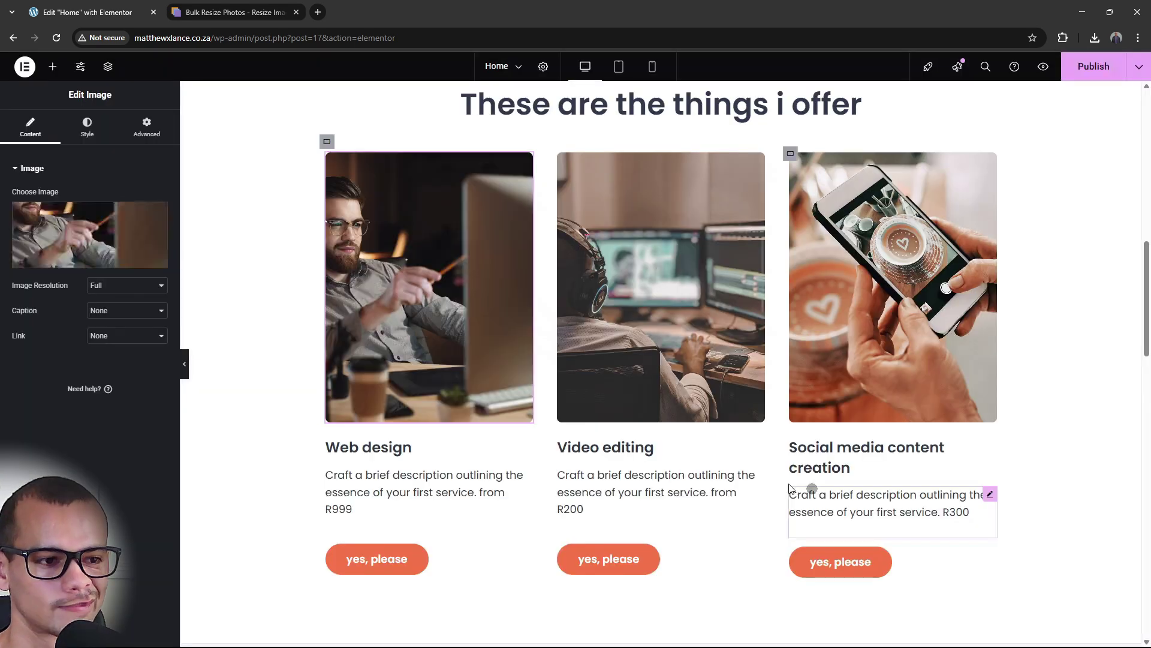
- Replace the Video editing card's image with Highlights-from-last-night-8.webp and reopen its media selection to check the chosen file
click(746, 261)
click(109, 236)
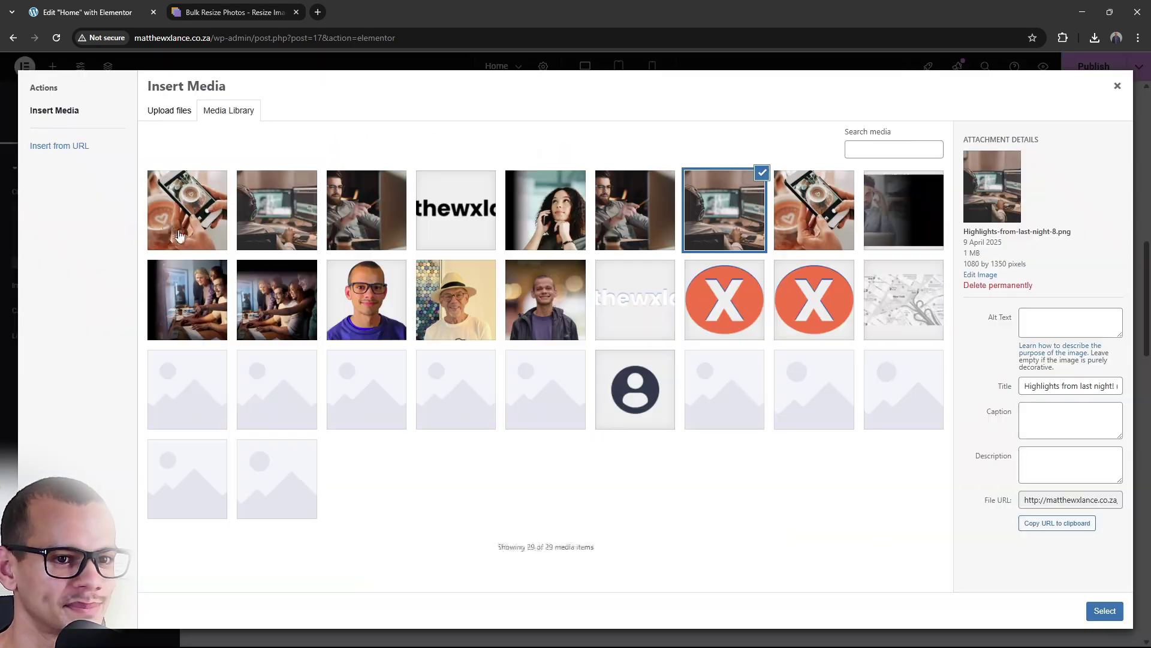
click(1112, 612)
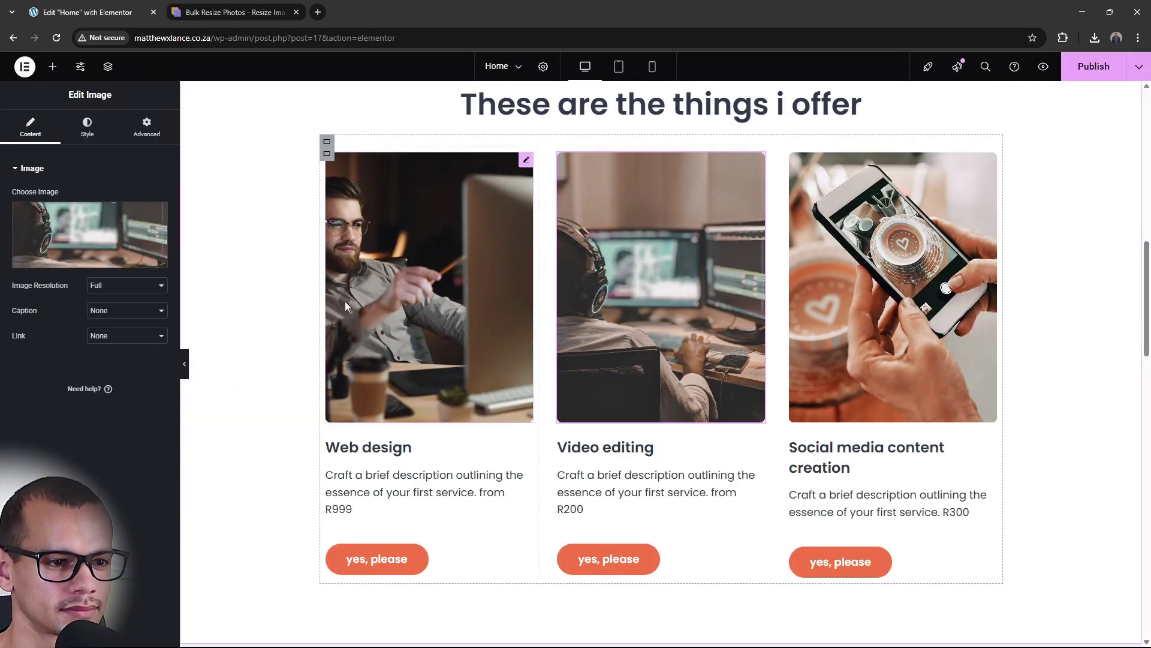
click(71, 231)
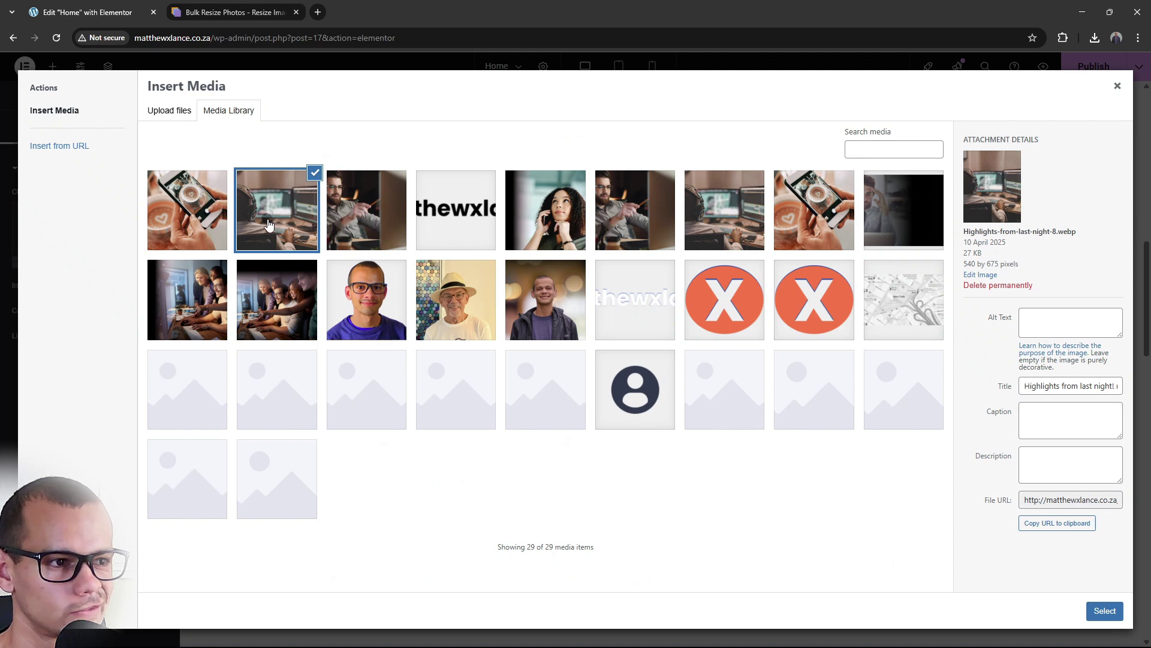
- Replace the Social media content creation card's image with its uploaded WEBP version and publish the page
click(1116, 87)
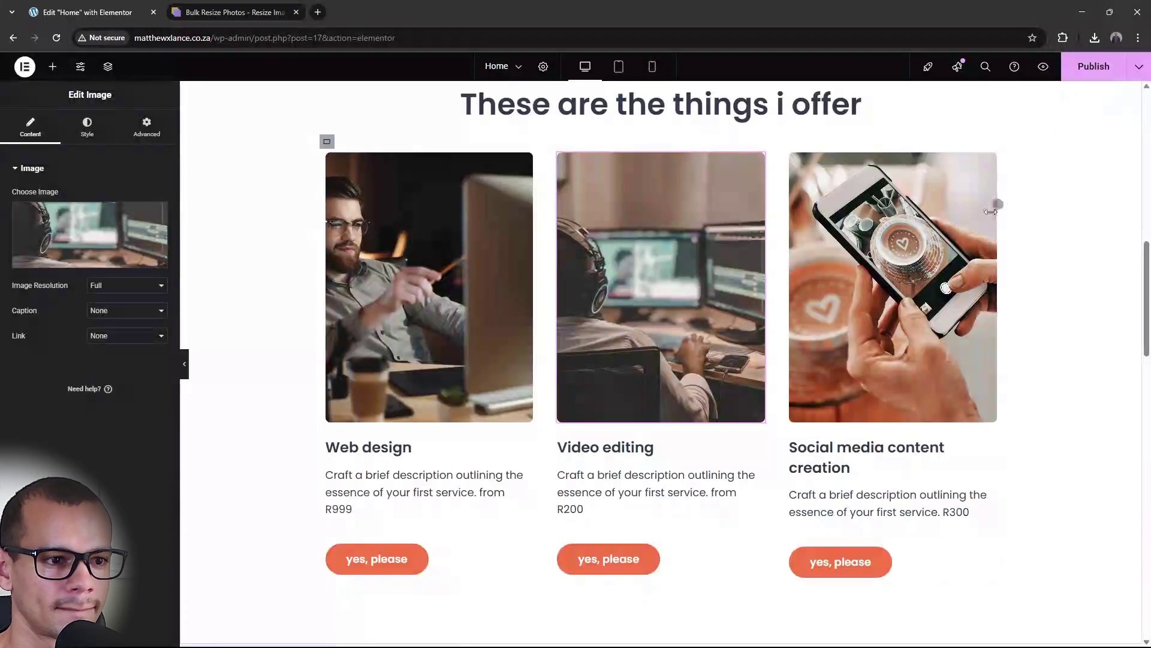
click(111, 252)
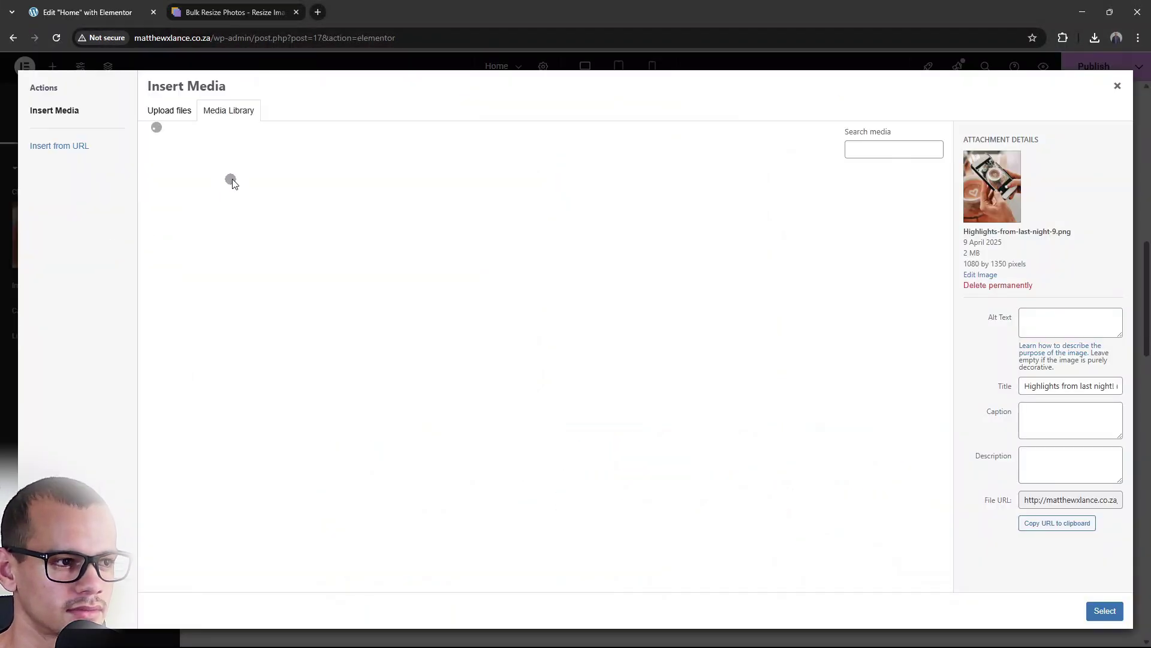
click(207, 214)
click(1105, 611)
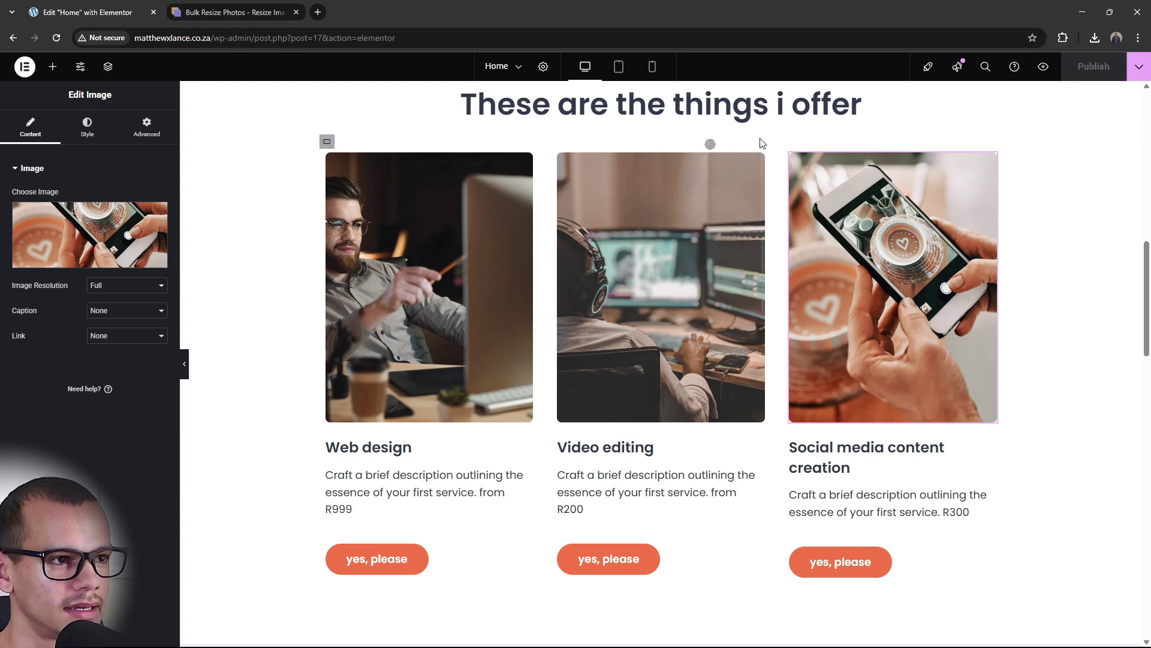
- Open a new incognito window and load matthewxlance.co.za in it
click(1135, 36)
click(1046, 122)
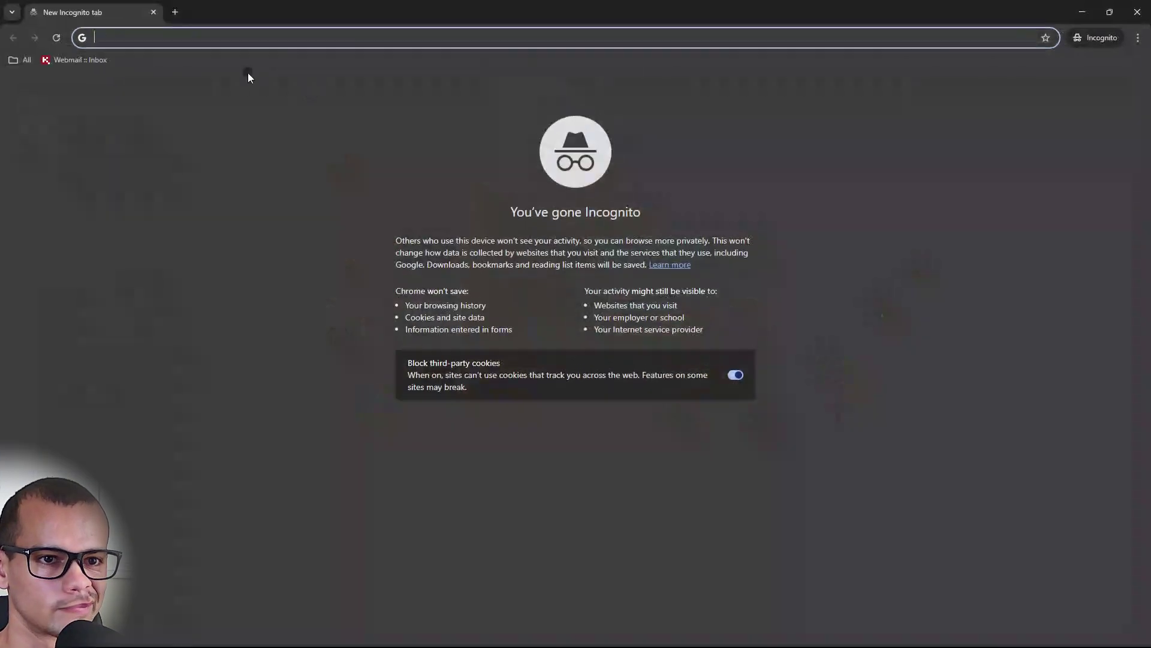
text(matthew)
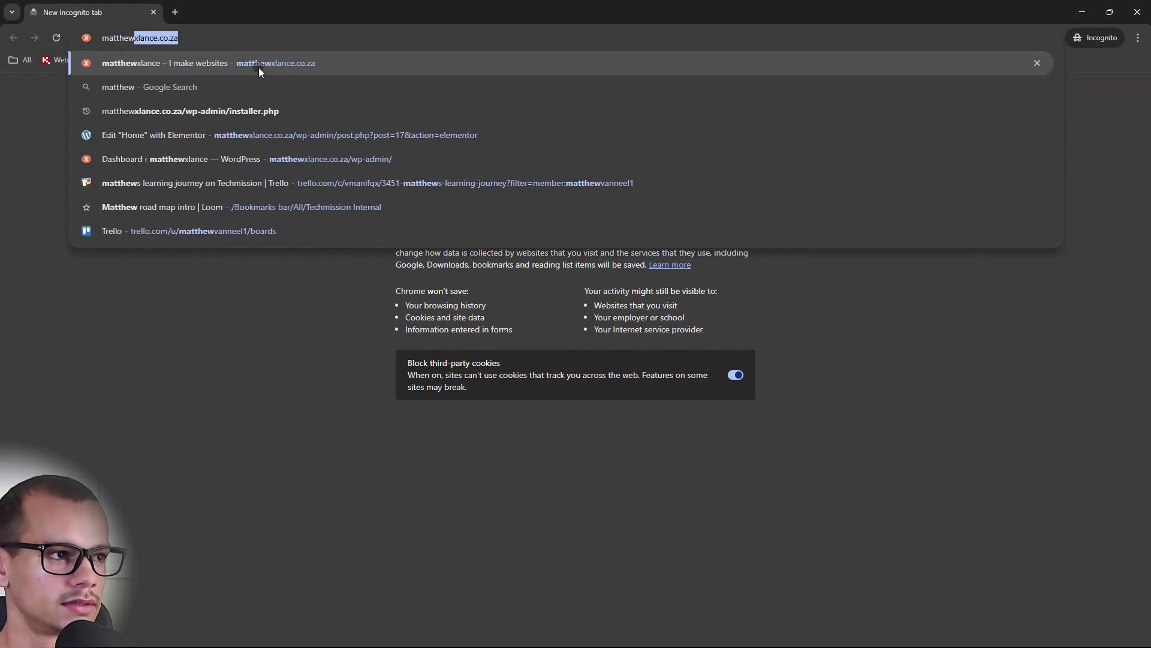
key(Return)
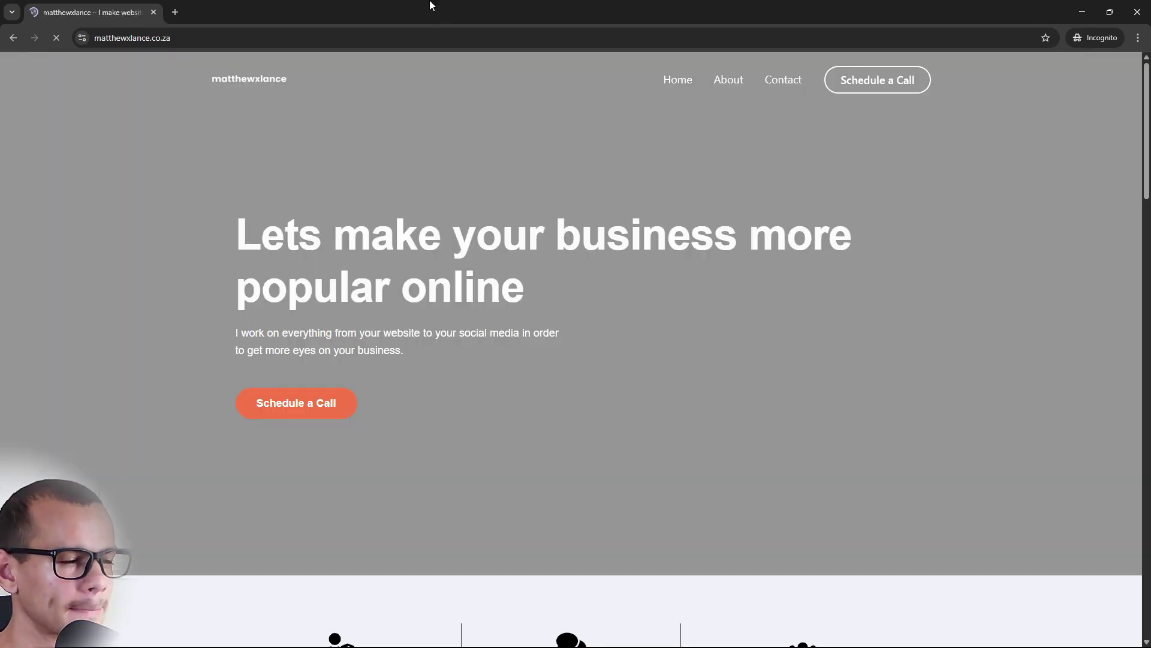
- Check how the hero background, service card images and About Me photo load on the live home page
scroll(801, 257, down, 10)
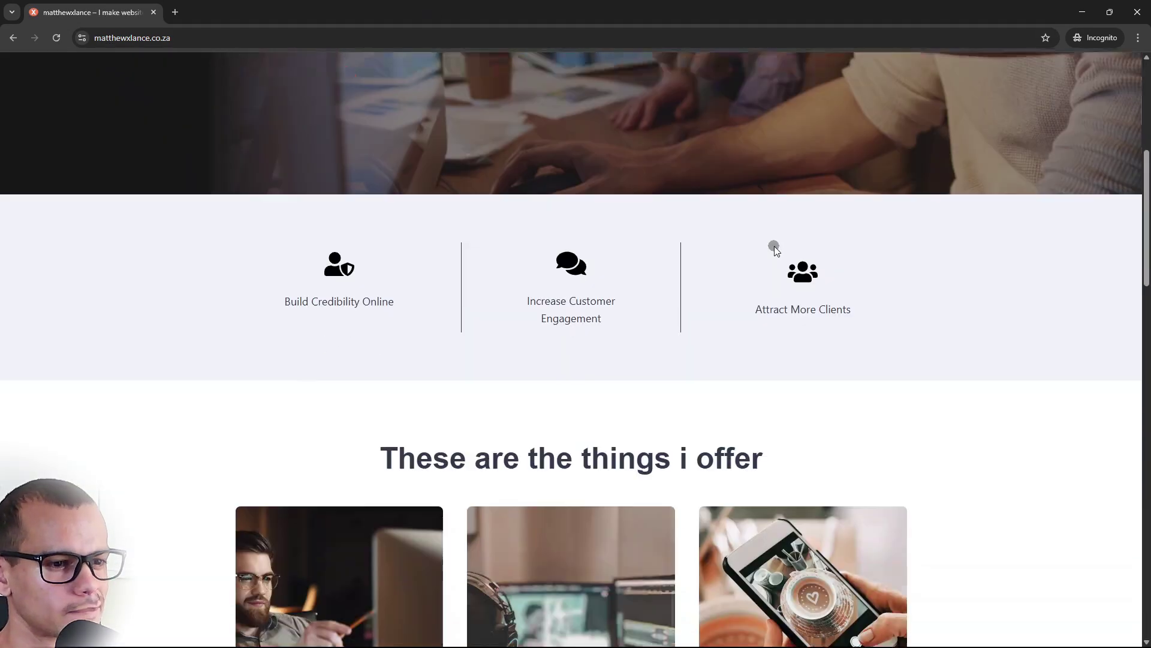
scroll(475, 300, down, 20)
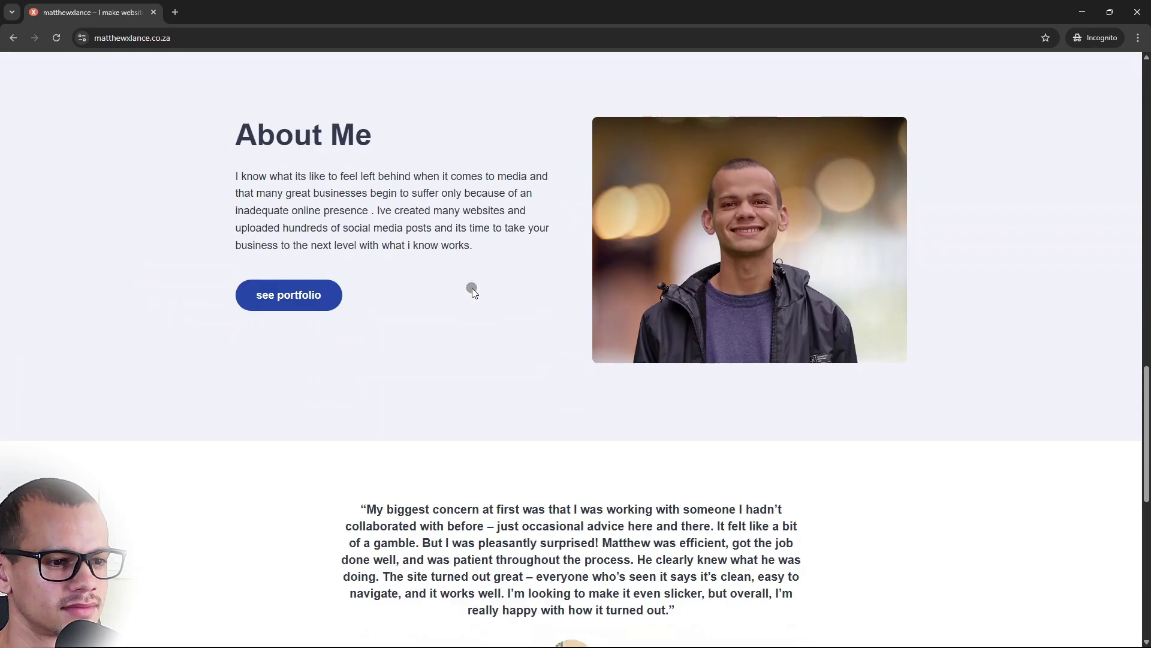
scroll(486, 304, up, 20)
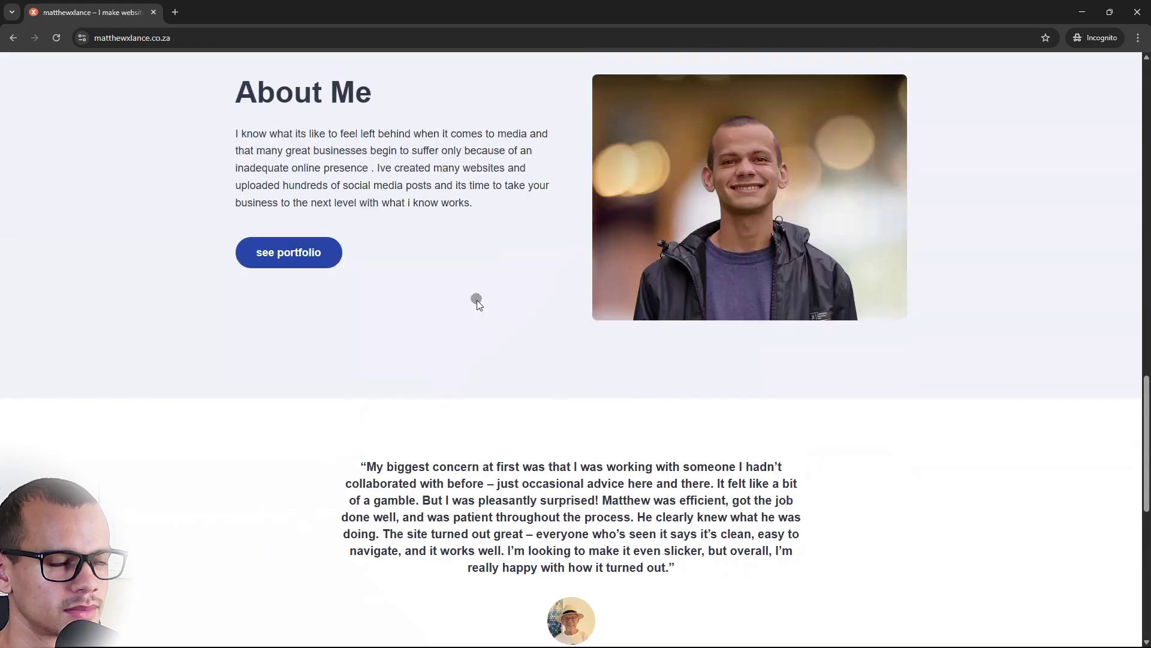
scroll(503, 308, up, 3)
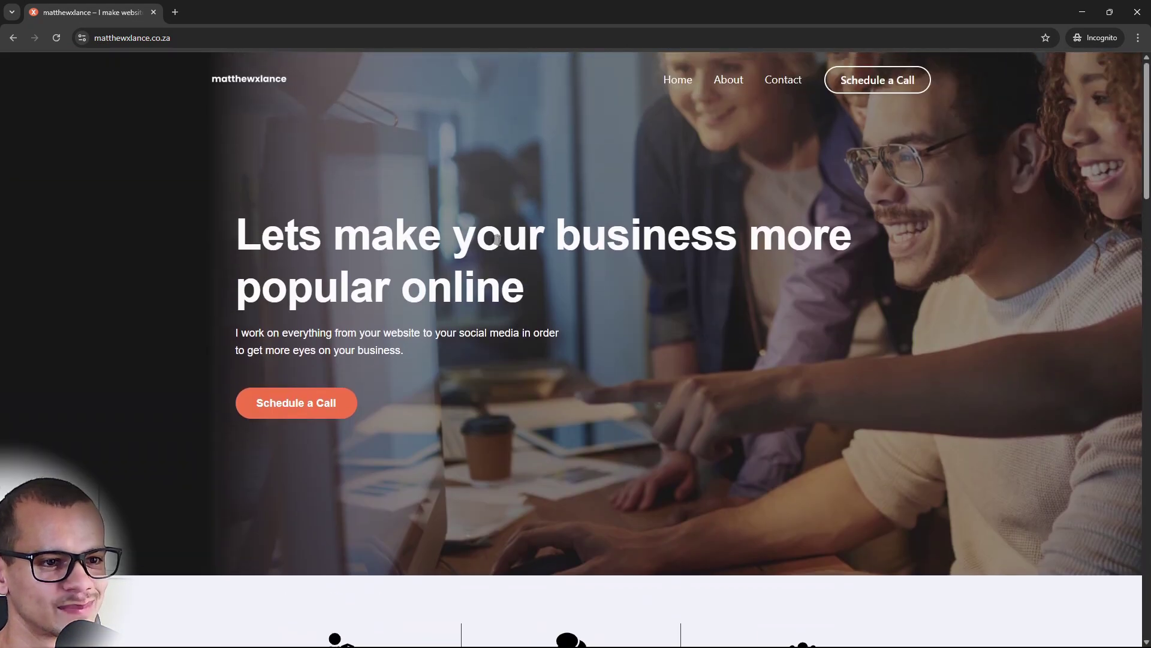
scroll(516, 252, down, 20)
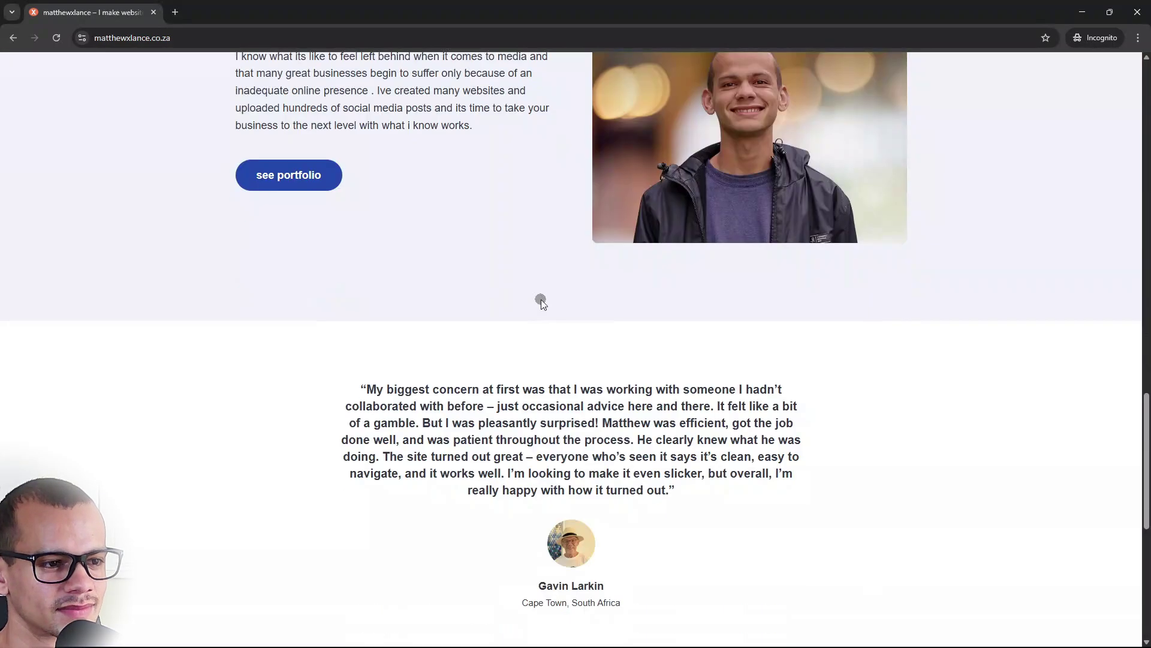
scroll(533, 288, up, 10)
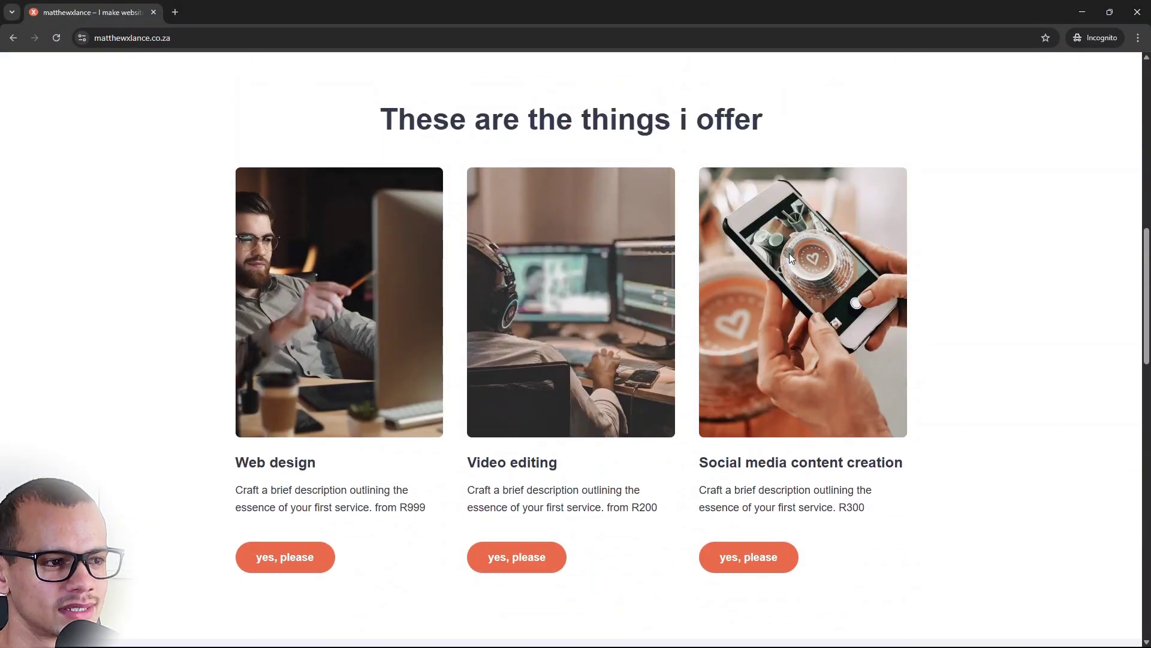
scroll(789, 258, down, 12)
scroll(822, 260, up, 2)
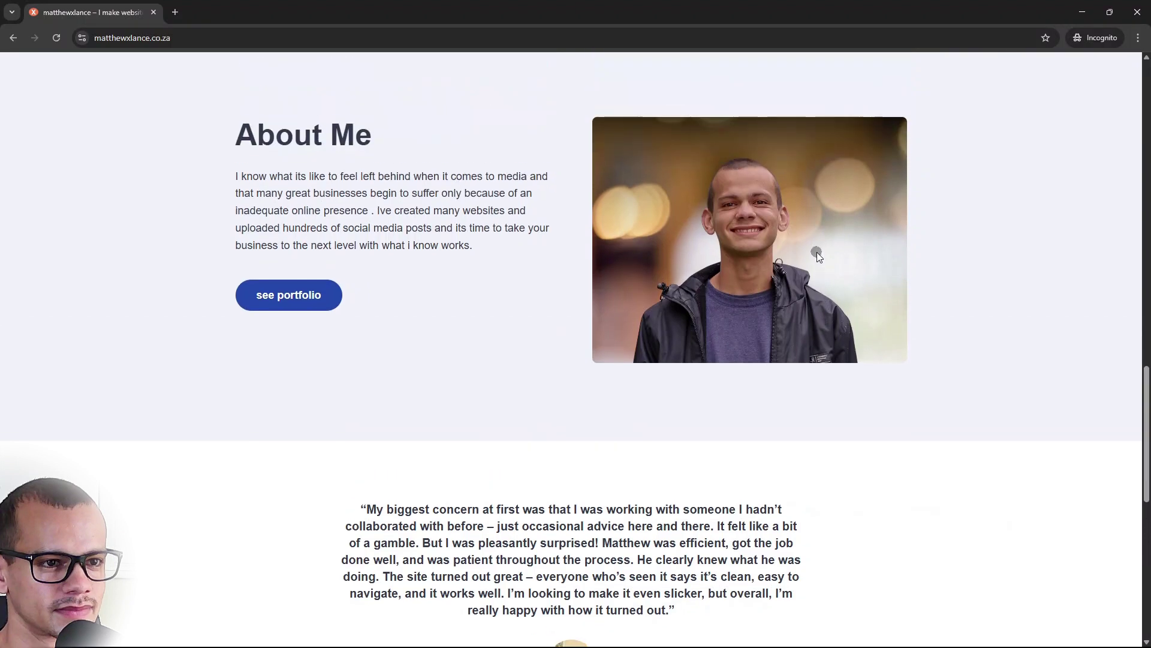
right_click(817, 255)
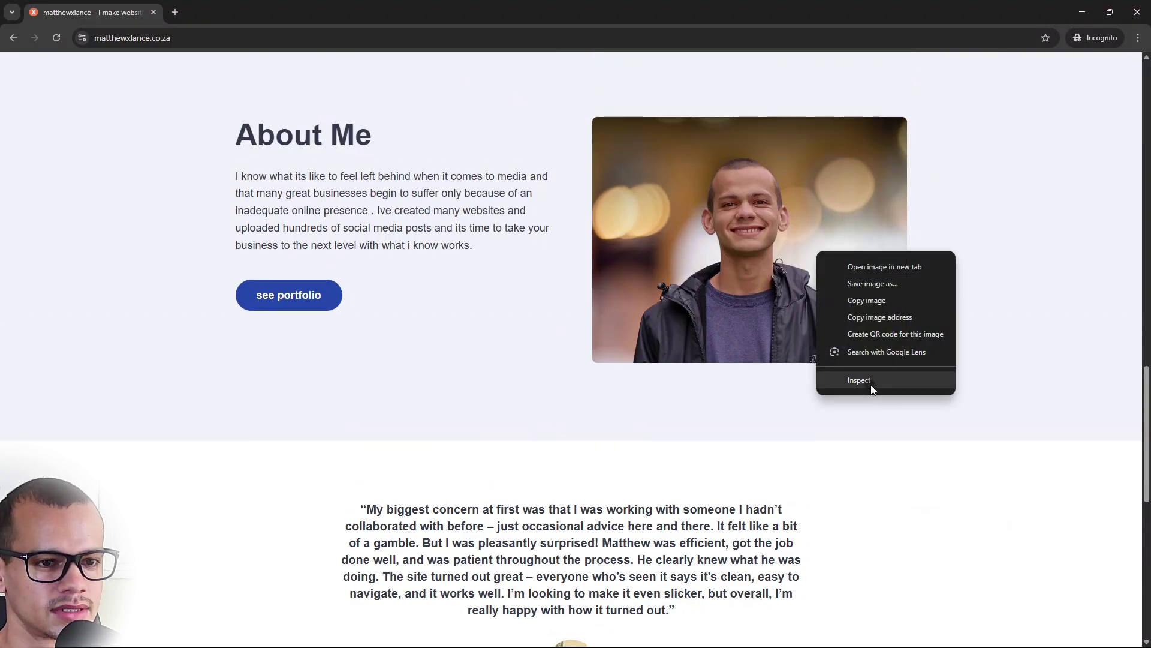
click(380, 274)
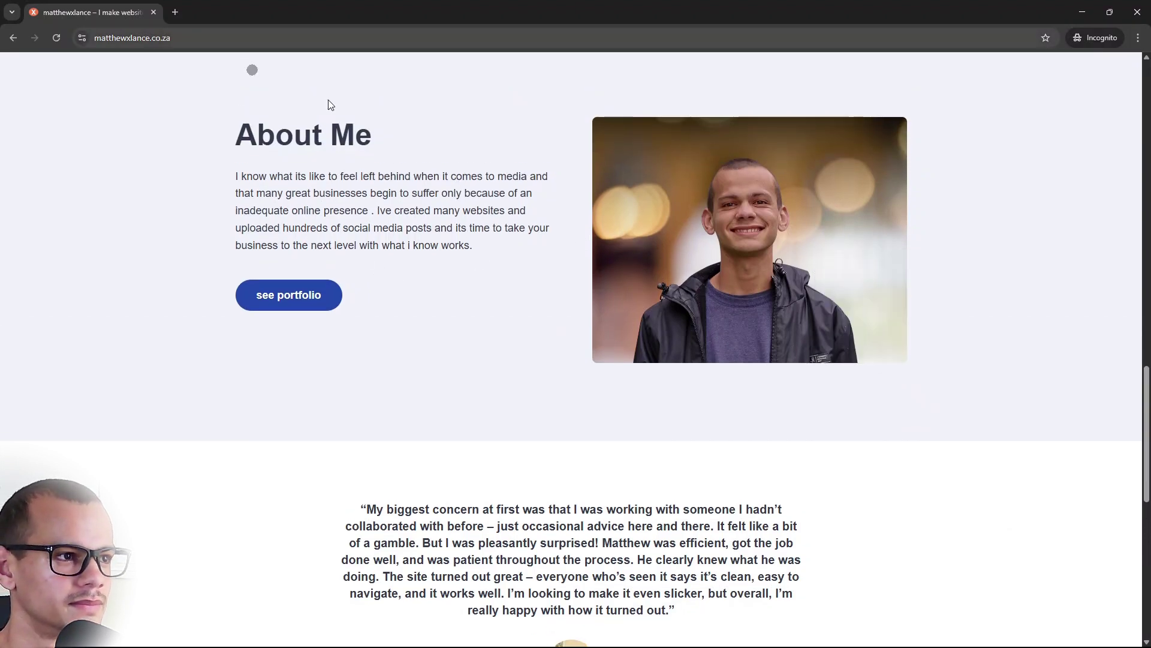
- Review the complete live home page from header to footer, including the closing call-to-action section
scroll(649, 367, down, 10)
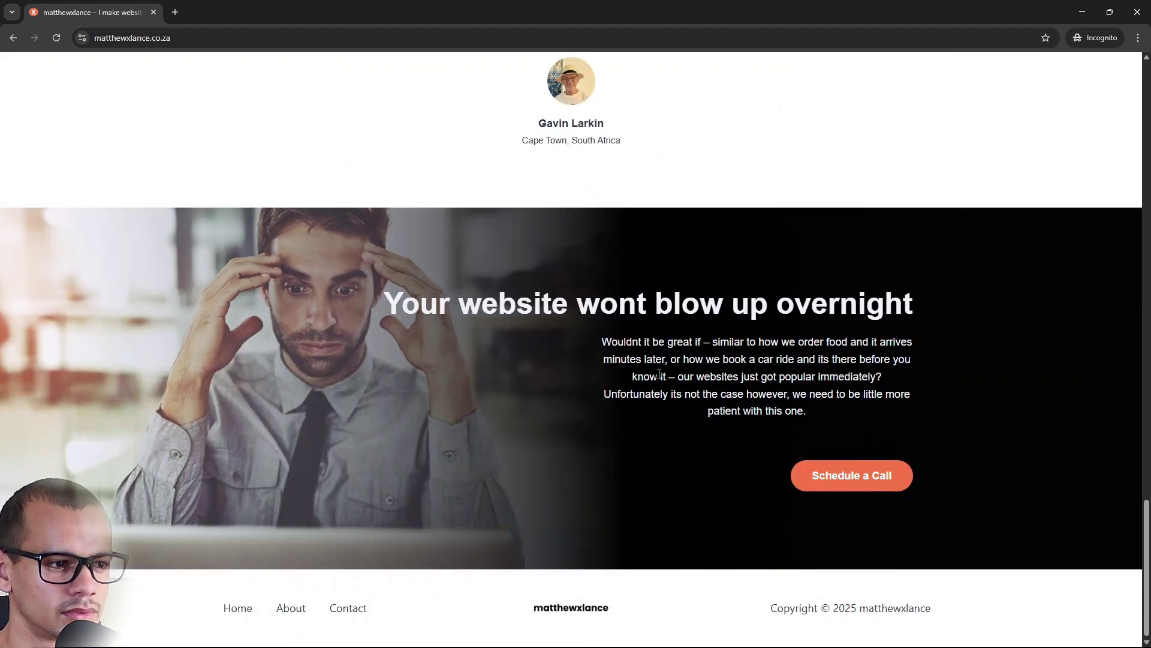
scroll(659, 374, up, 20)
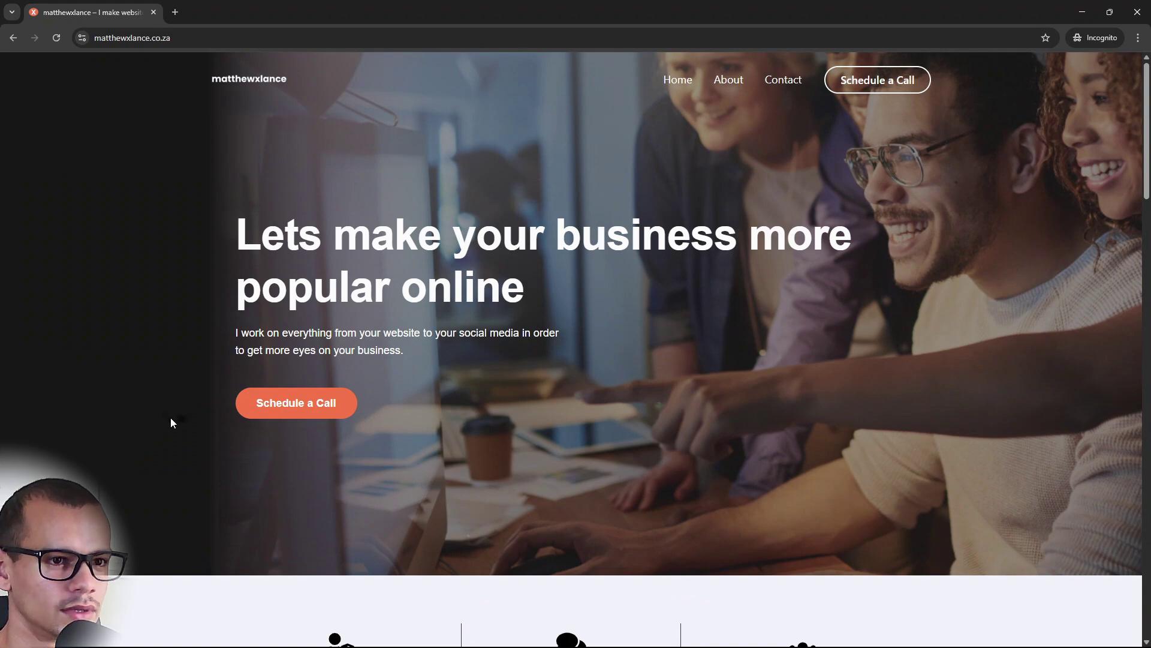
scroll(635, 383, down, 5)
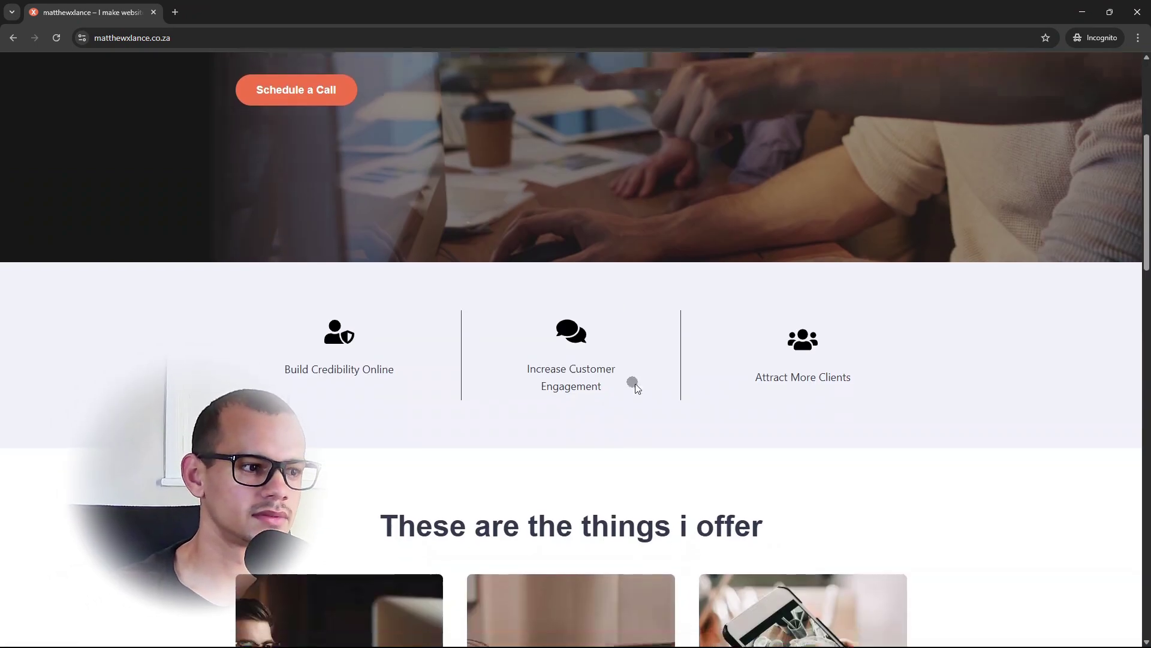
scroll(635, 383, down, 14)
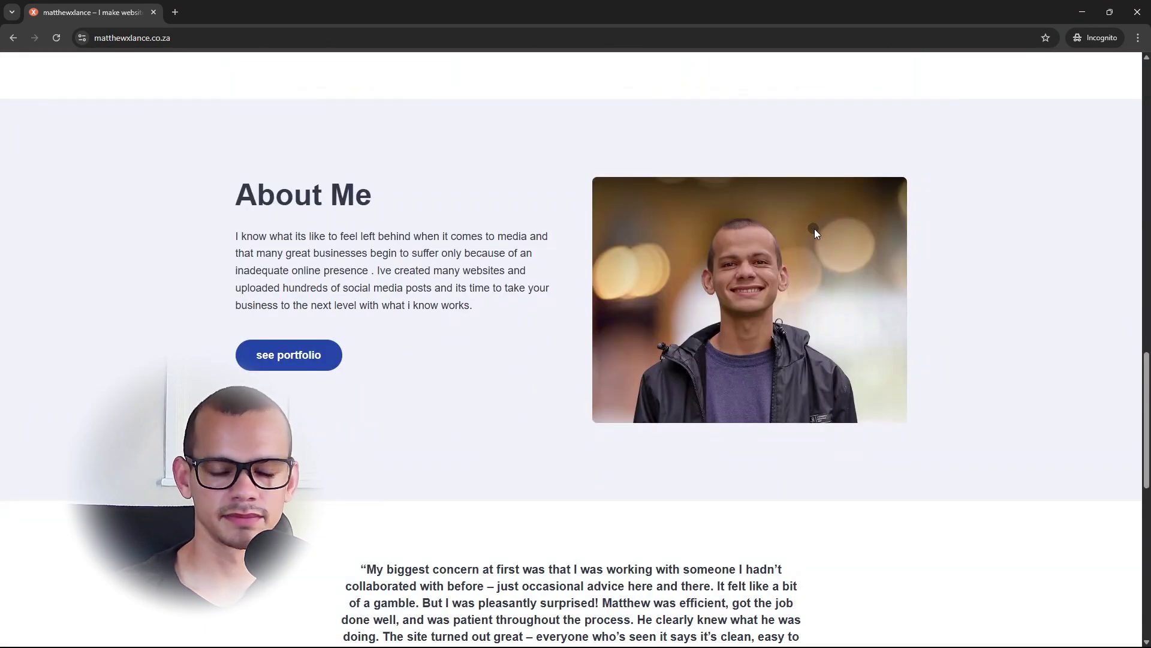
scroll(815, 228, down, 10)
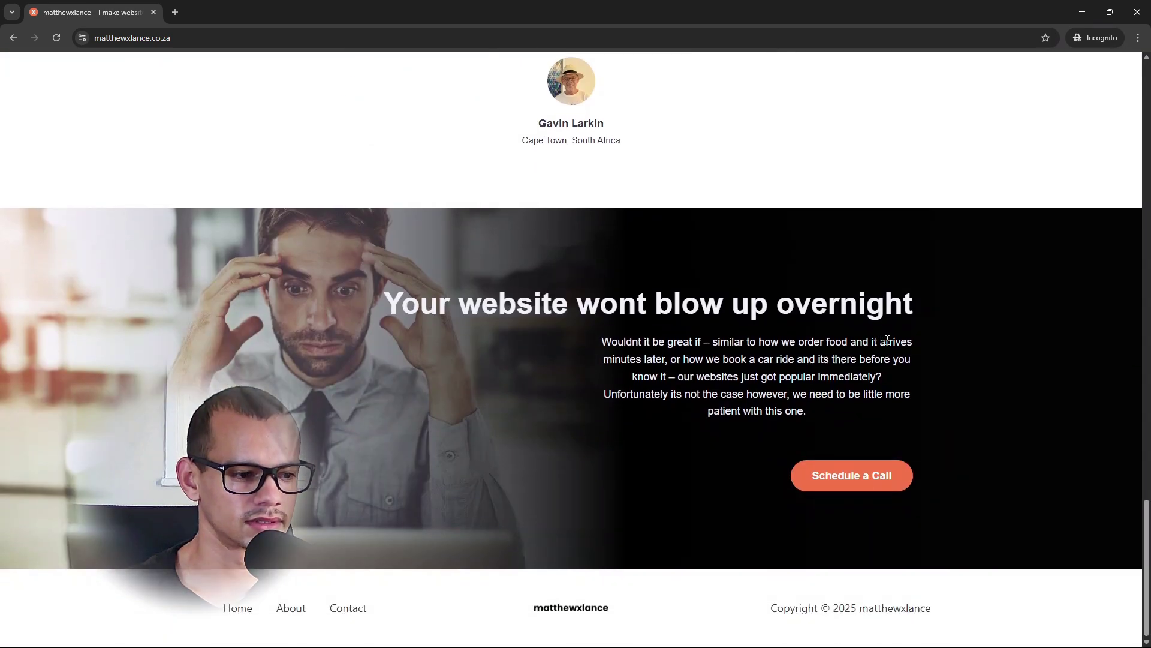
scroll(888, 340, up, 20)
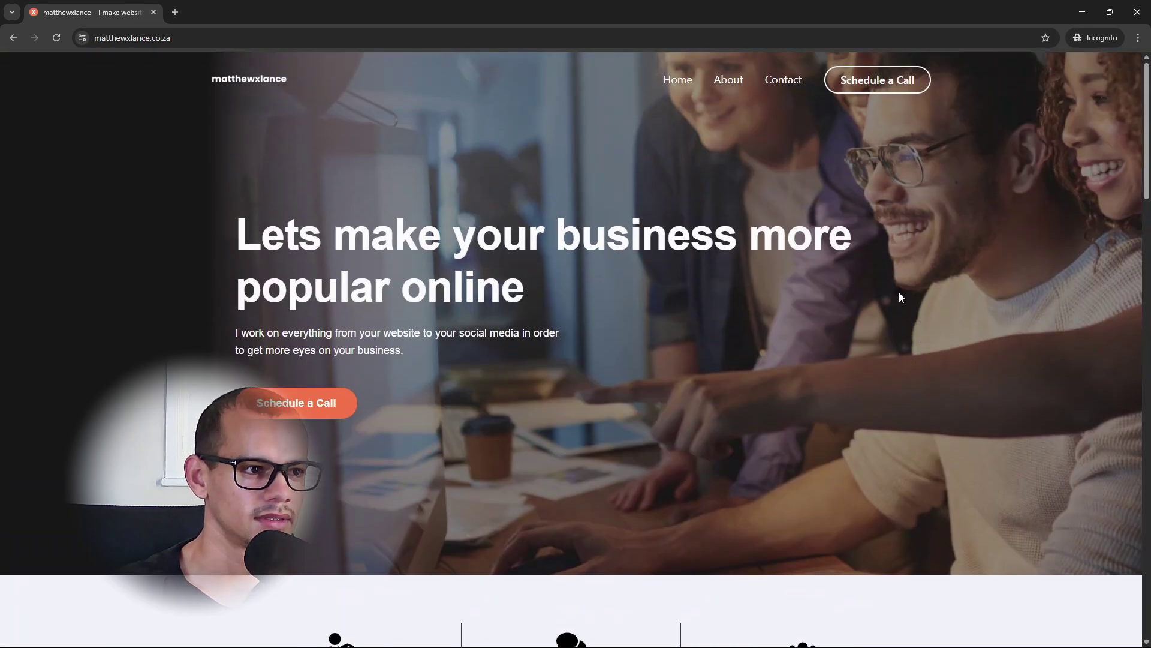